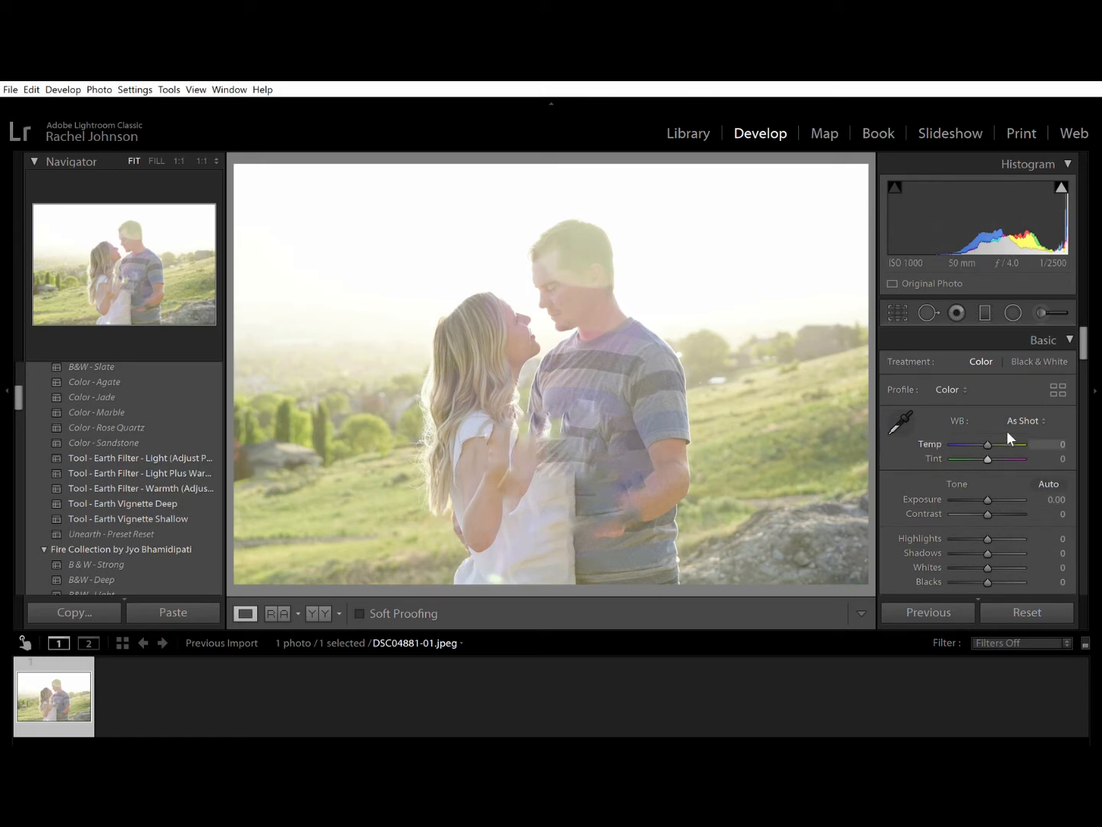
- Warm the photo's white balance to a Temp of +25 and reduce Highlights to -93
left_click_drag(989, 443, 1002, 443)
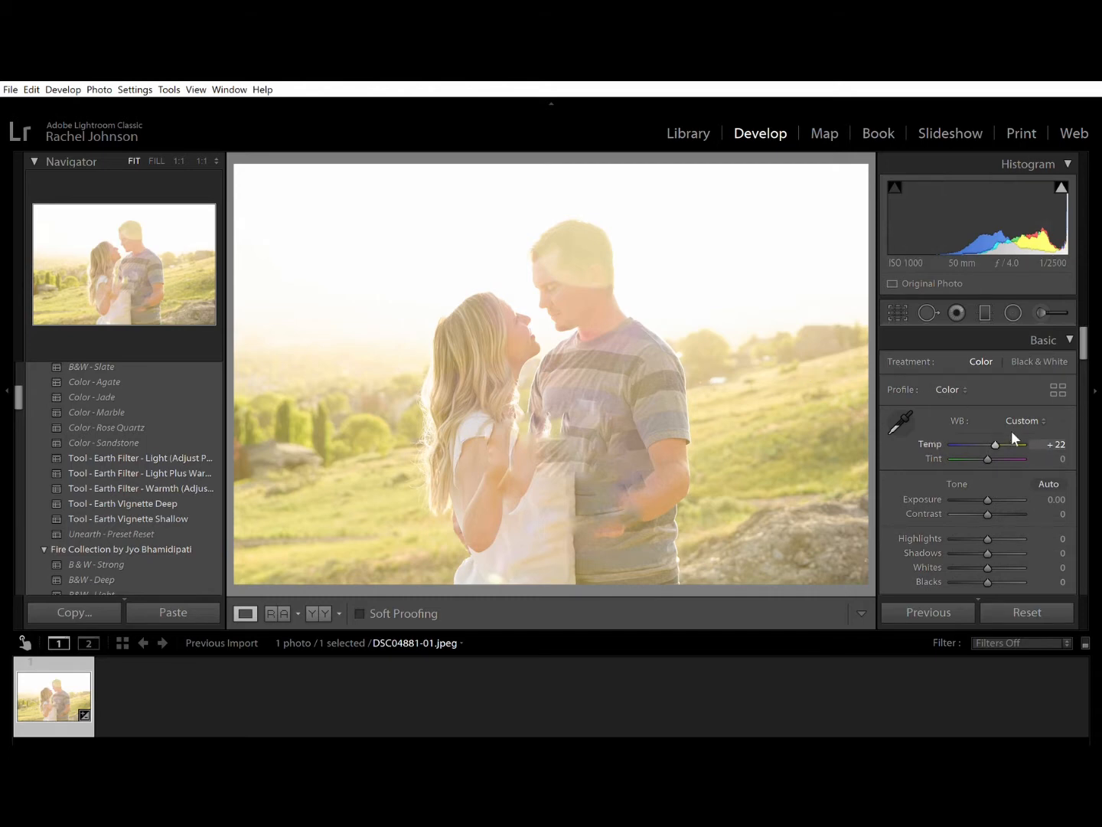
left_click_drag(999, 428, 1000, 432)
left_click(963, 526)
mouse_move(964, 528)
left_mouse_down()
mouse_move(990, 527)
mouse_move(936, 529)
mouse_move(954, 542)
left_mouse_up()
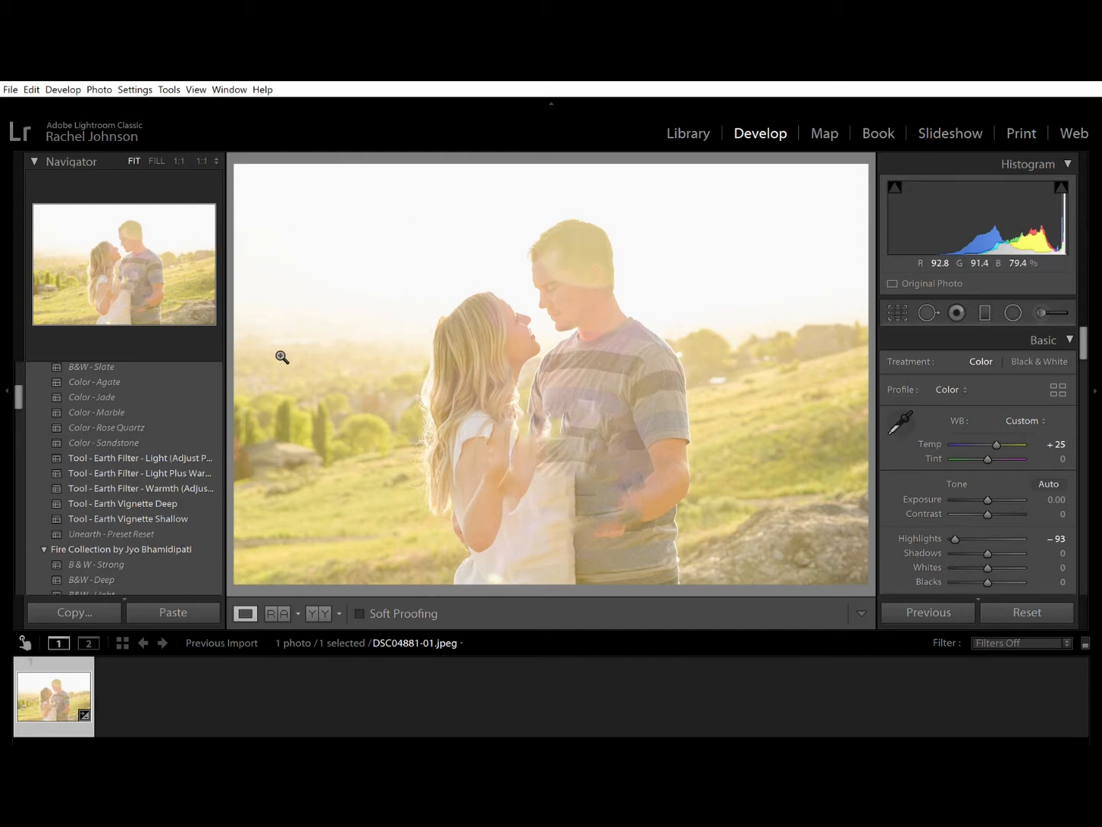
- Lower the photo's Blacks to -39
left_click(980, 580)
left_click_drag(980, 568, 977, 574)
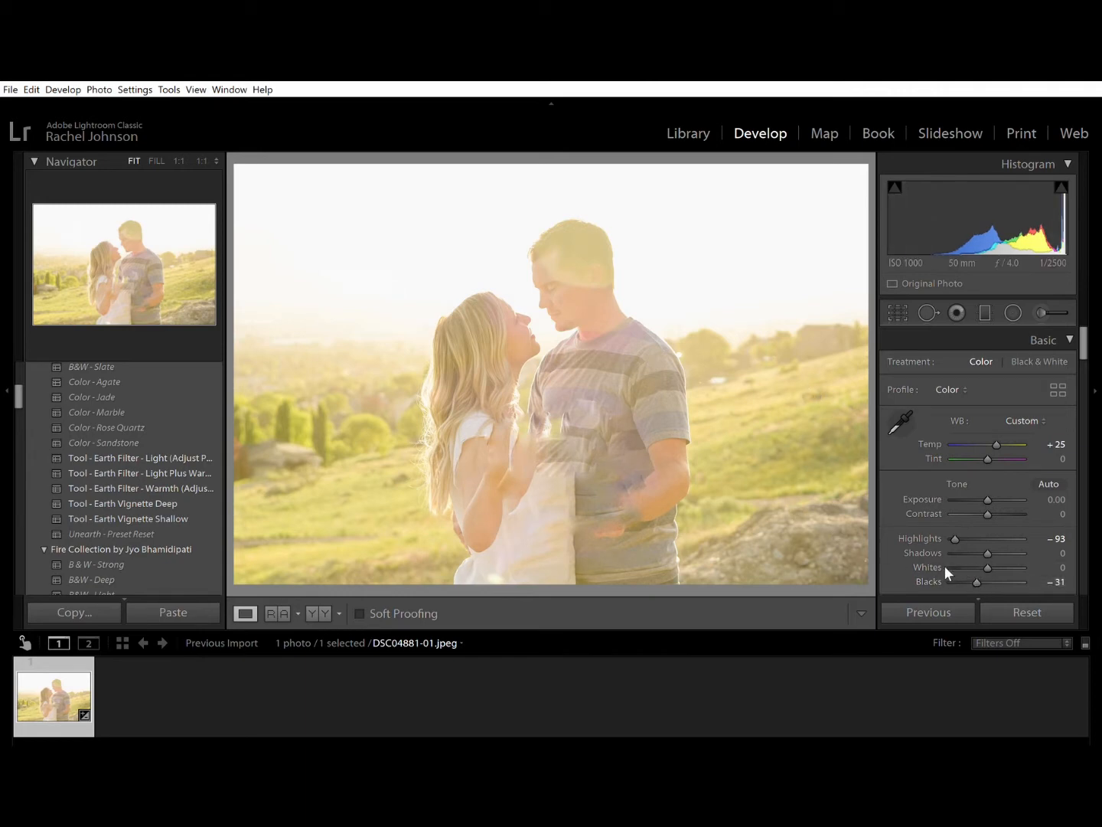
mouse_move(975, 569)
left_mouse_down()
mouse_move(954, 568)
mouse_move(1024, 575)
mouse_move(982, 573)
mouse_move(972, 585)
left_mouse_up()
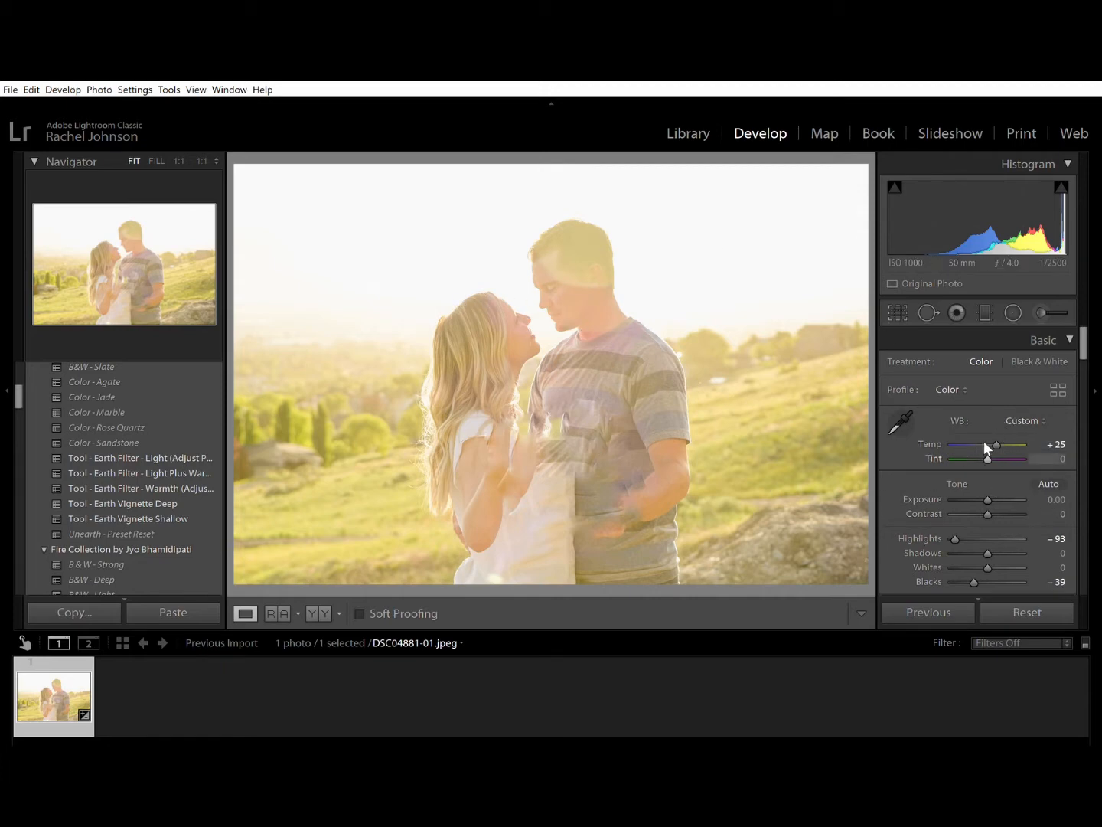
- Raise the photo's Tint to +6 and its Clarity to +8
left_click_drag(988, 451, 991, 452)
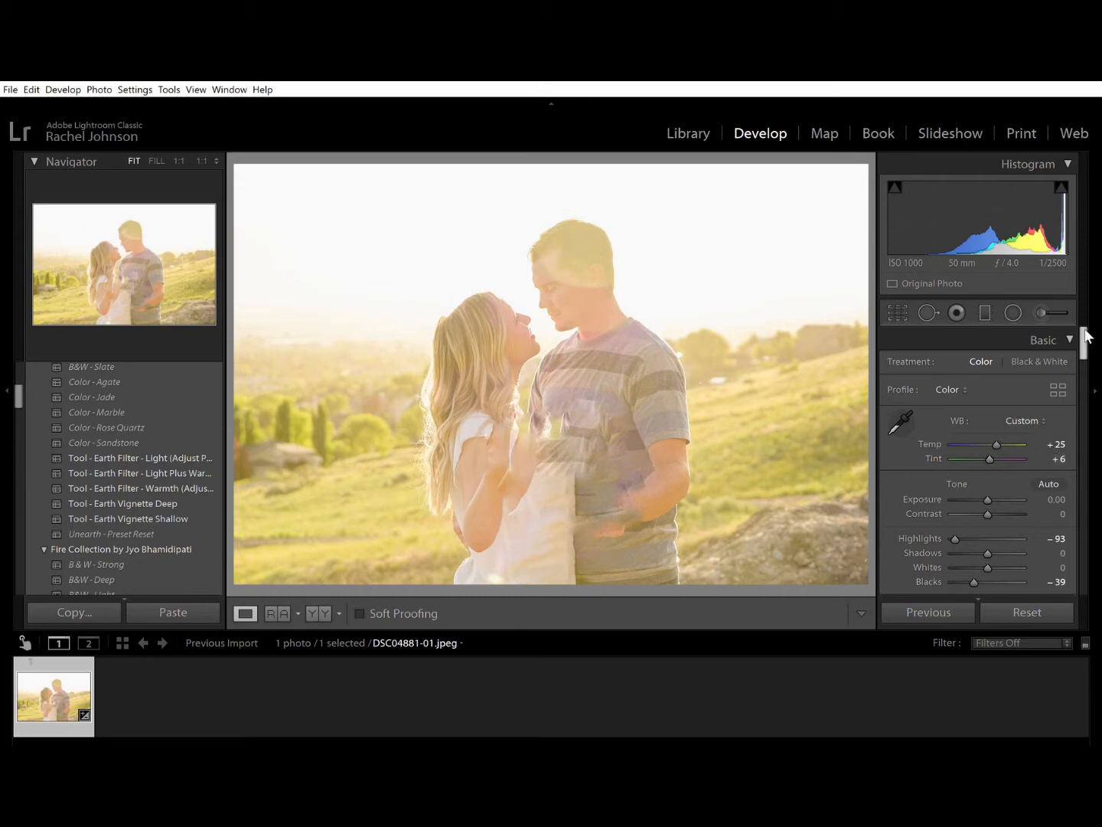
left_click_drag(1085, 334, 1084, 364)
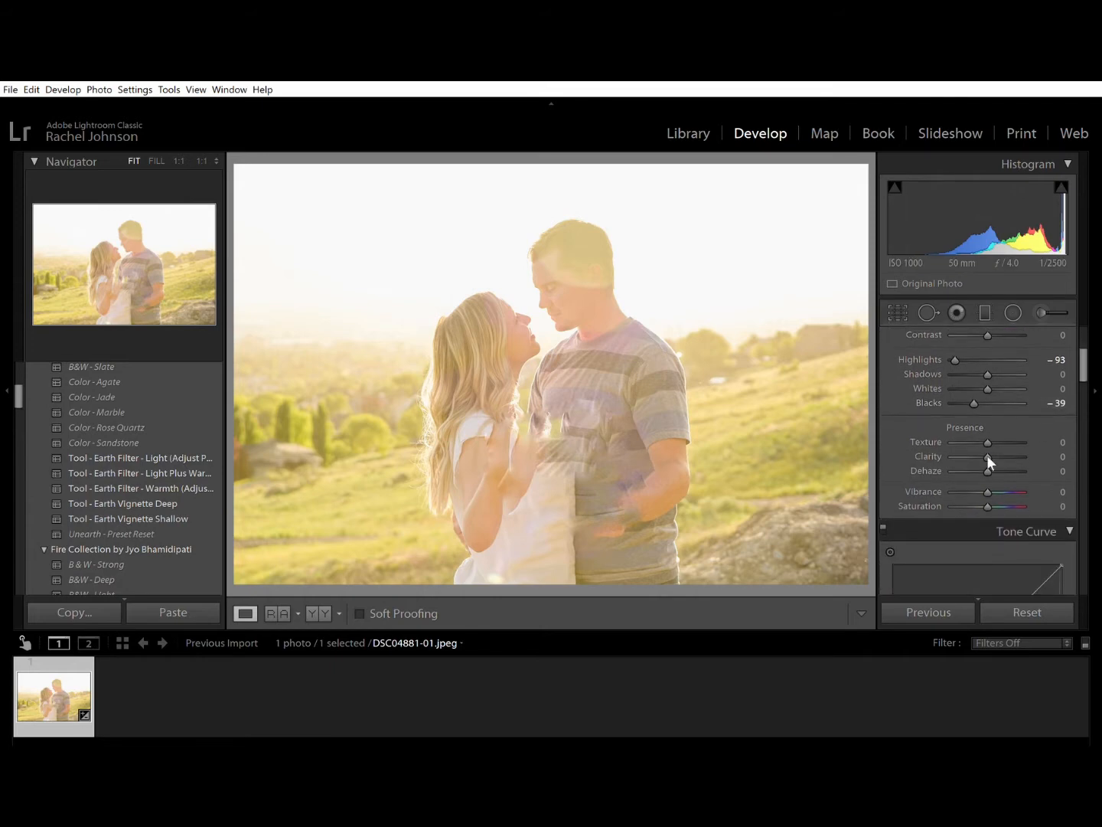
left_click_drag(988, 456, 990, 458)
- Set HSL Luminance to -71 for Green and -24 for Yellow, and compare the photo side by side with its original
left_click_drag(1083, 369, 1087, 410)
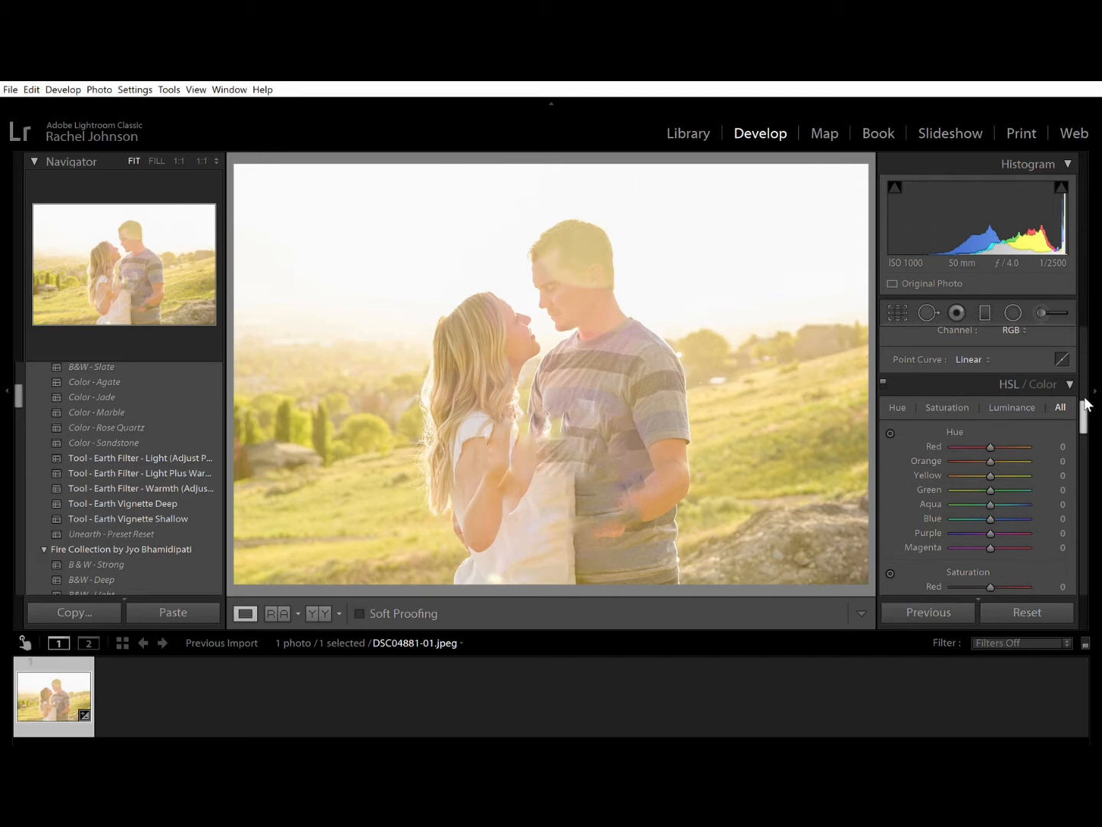
left_click_drag(1085, 401, 1088, 411)
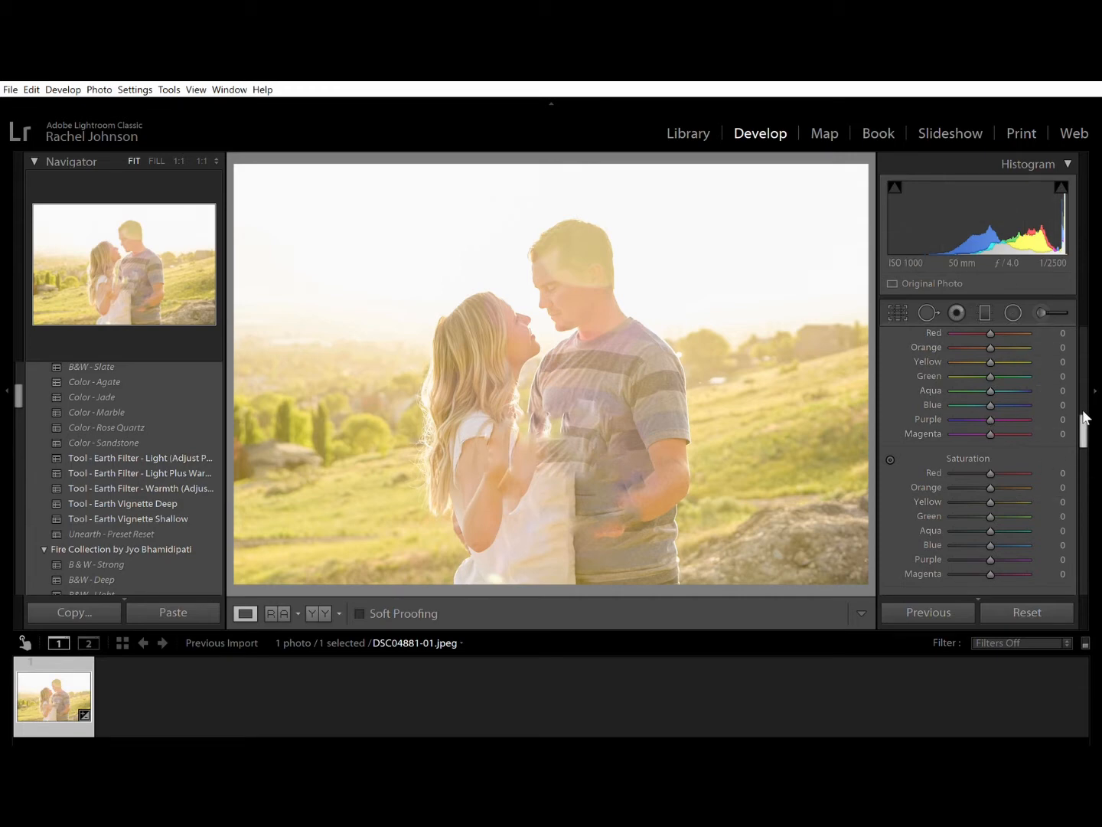
left_click_drag(1084, 417, 1084, 443)
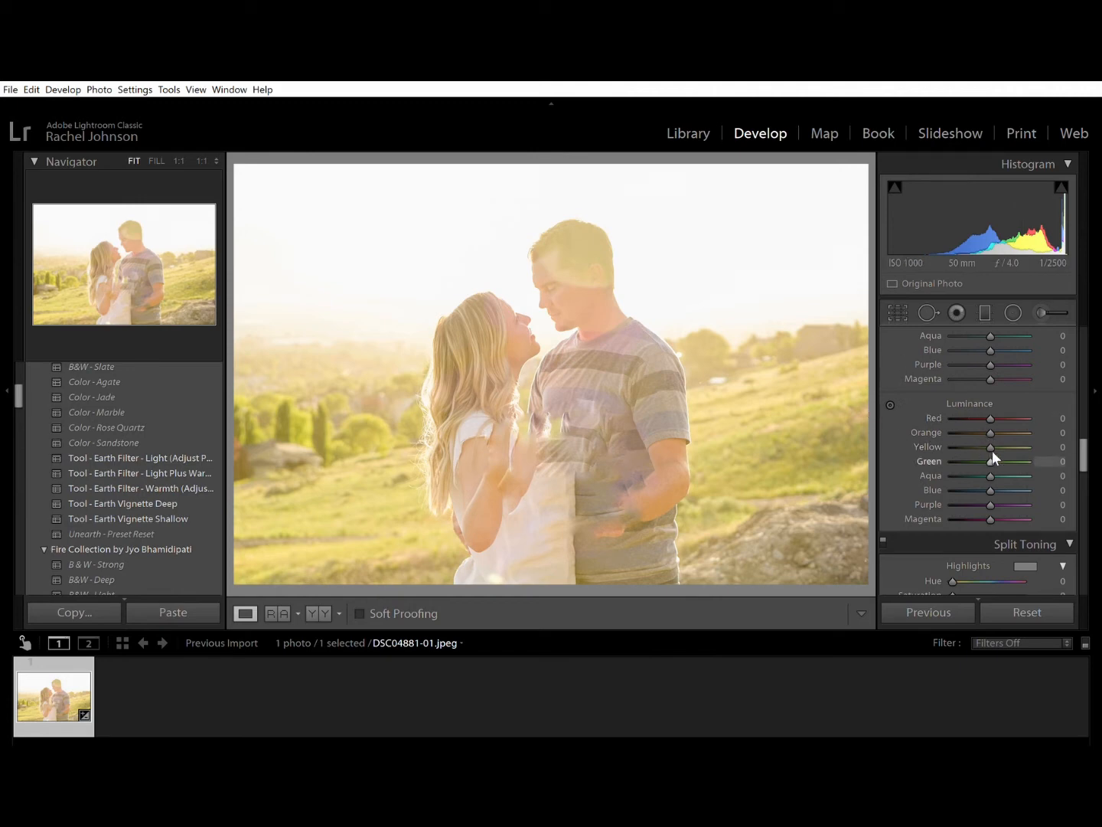
left_click_drag(994, 458, 965, 454)
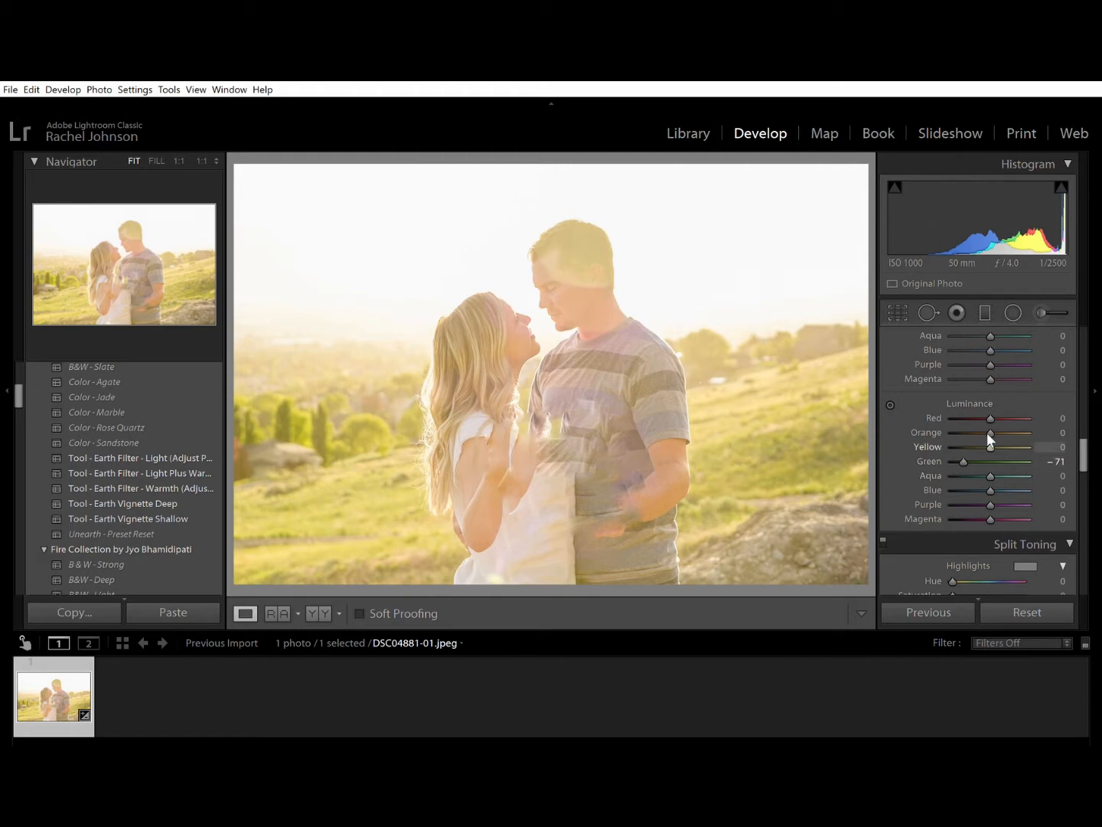
left_click_drag(988, 443, 936, 453)
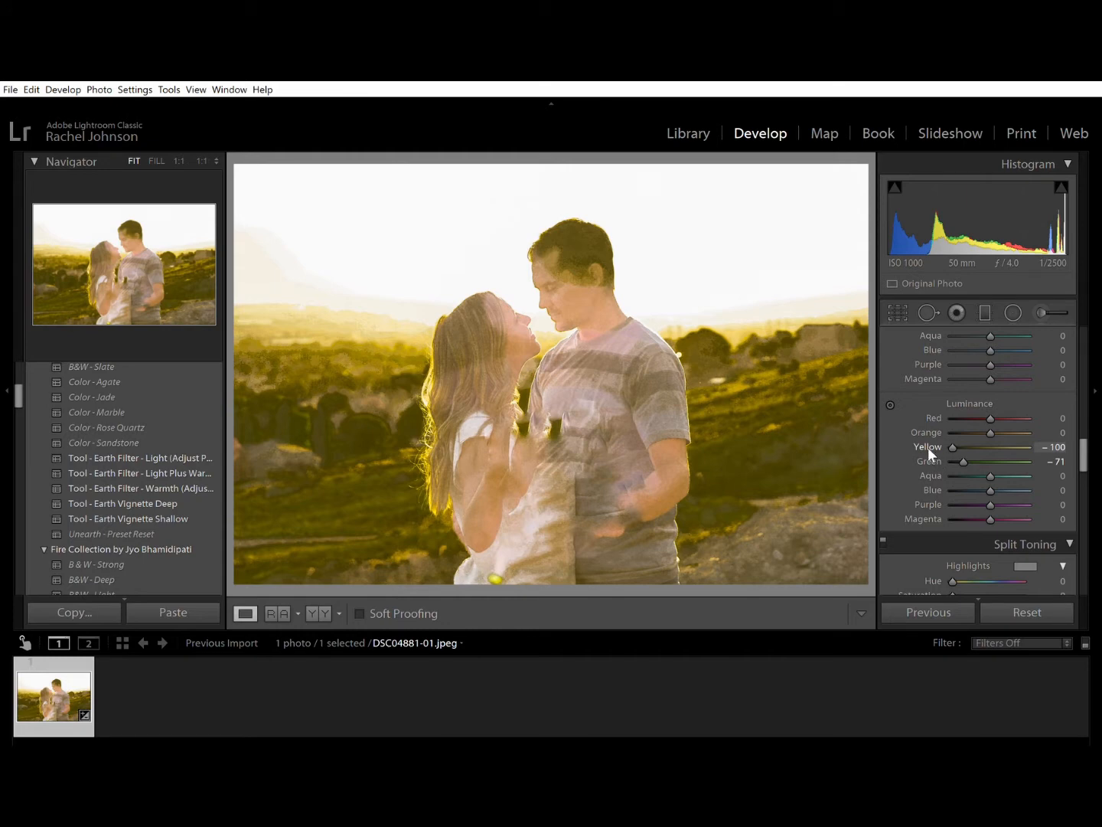
left_click_drag(937, 448, 1020, 457)
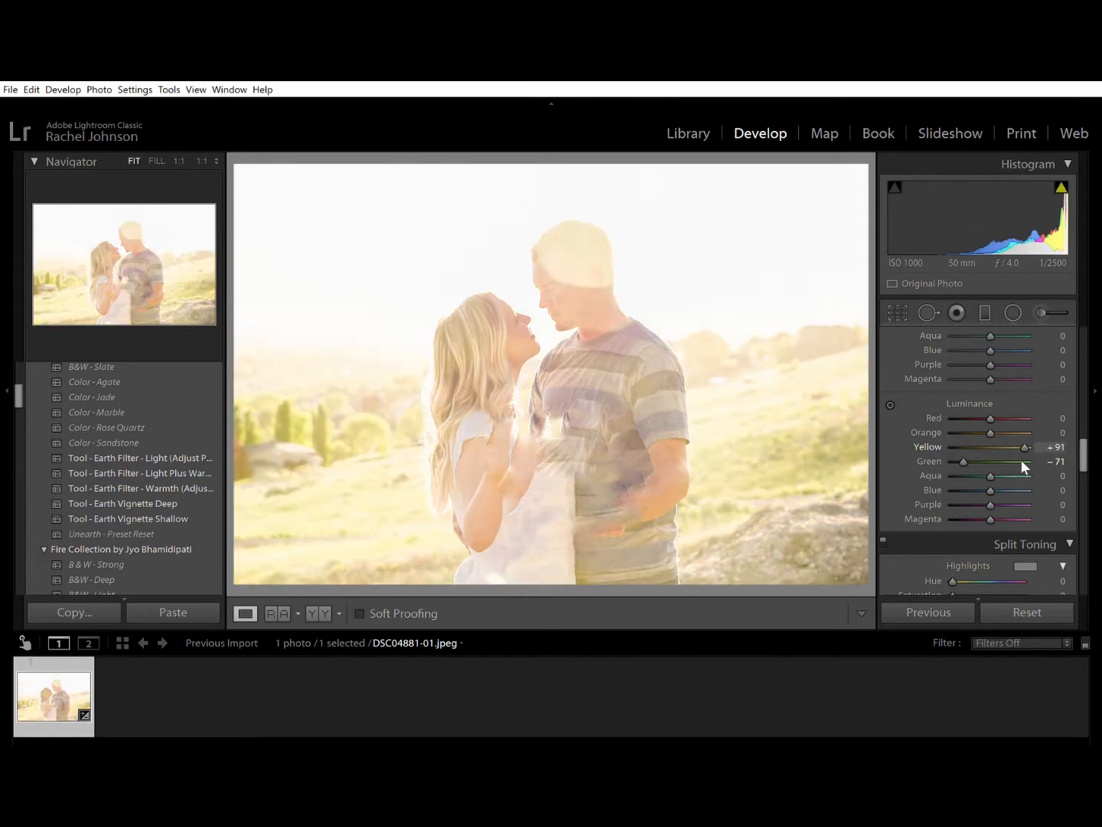
left_click_drag(1020, 461, 978, 462)
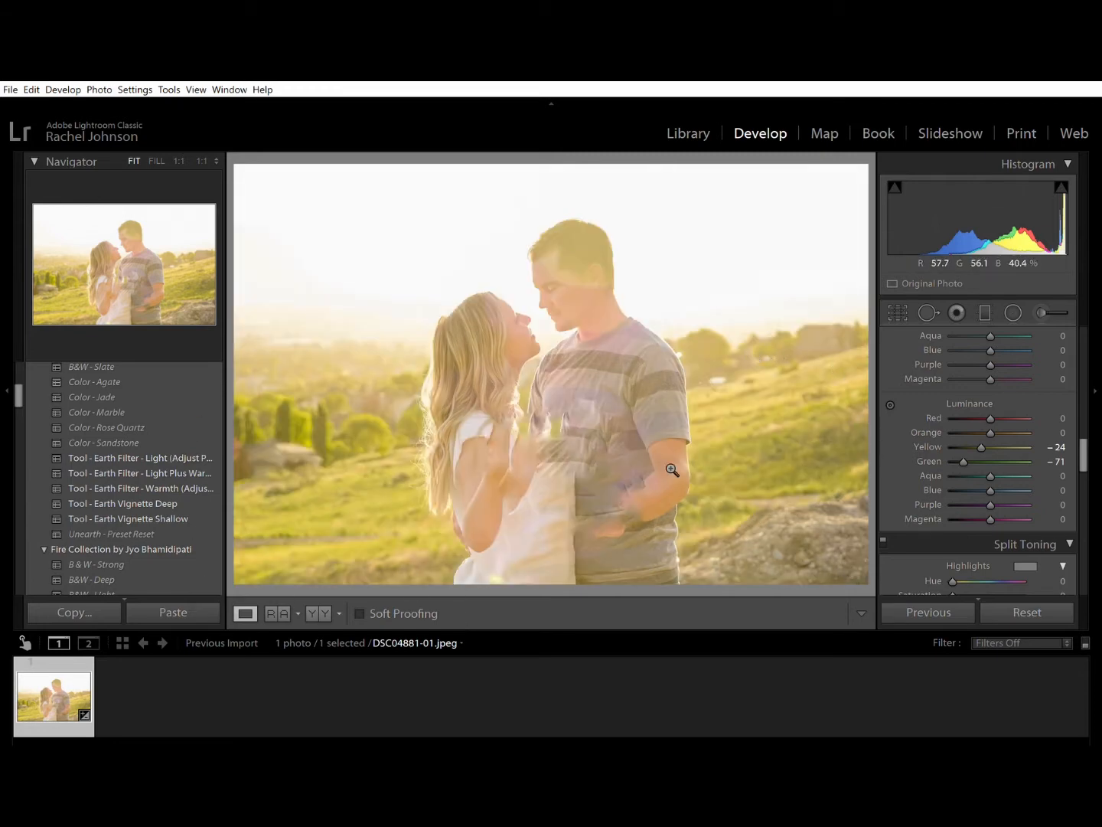
left_click(319, 613)
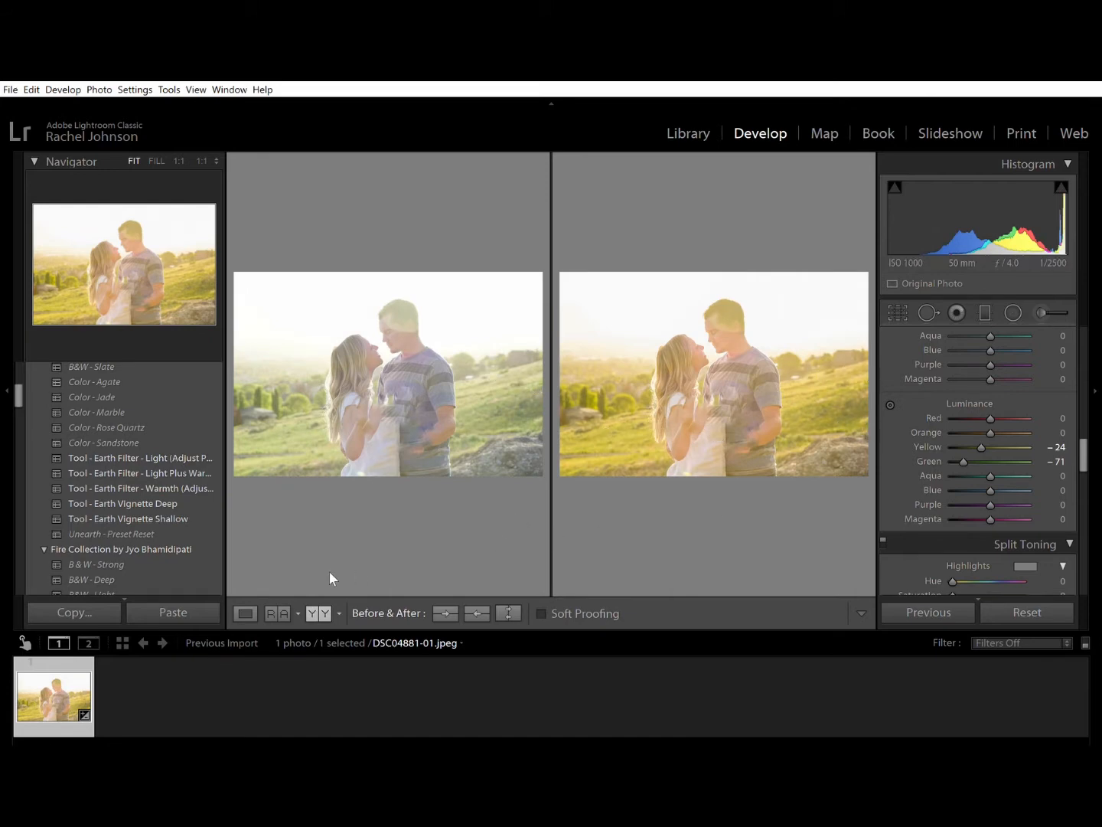
left_click(242, 605)
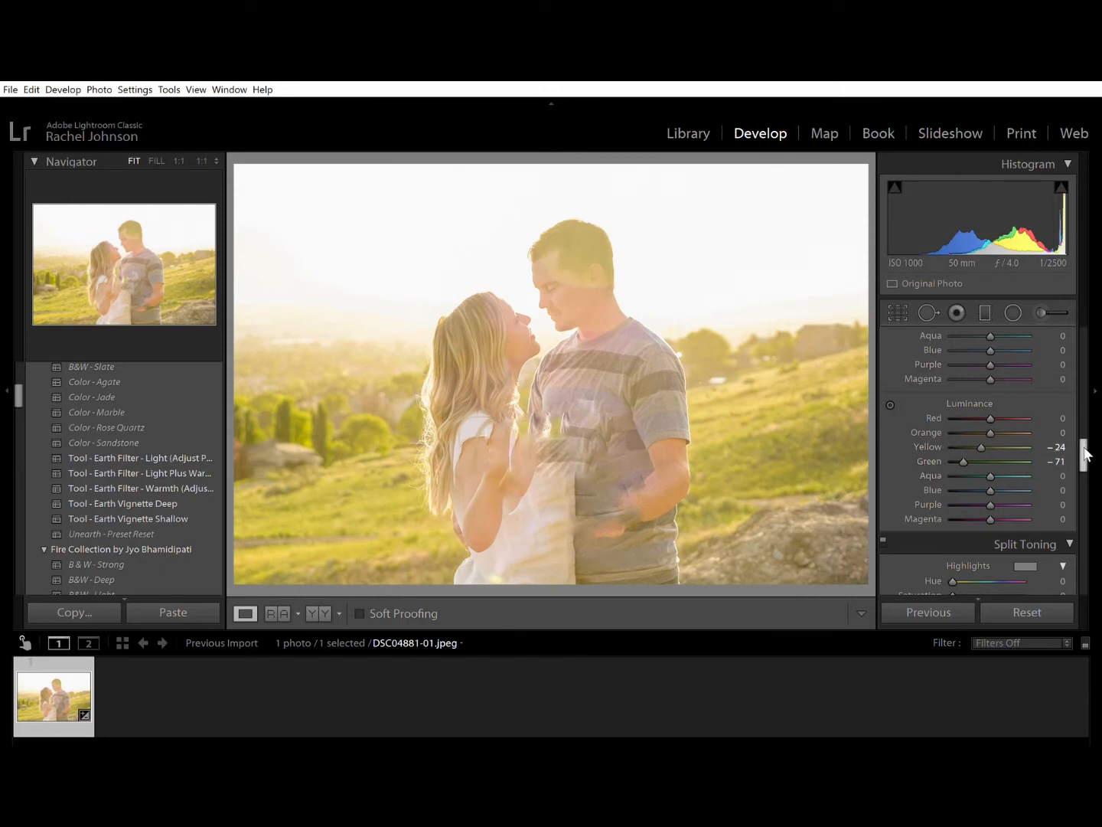
- Set the HSL Hue values to +17 for Red, +6 for Orange and -14 for Yellow
scroll(1085, 452, "up", 4)
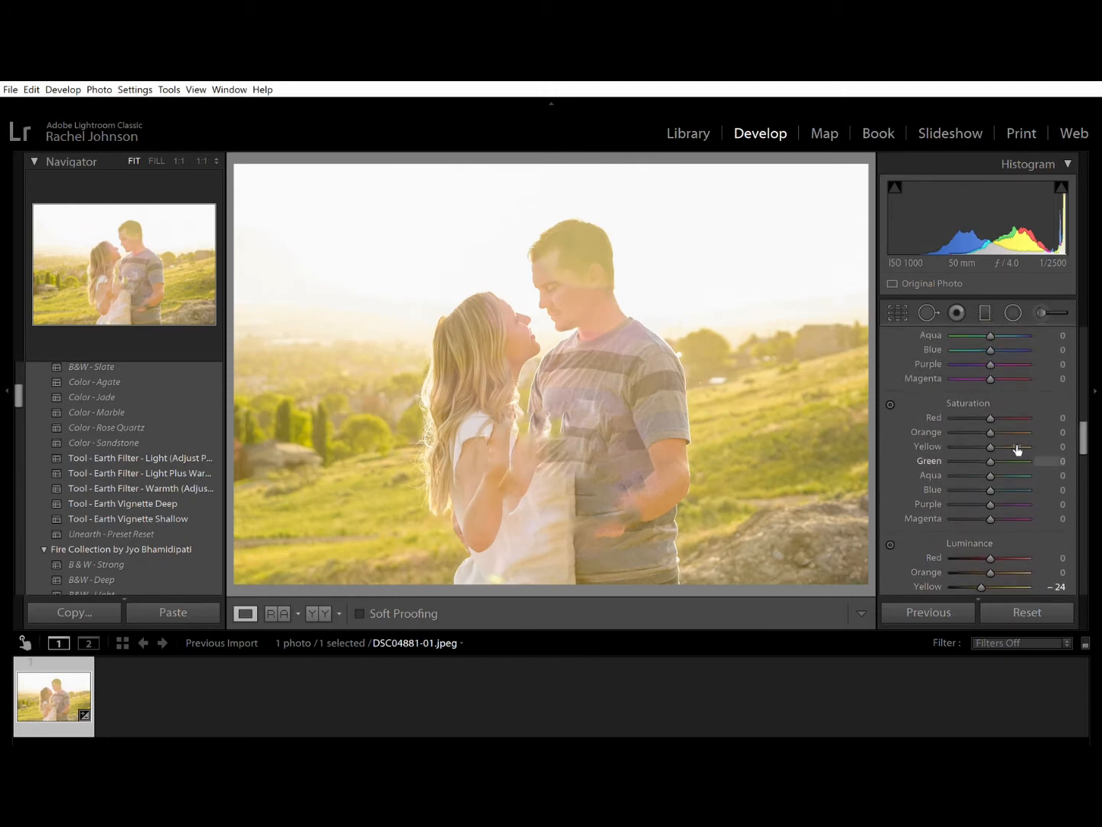
scroll(1084, 437, "up", 5)
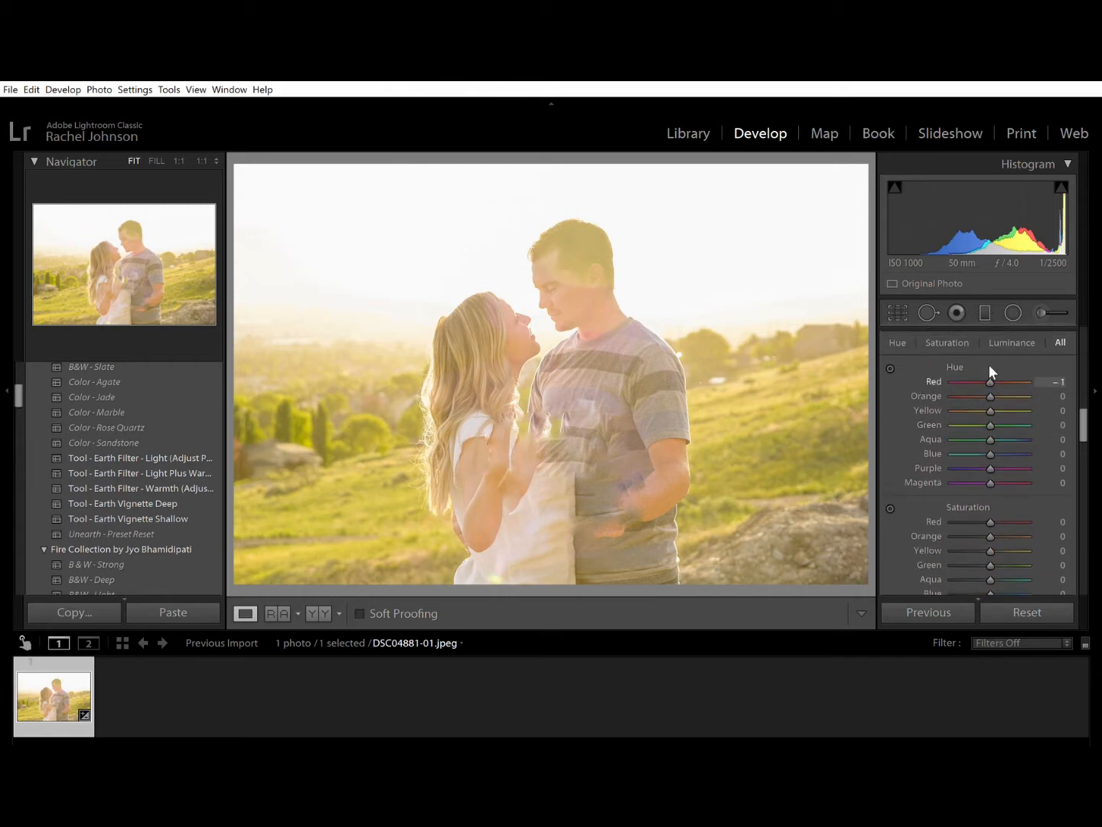
scroll(988, 365, "down", 1)
left_click_drag(986, 366, 984, 402)
mouse_move(989, 382)
left_mouse_down()
mouse_move(970, 377)
mouse_move(990, 385)
left_mouse_up()
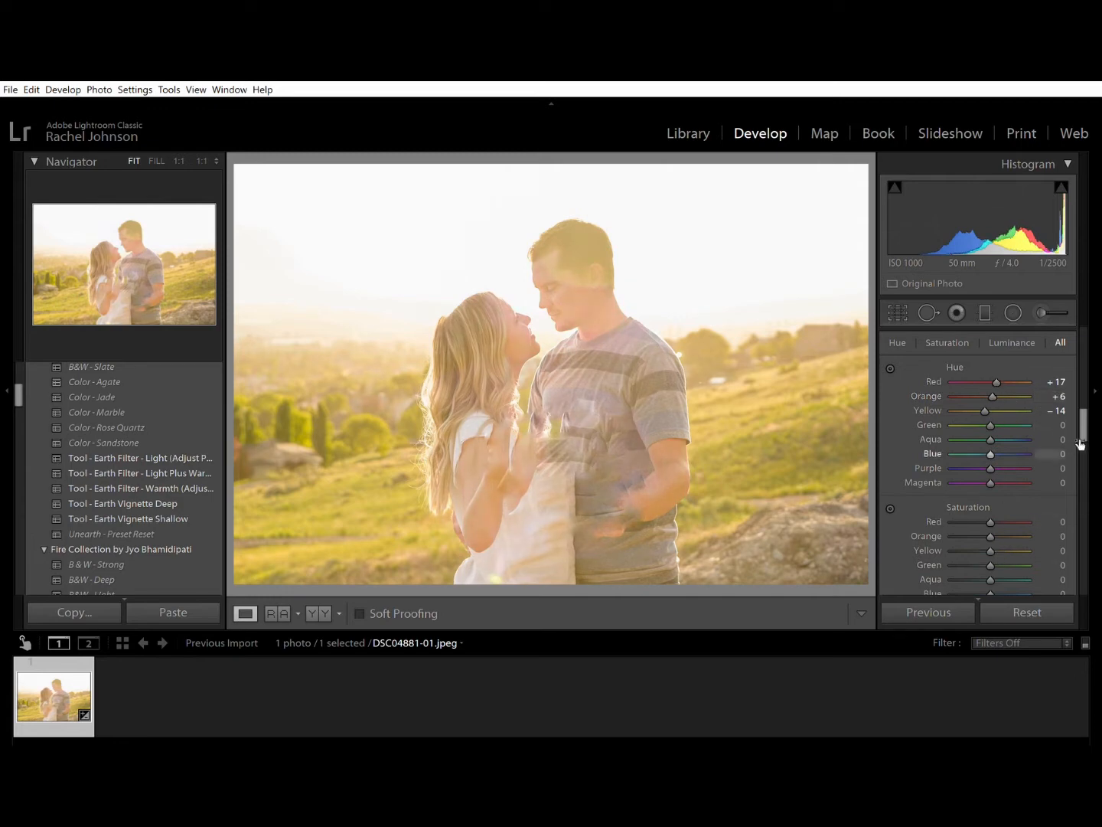
- Reduce the photo's overall Saturation to -8 and compare the before and after versions side by side
left_click_drag(1084, 419, 1084, 363)
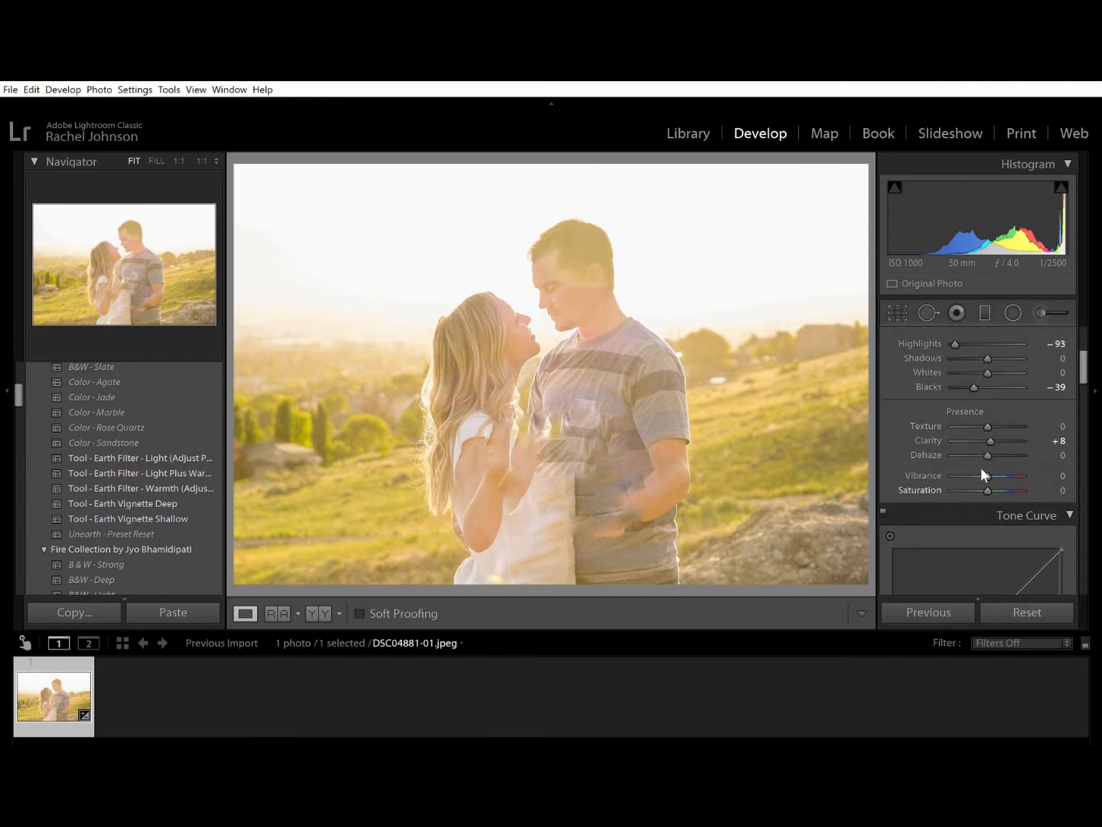
left_click_drag(987, 485, 987, 478)
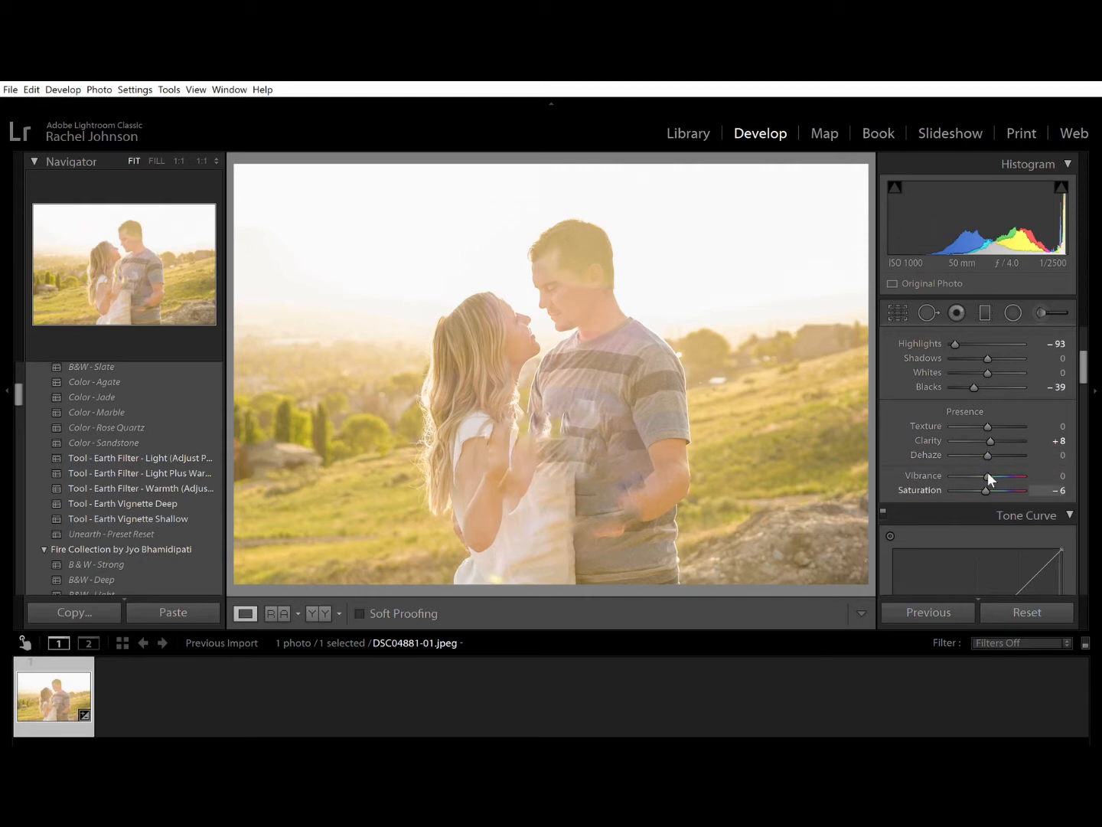
left_click_drag(988, 472, 987, 472)
left_click(318, 611)
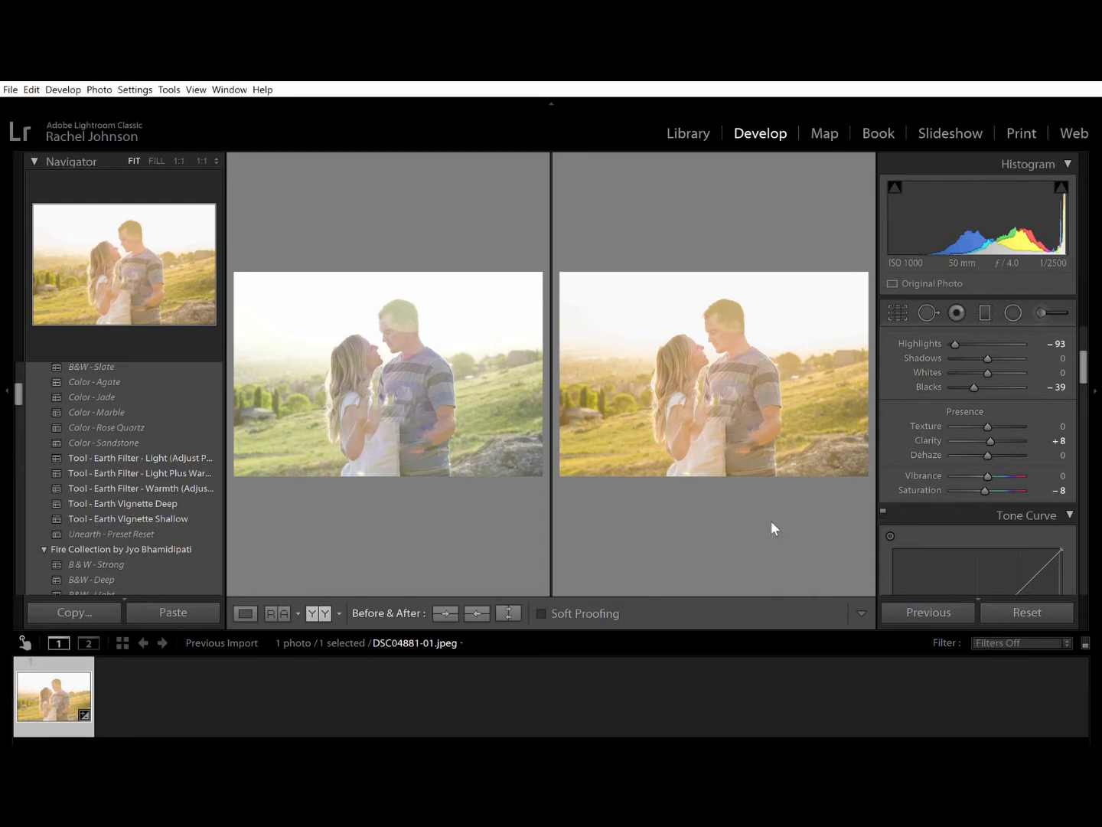
left_click(243, 608)
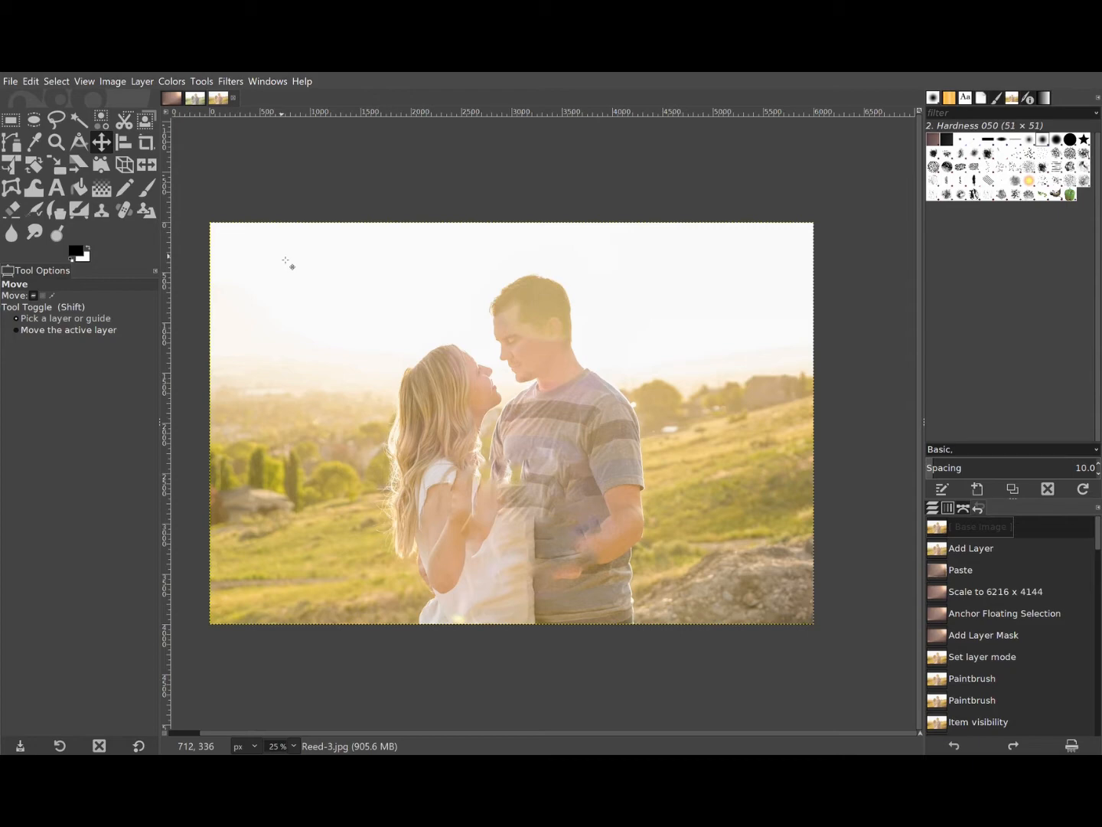
- Copy the Gratitude.jpg overlay image in GIMP and return to the Reed-3.jpg photo
left_click(171, 99)
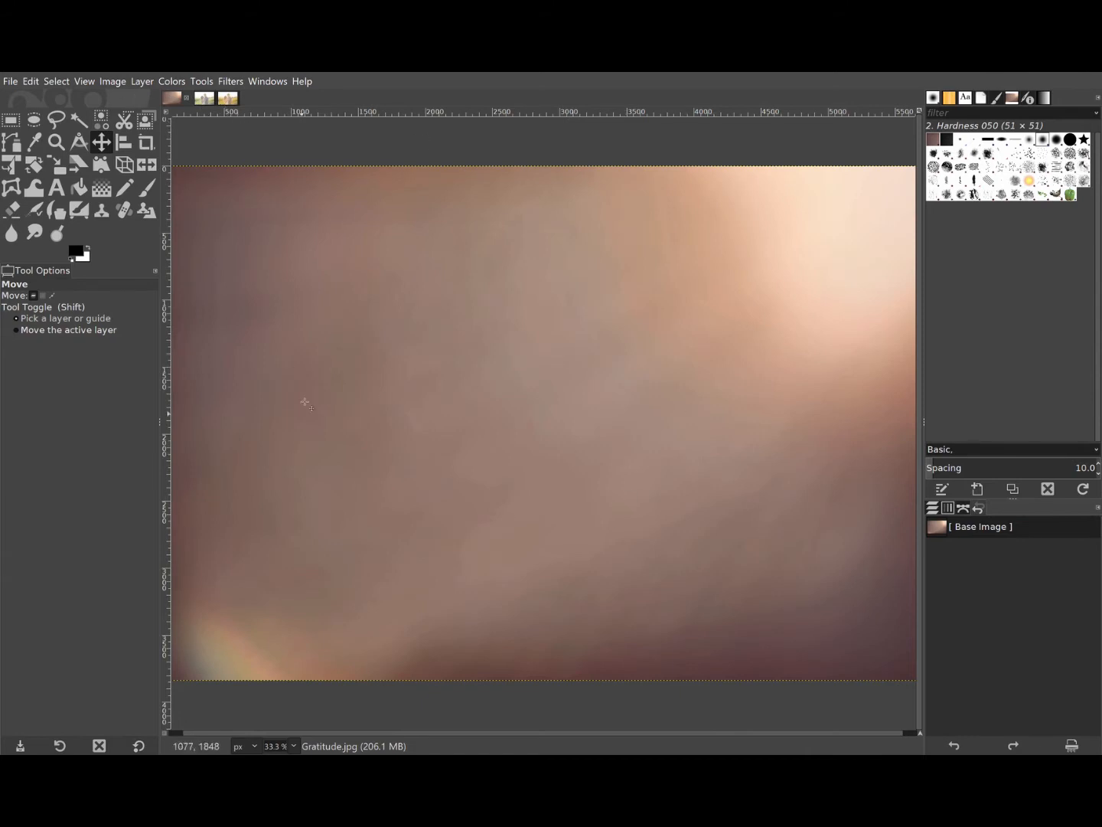
key("ctrl")
scroll(452, 430, "down", 3)
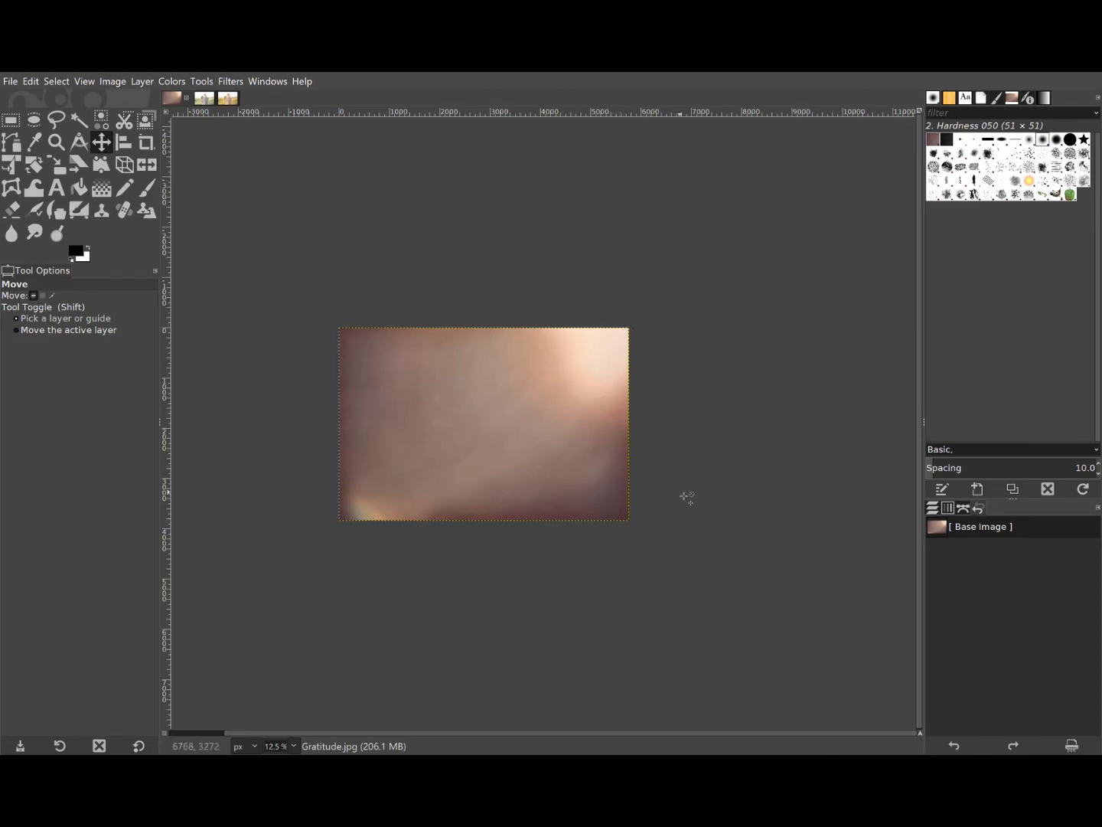
key("ctrl+c")
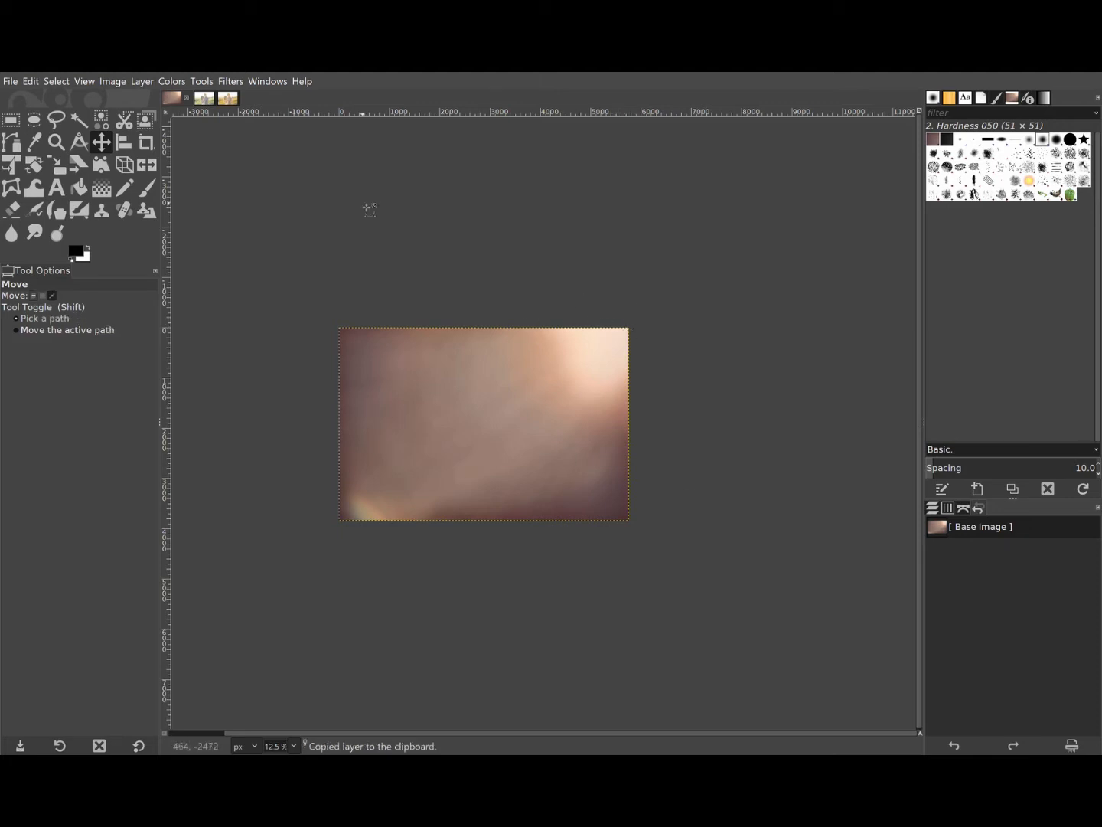
left_click(228, 99)
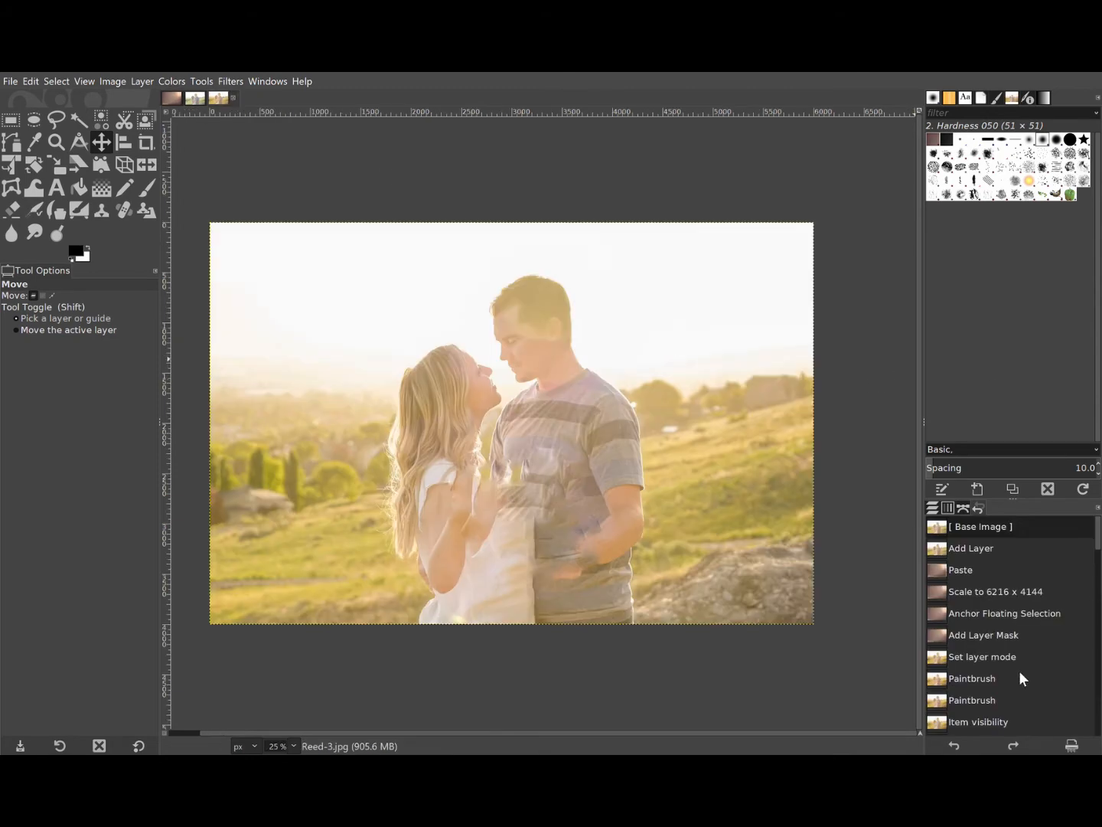
- Add a new transparent layer above the Reed-3.jpg layer
left_click(934, 508)
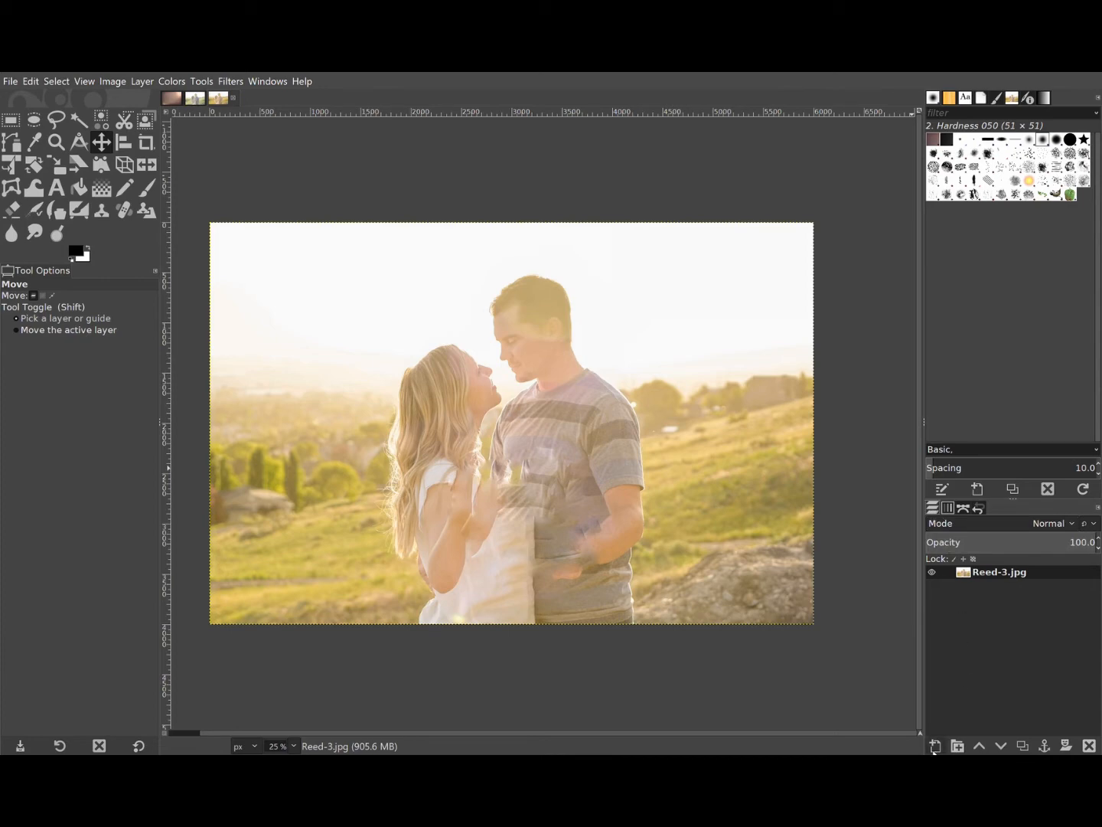
left_click(143, 81)
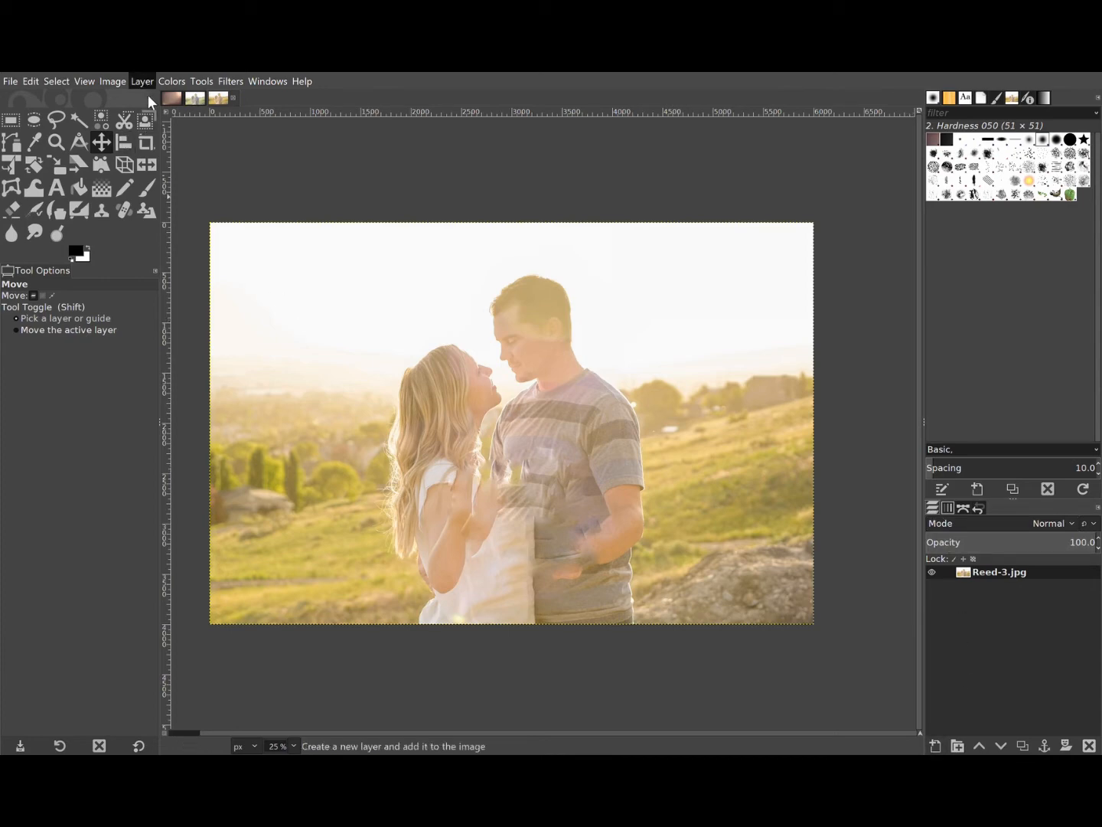
left_click(149, 93)
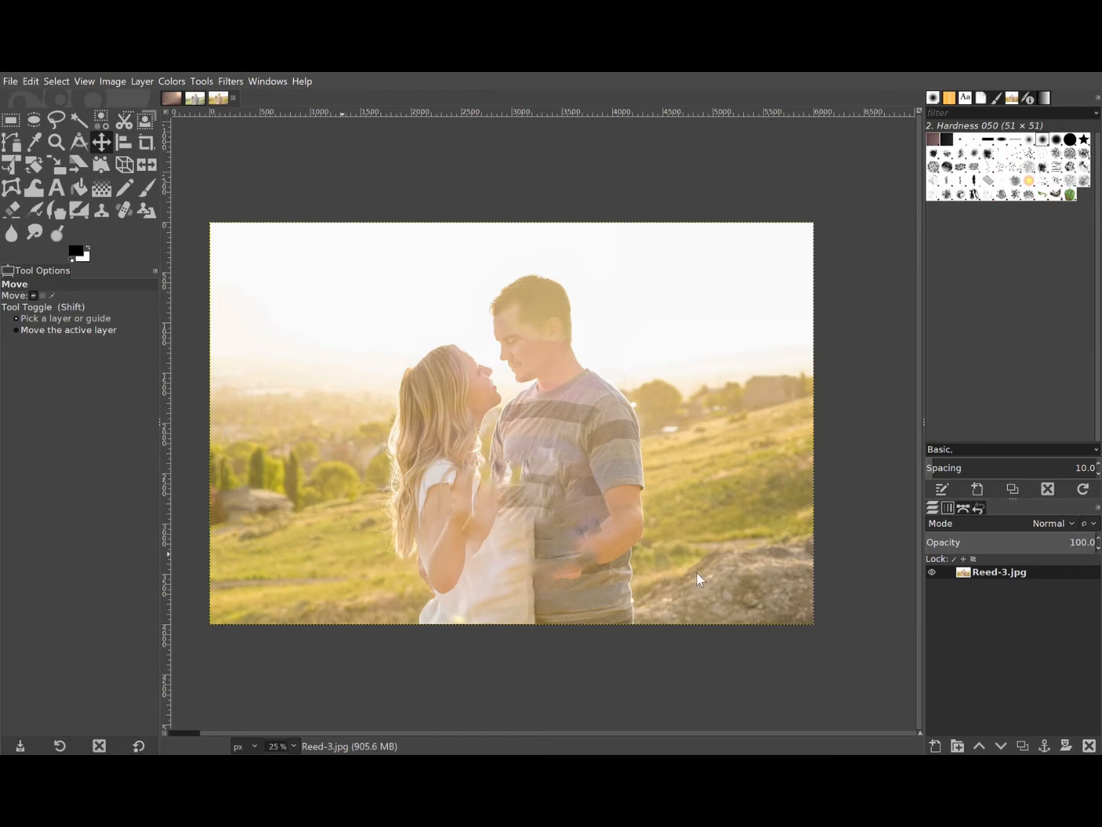
key("ctrl+shift+n")
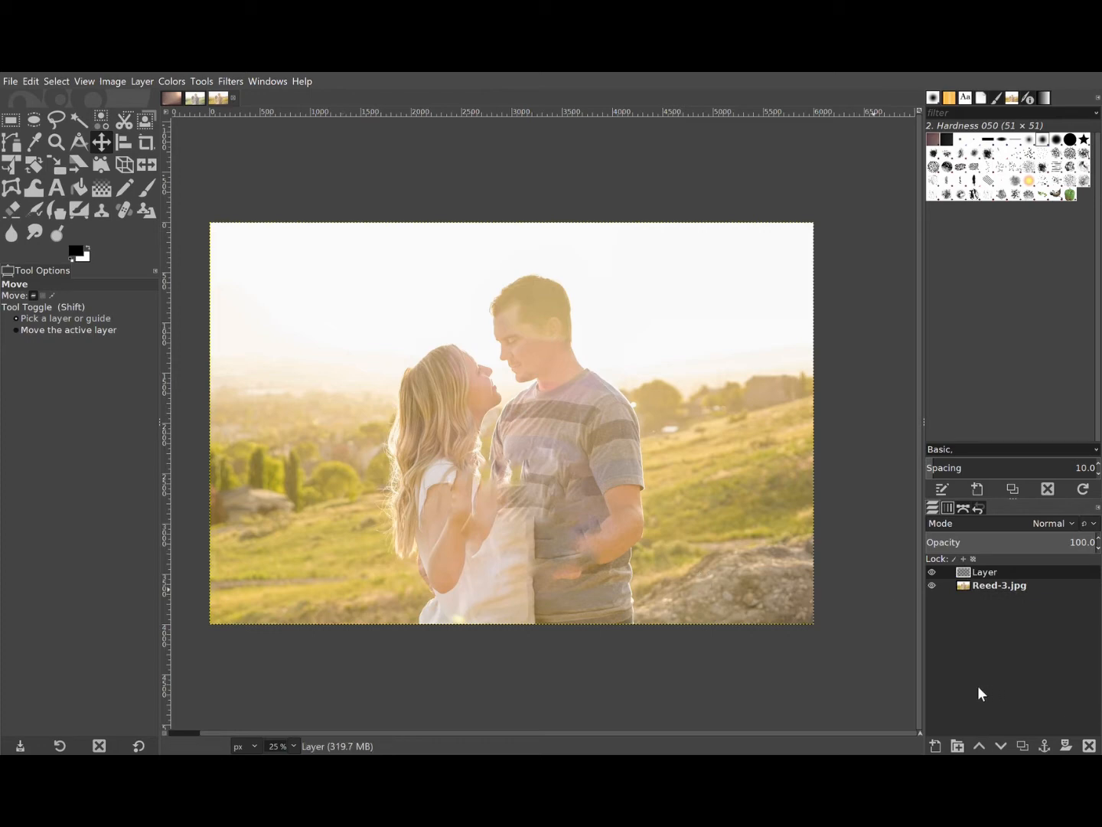
- Copy the Gratitude.jpg layer and paste it into the Reed-3.jpg image as a floating selection
left_click(172, 97)
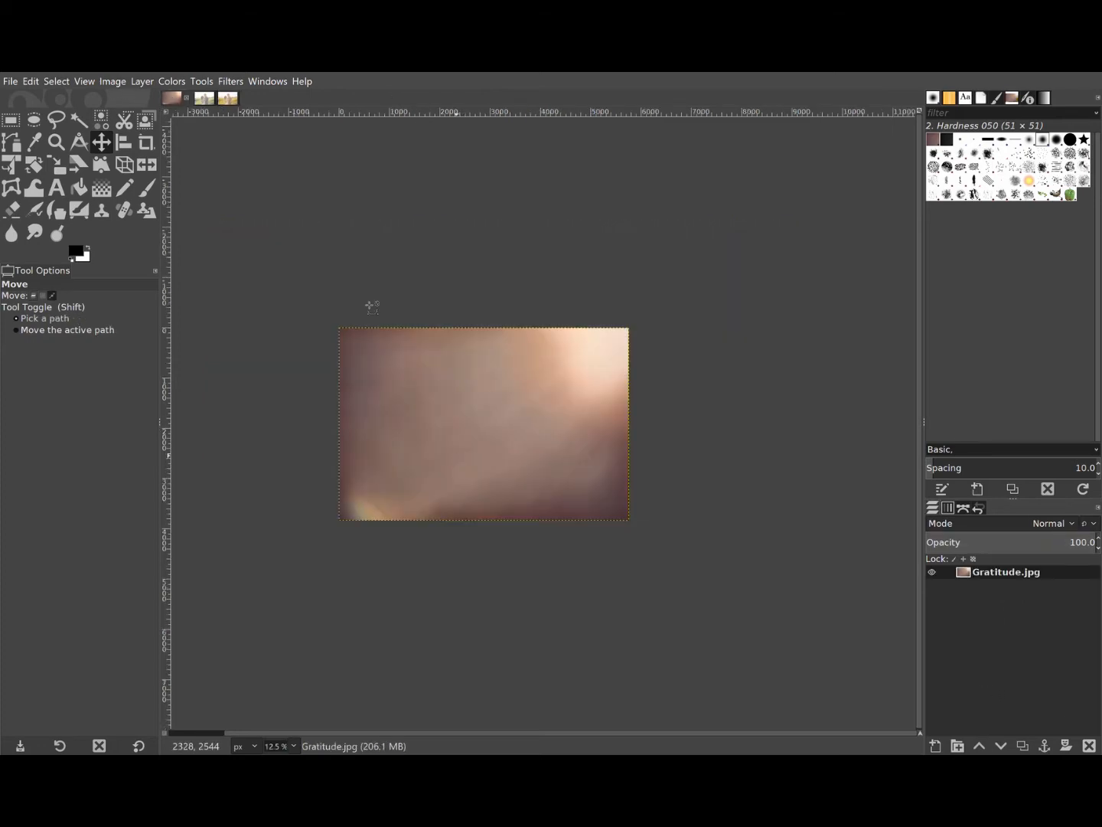
key("ctrl+c")
left_click(223, 102)
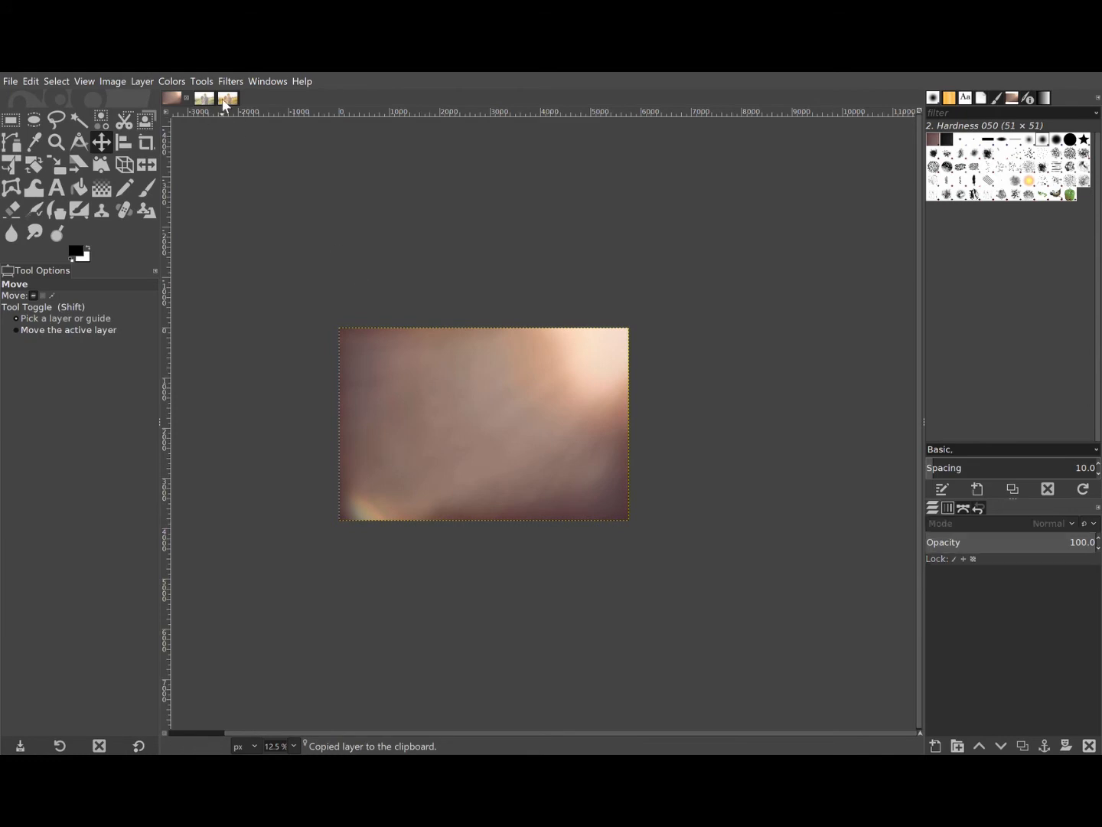
key("ctrl+v")
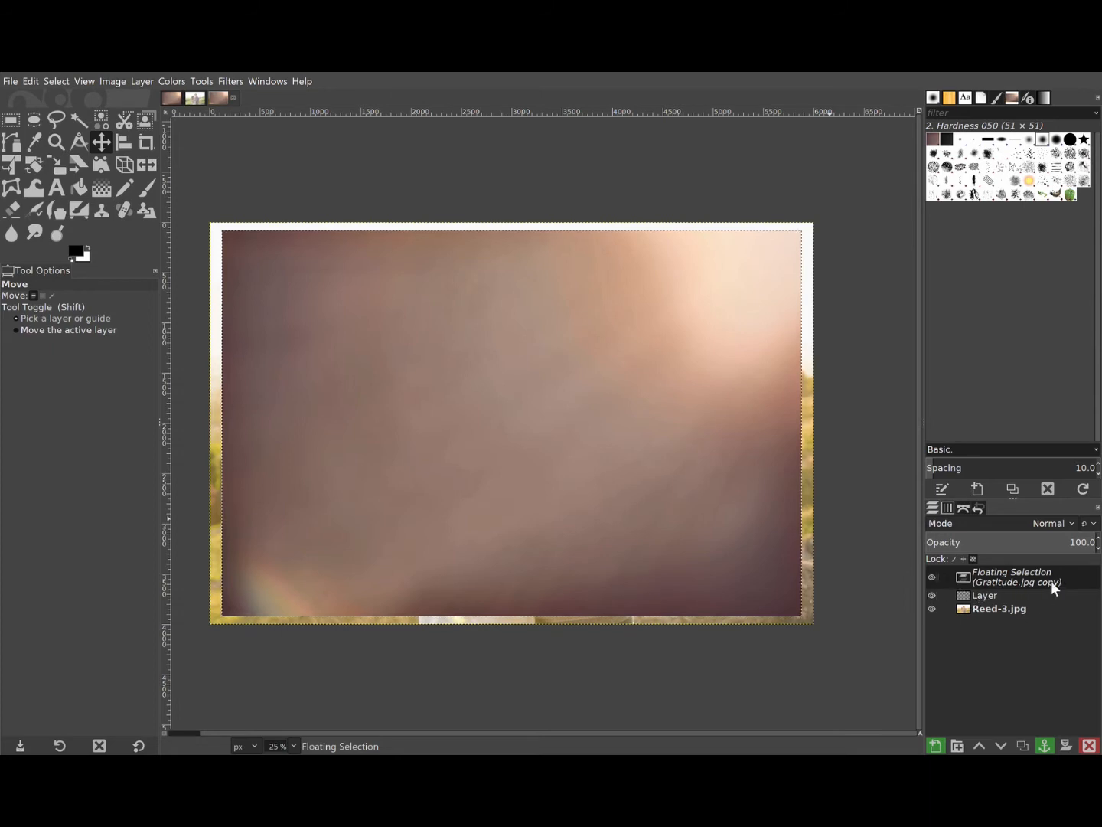
- Scale the floating Gratitude.jpg overlay proportionally to 6107 × 4071 px so it covers the whole photo
left_click(60, 168)
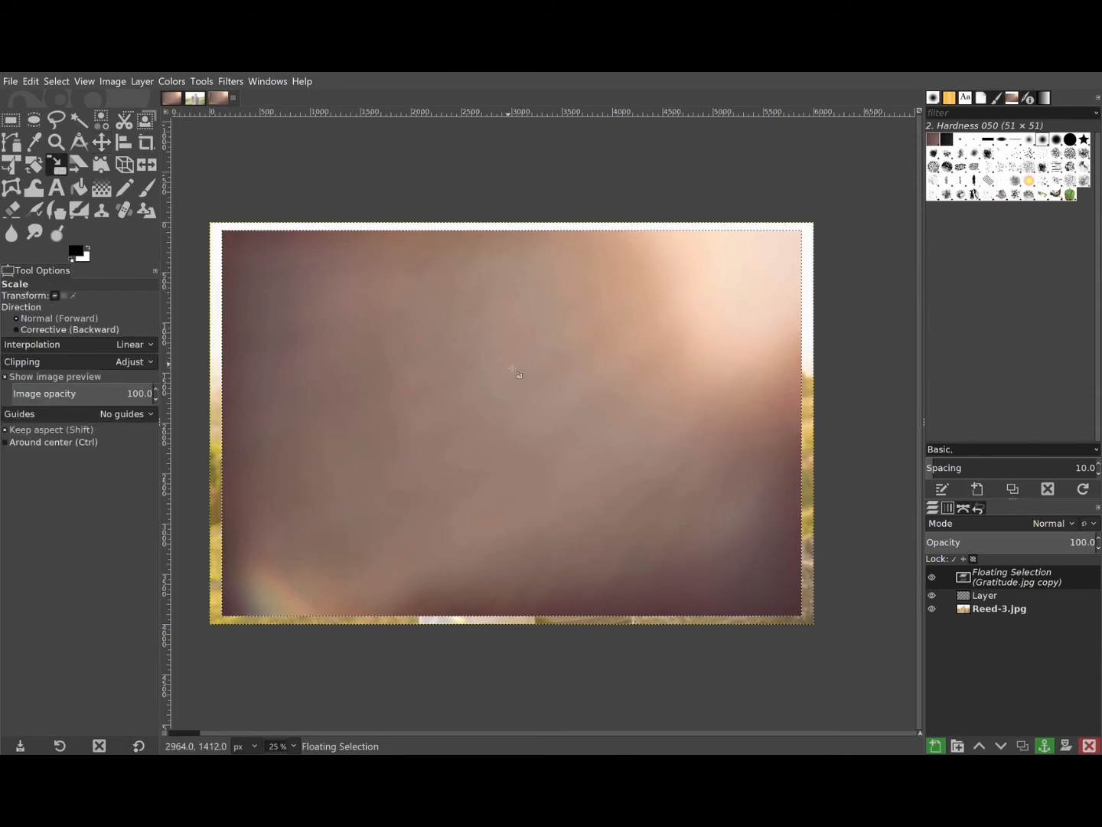
left_click(550, 427)
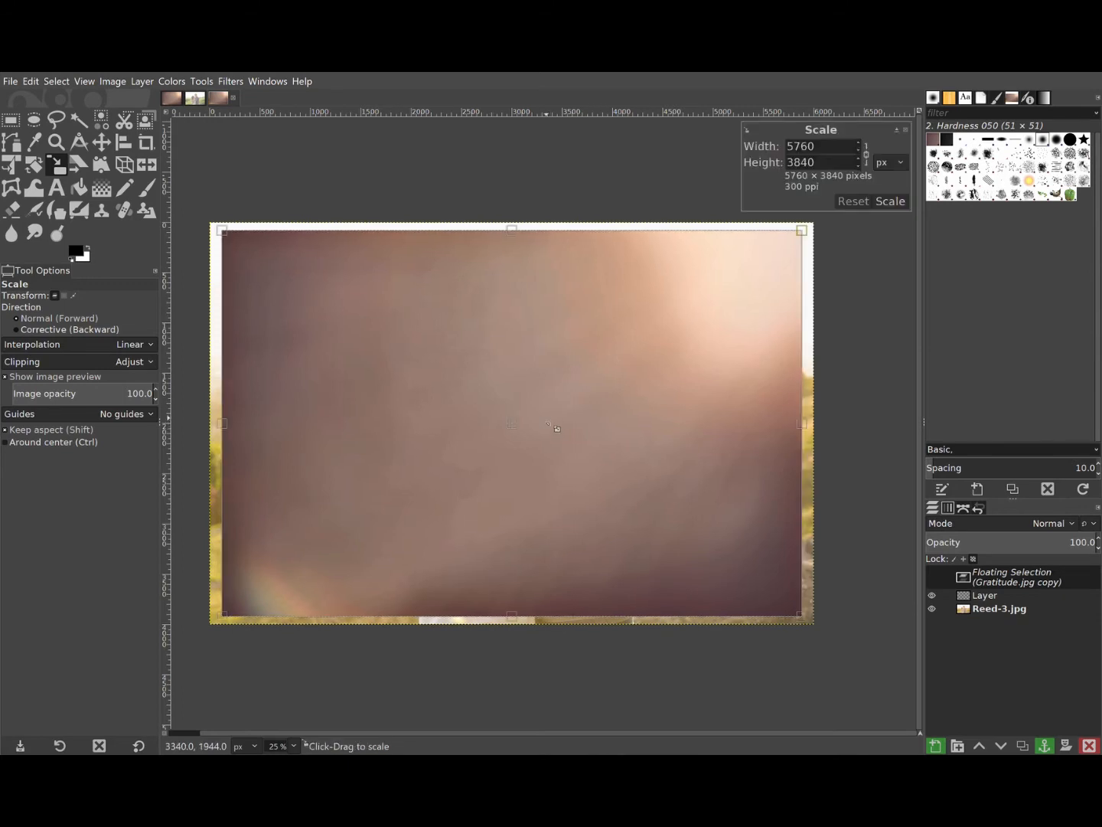
left_click_drag(229, 235, 205, 221)
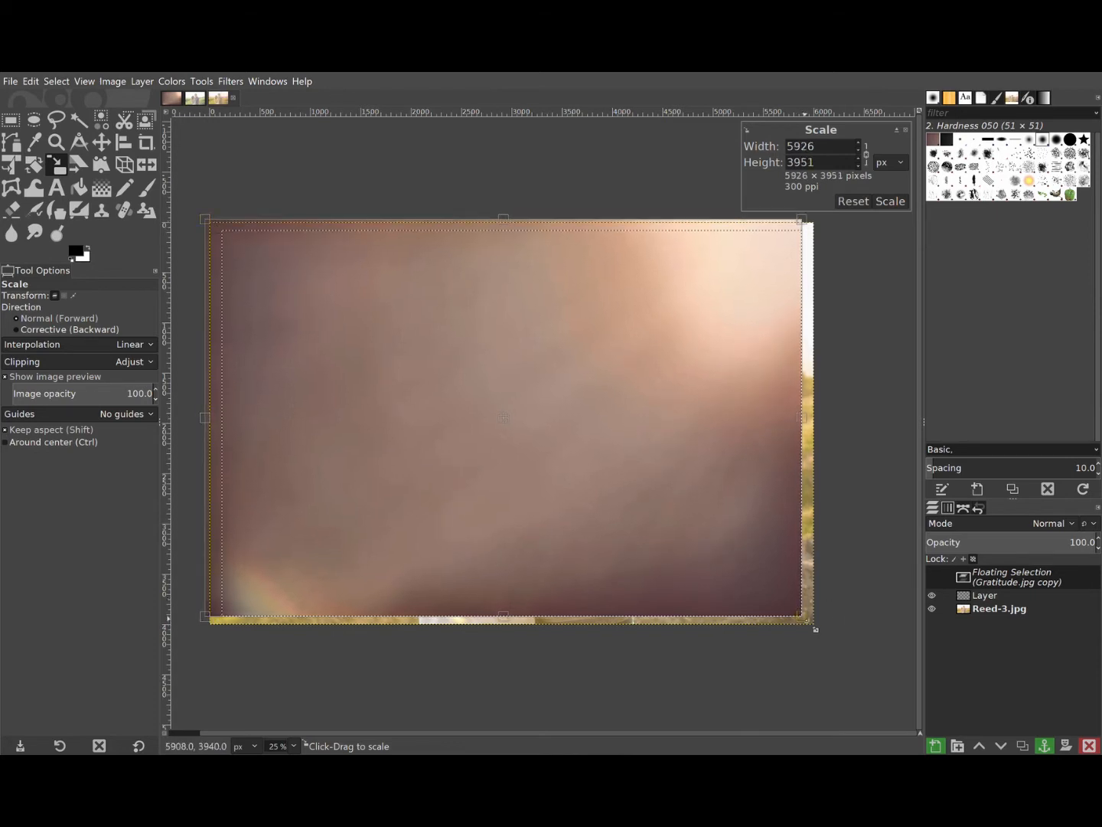
left_click_drag(814, 624, 830, 645)
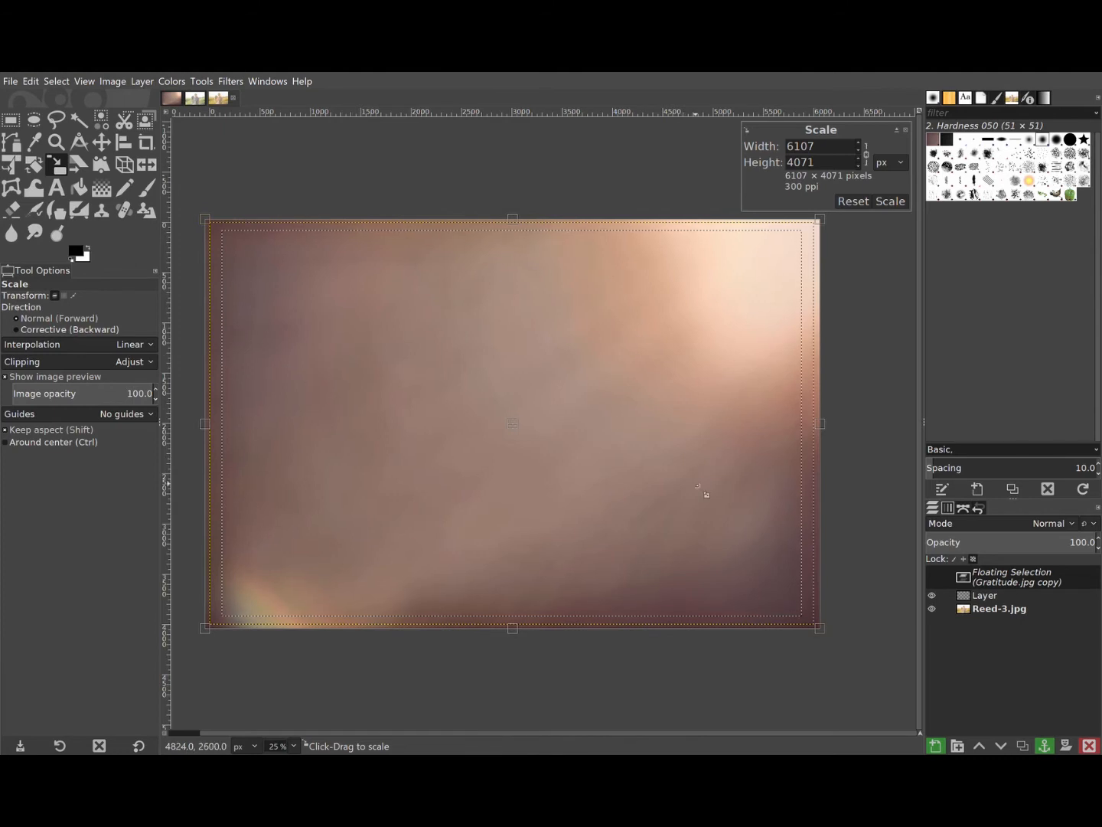
left_click(890, 201)
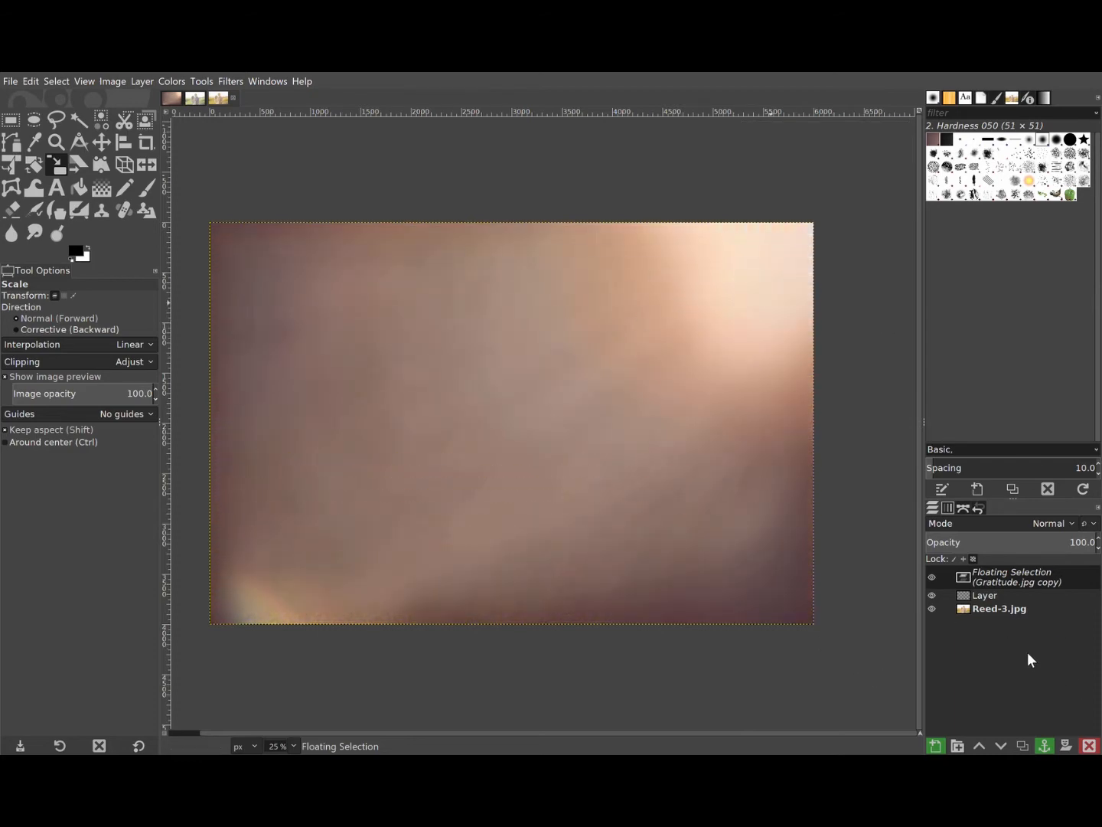
- Anchor the floating overlay to the empty layer above Reed-3.jpg and give that layer a white layer mask
left_click(1078, 581)
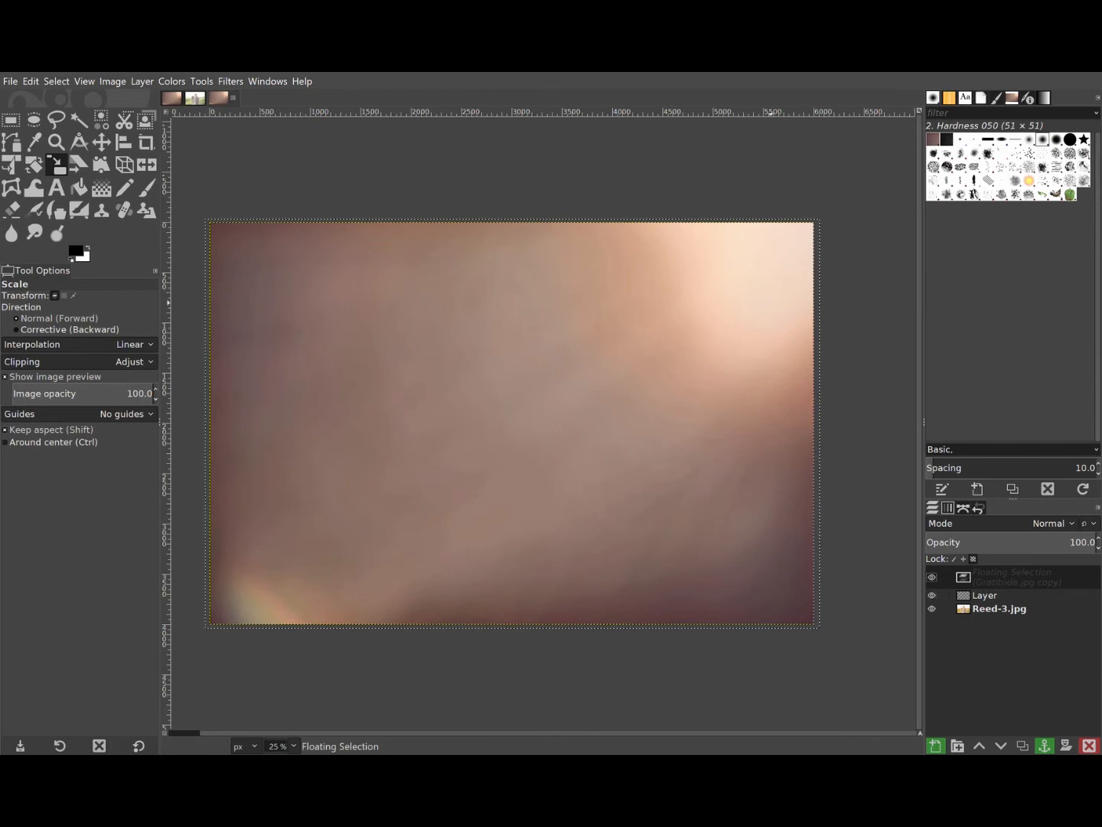
left_click(1043, 749)
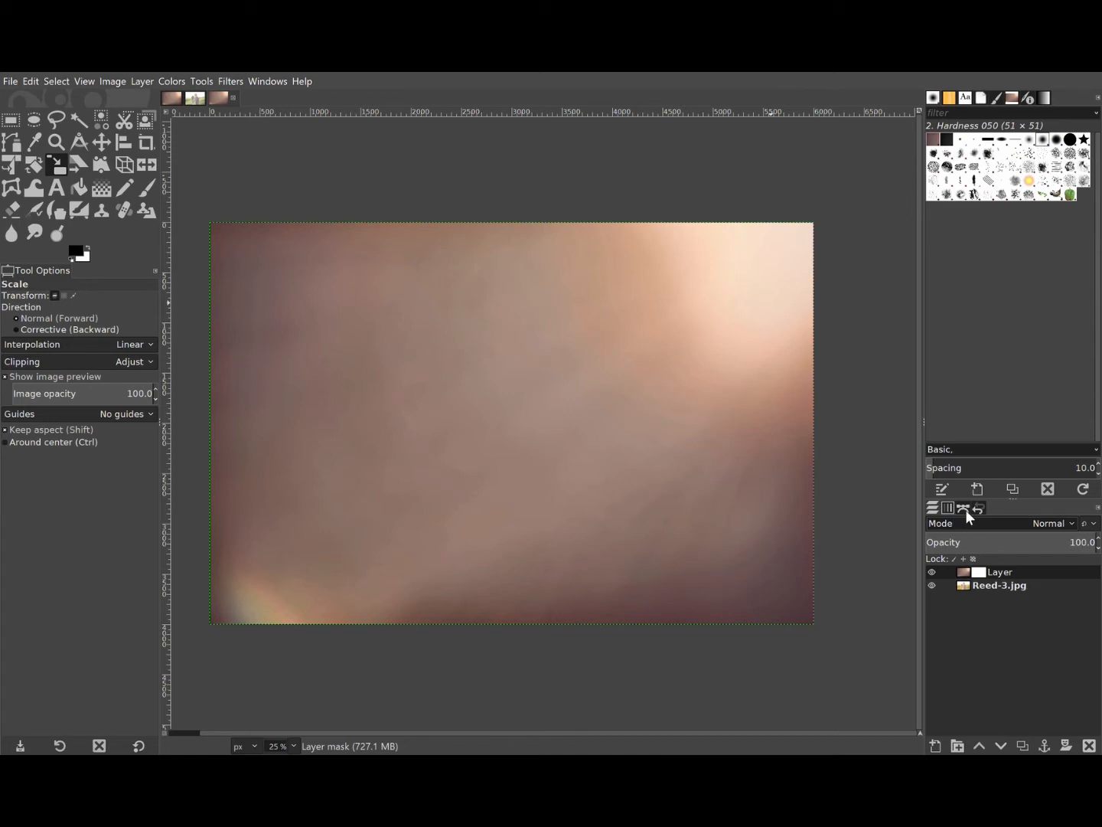
- Try the Hard, Vivid, Pin and Linear light blend modes on the overlay layer, then set it to Soft light
left_click(990, 533)
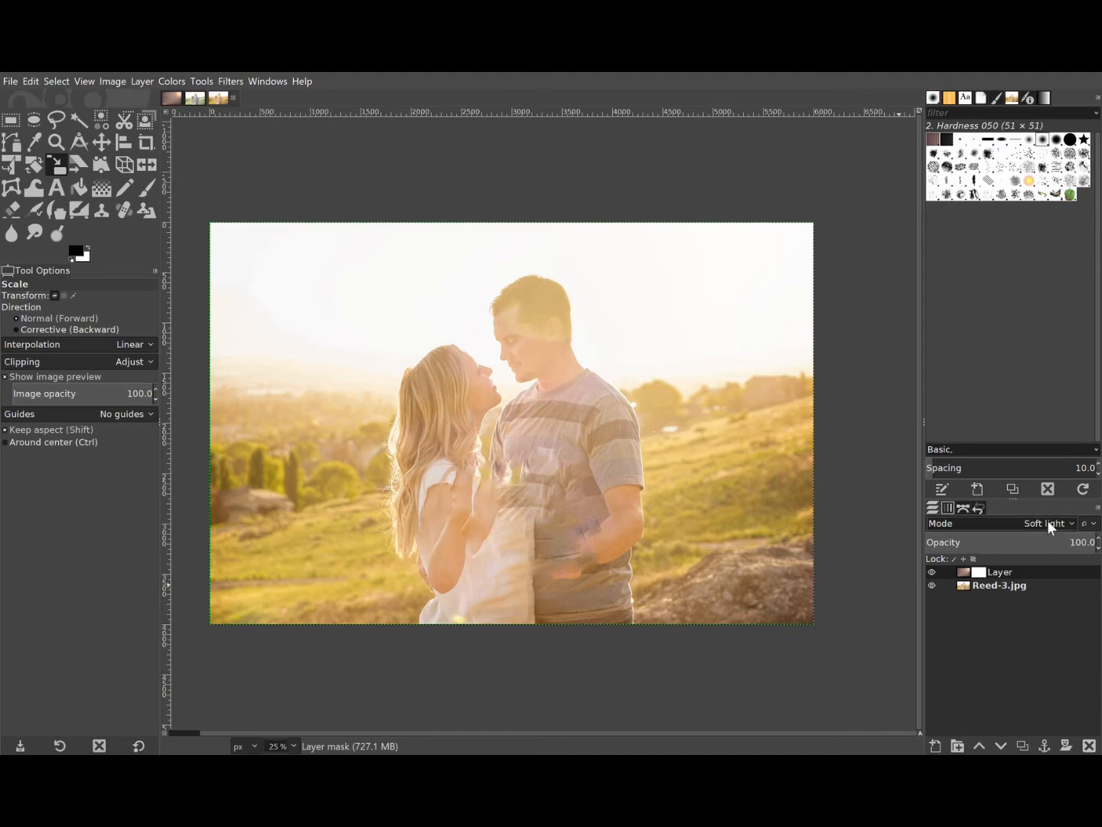
key("Down")
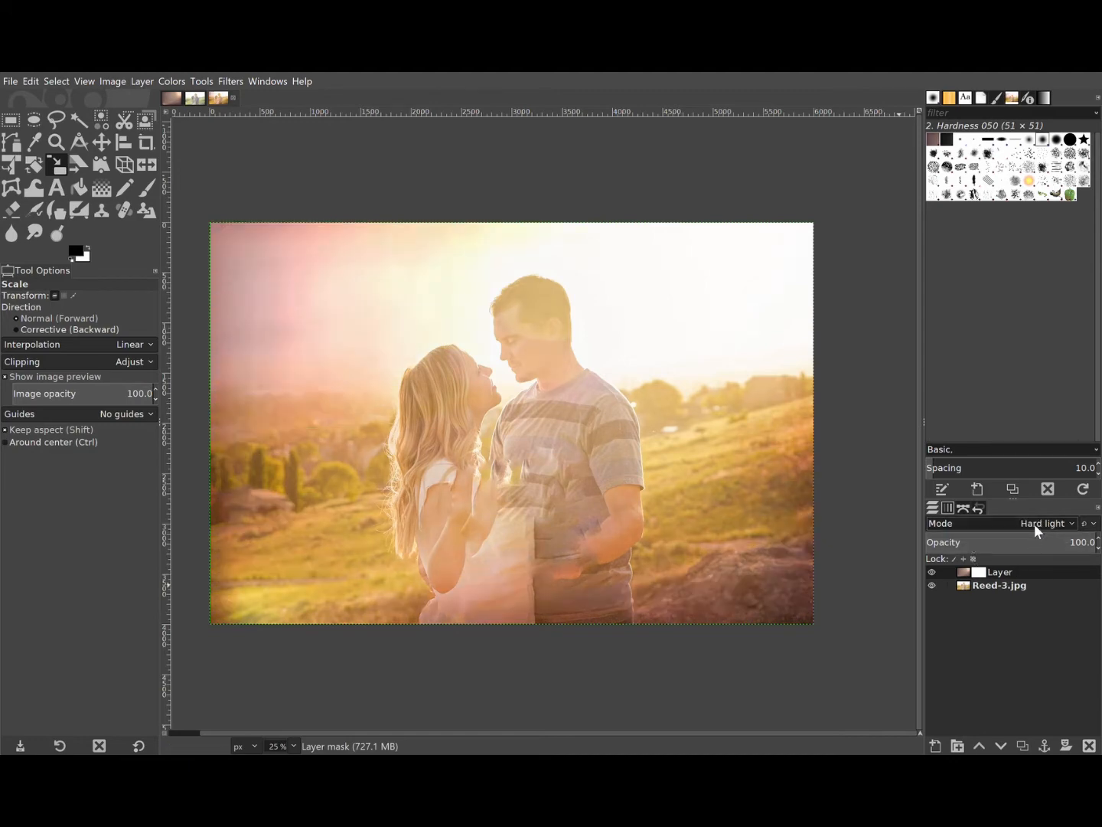
key("Down")
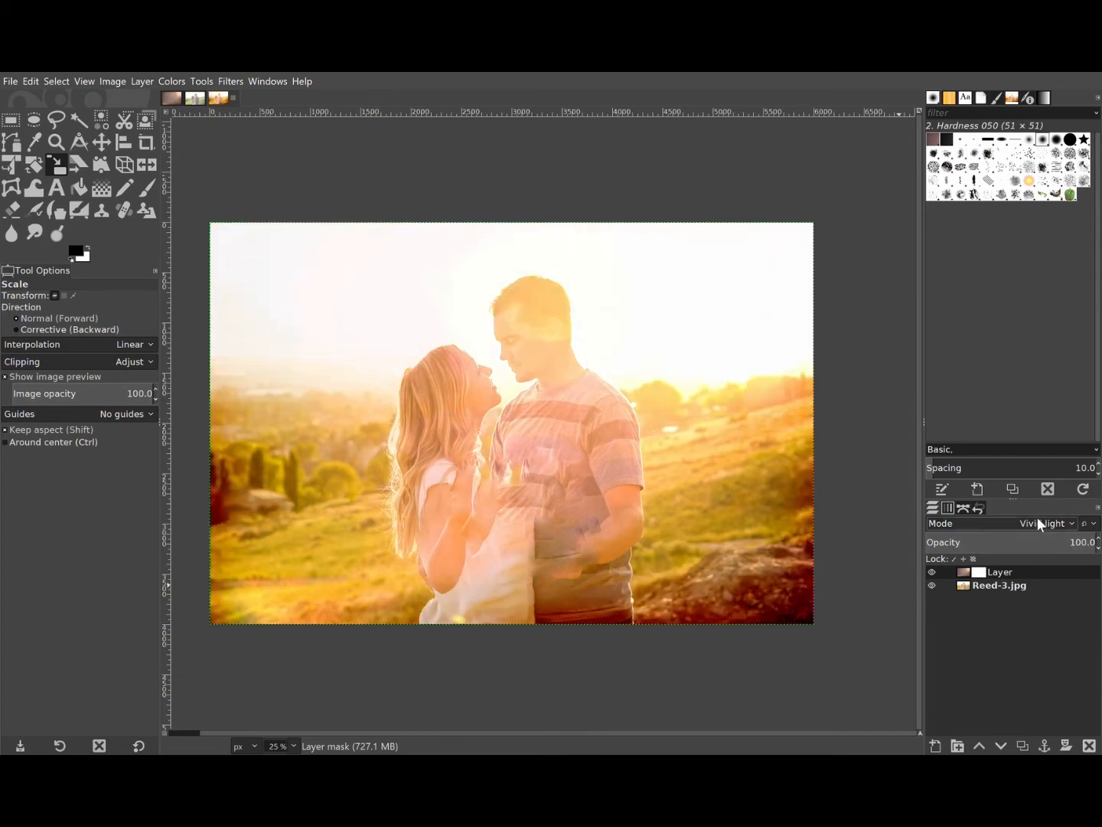
key("Down")
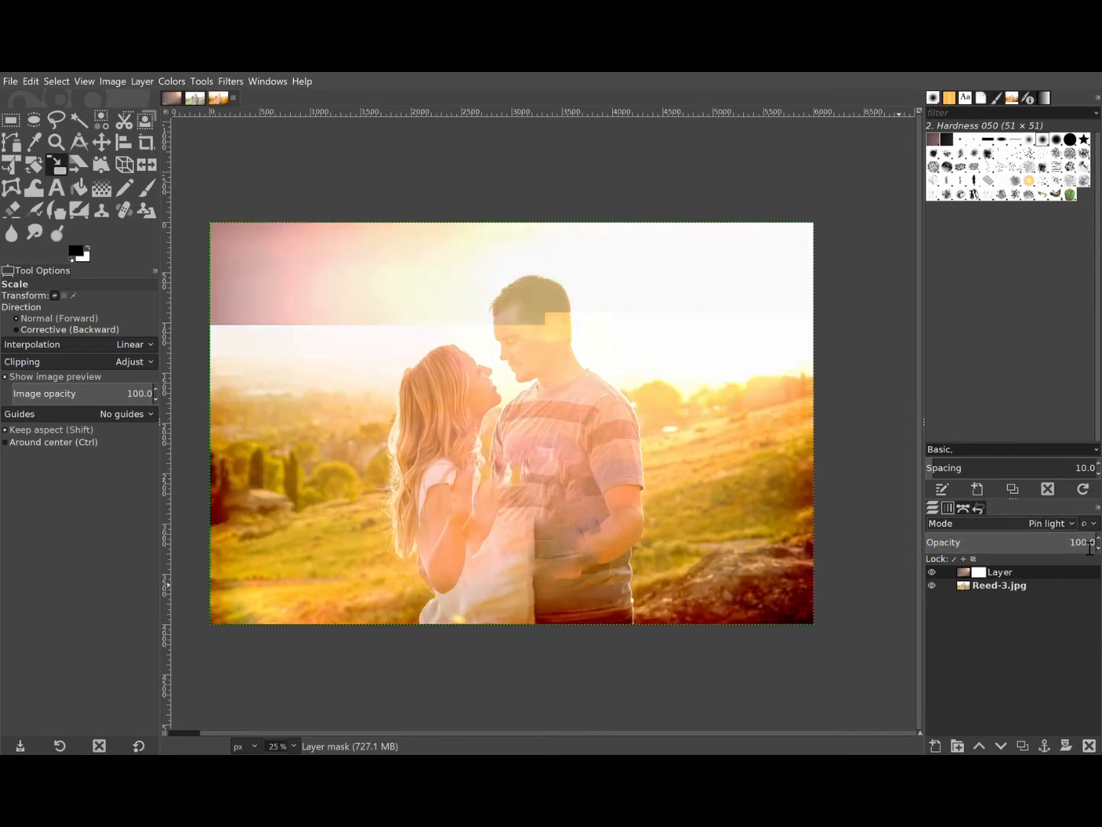
key("Down")
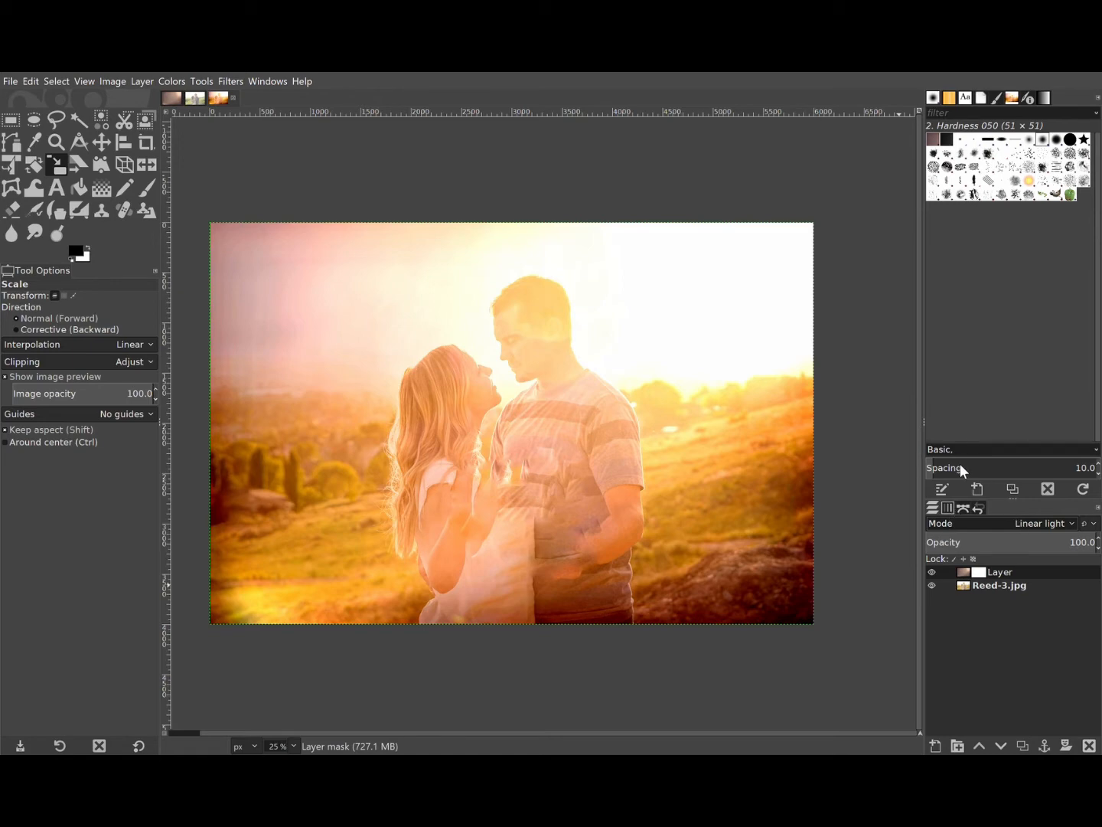
key("Up")
key("Up")
key("Up")
key("Up")
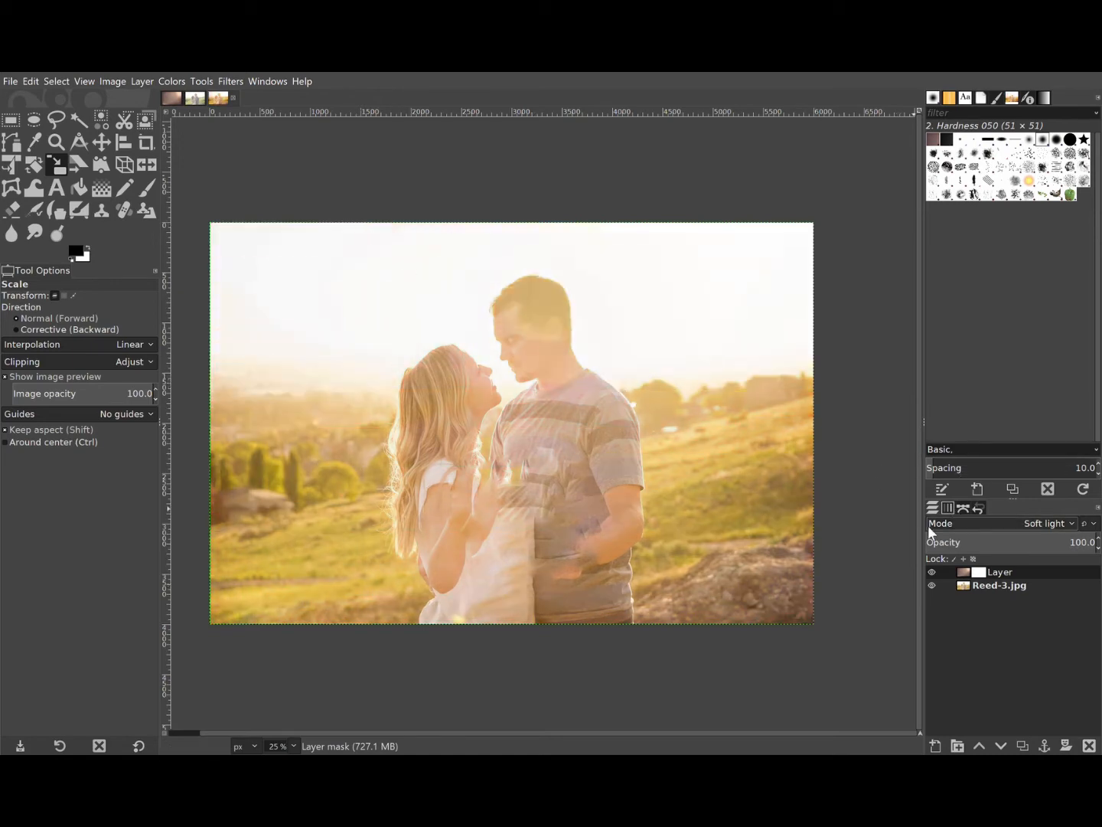
- Toggle the overlay layer's visibility to compare the photo with and without the overlay
left_click(932, 571)
left_click(932, 571)
left_click(932, 572)
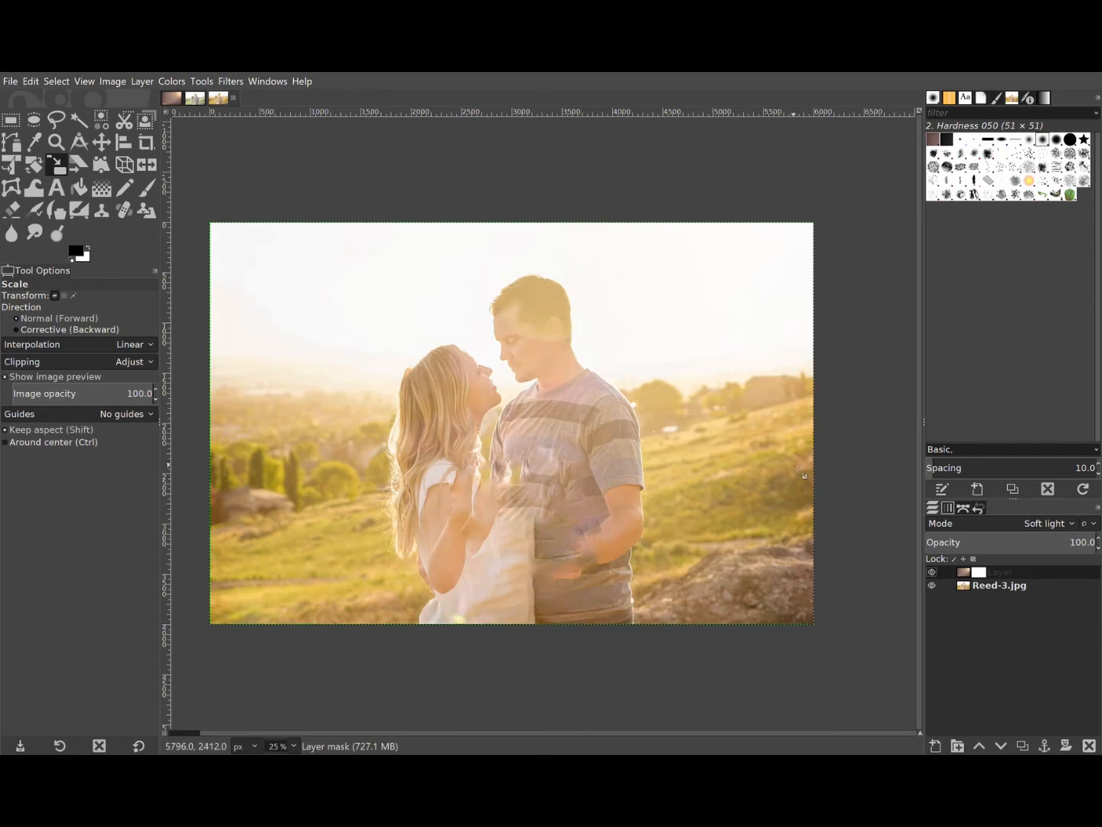
- Paint black on the overlay's layer mask over the couple's clothes with the Paintbrush at 100 opacity and size 213.03
left_click(980, 572)
left_click(145, 189)
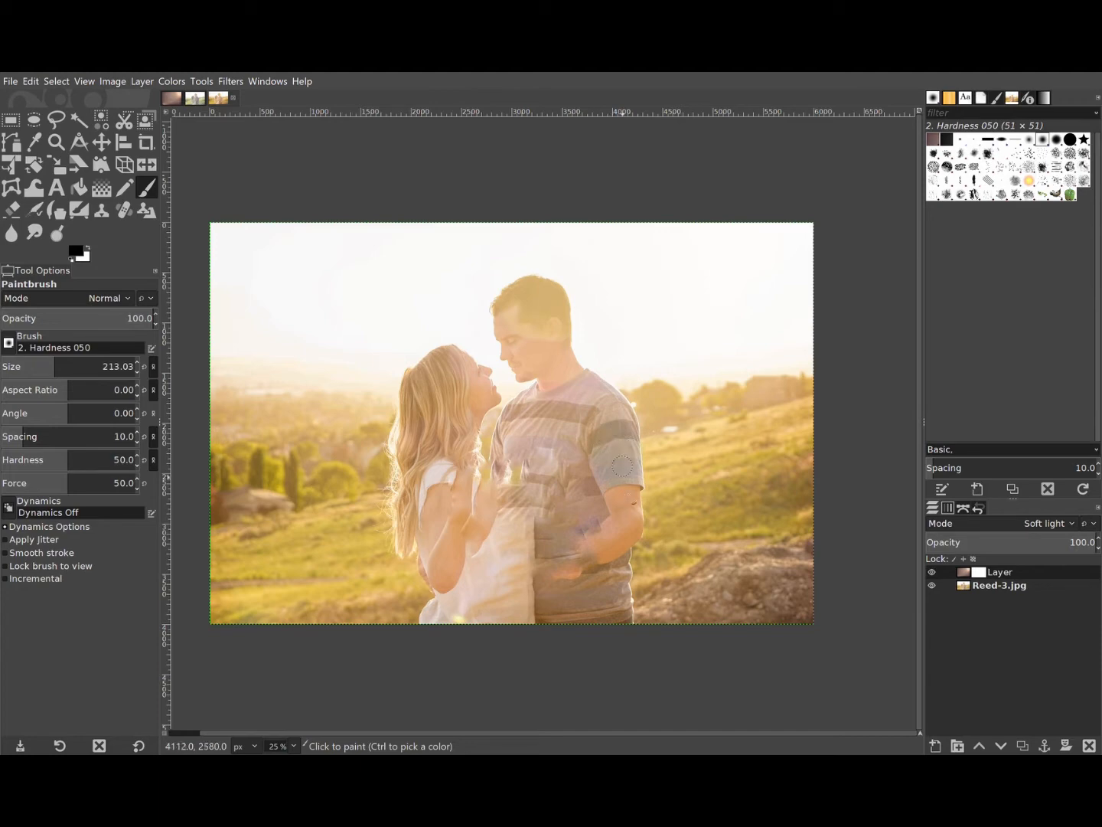
mouse_move(589, 416)
left_mouse_down()
mouse_move(566, 411)
mouse_move(554, 537)
left_mouse_up()
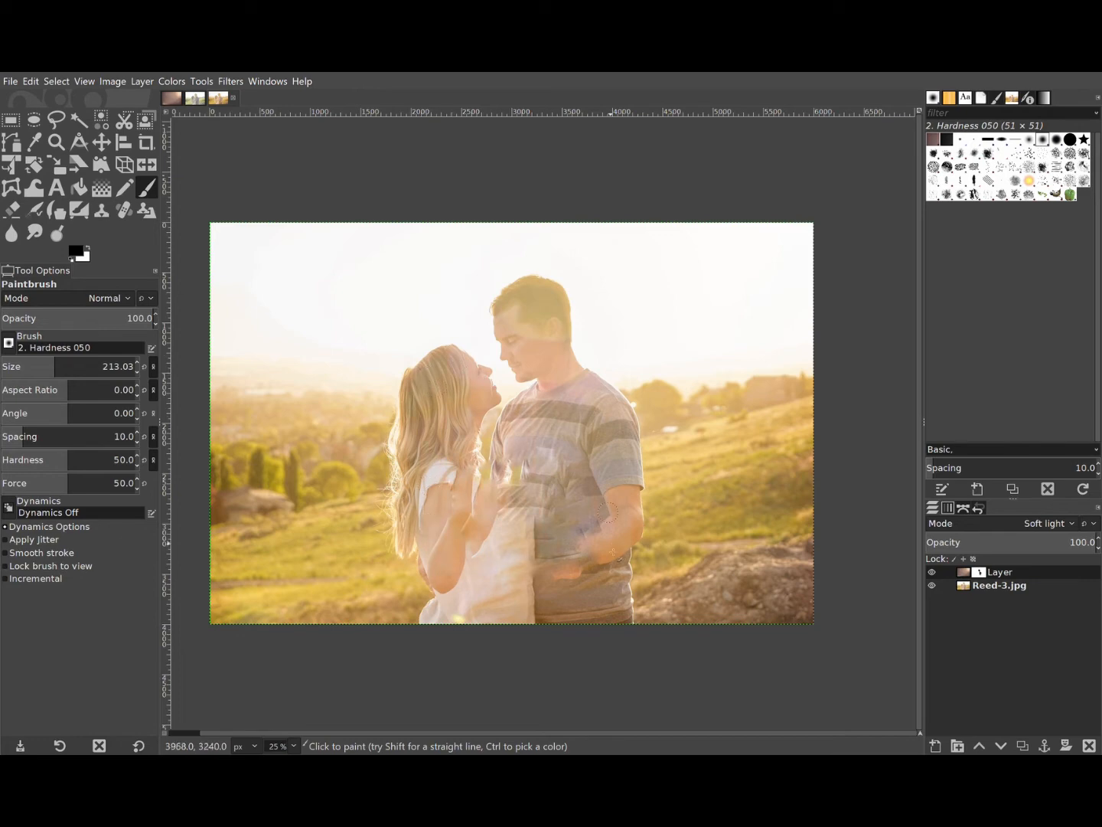
mouse_move(617, 590)
left_mouse_down()
mouse_move(605, 629)
mouse_move(578, 605)
mouse_move(541, 637)
mouse_move(486, 612)
left_mouse_up()
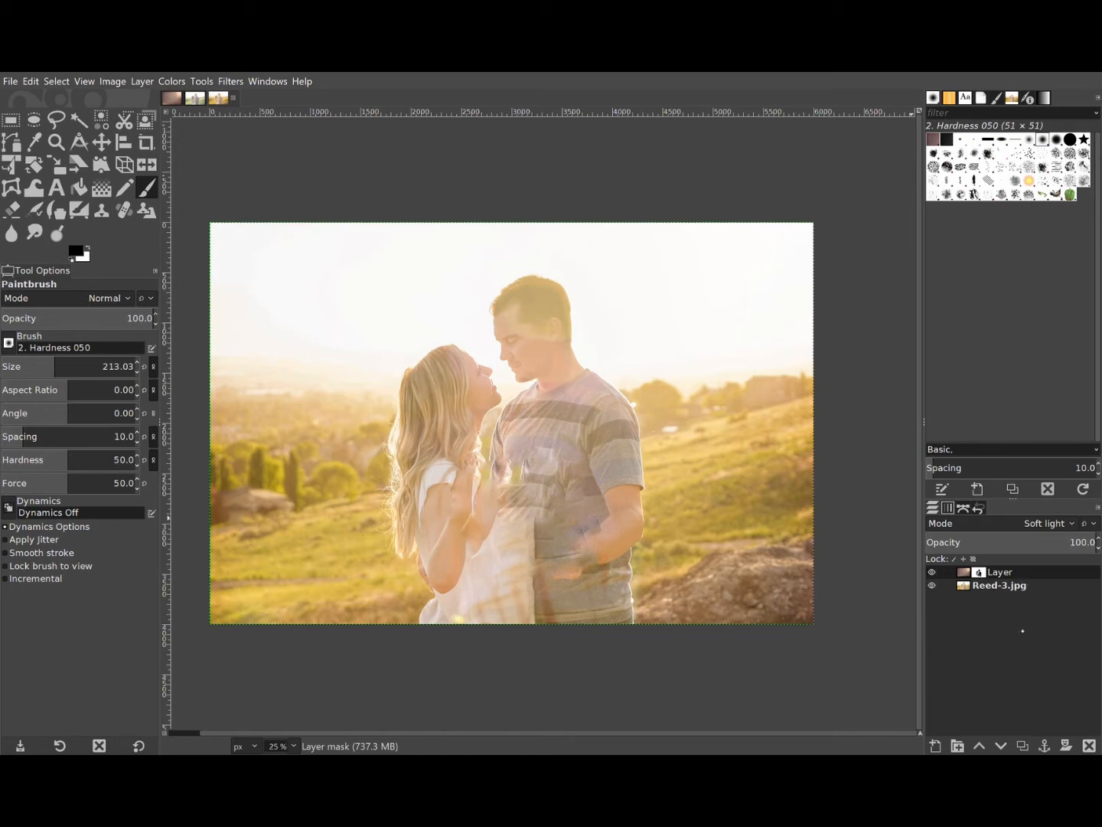
- Revert the image to the history state before the Paintbrush strokes on the layer mask
left_click(980, 508)
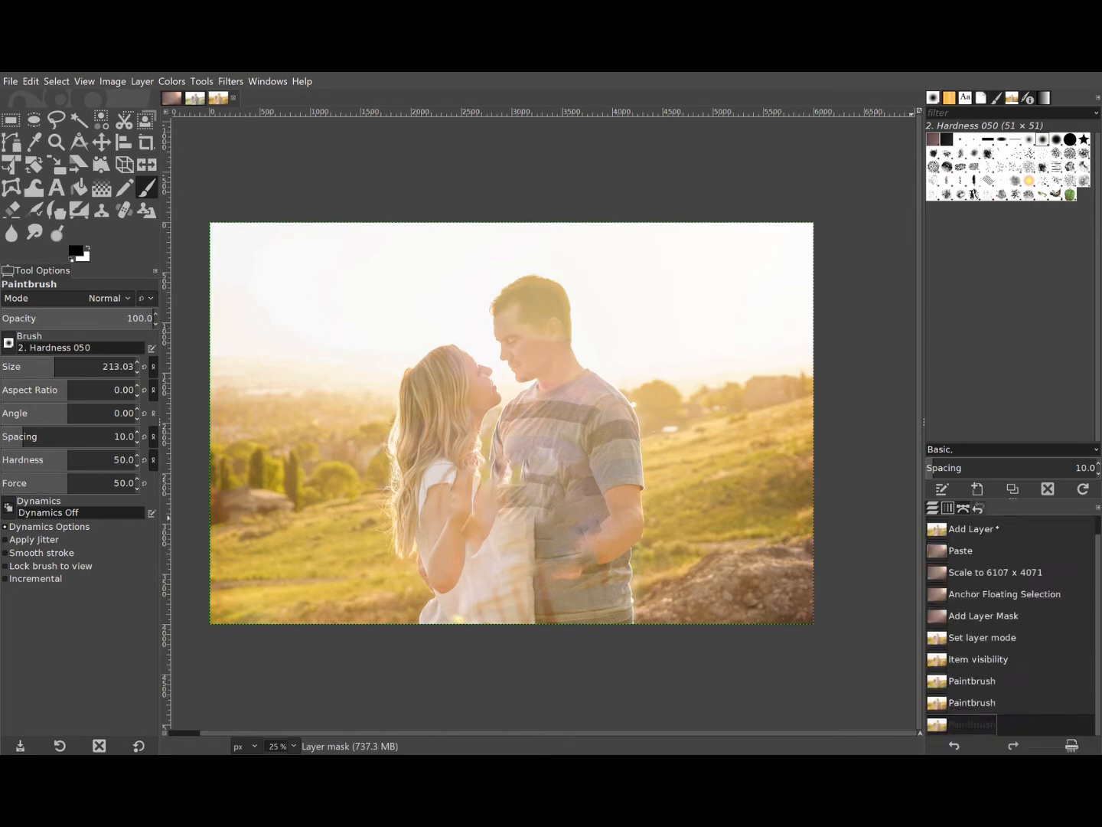
left_click(1005, 659)
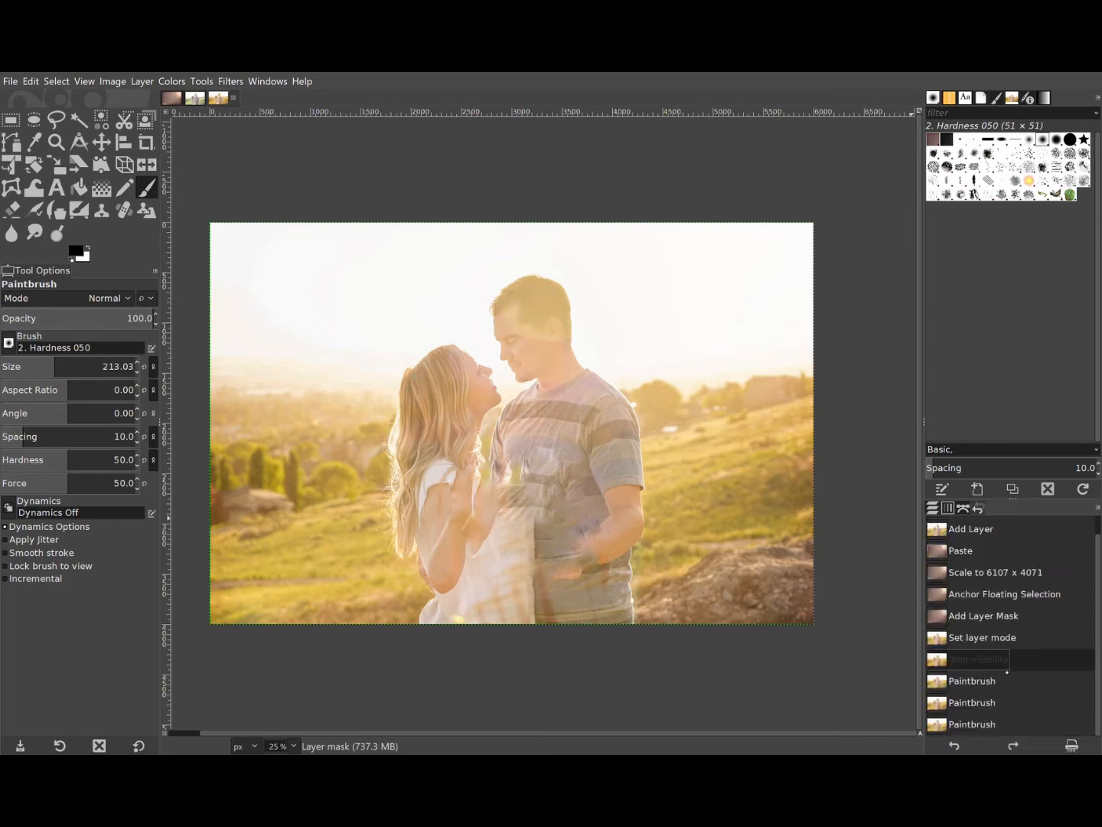
left_click(932, 508)
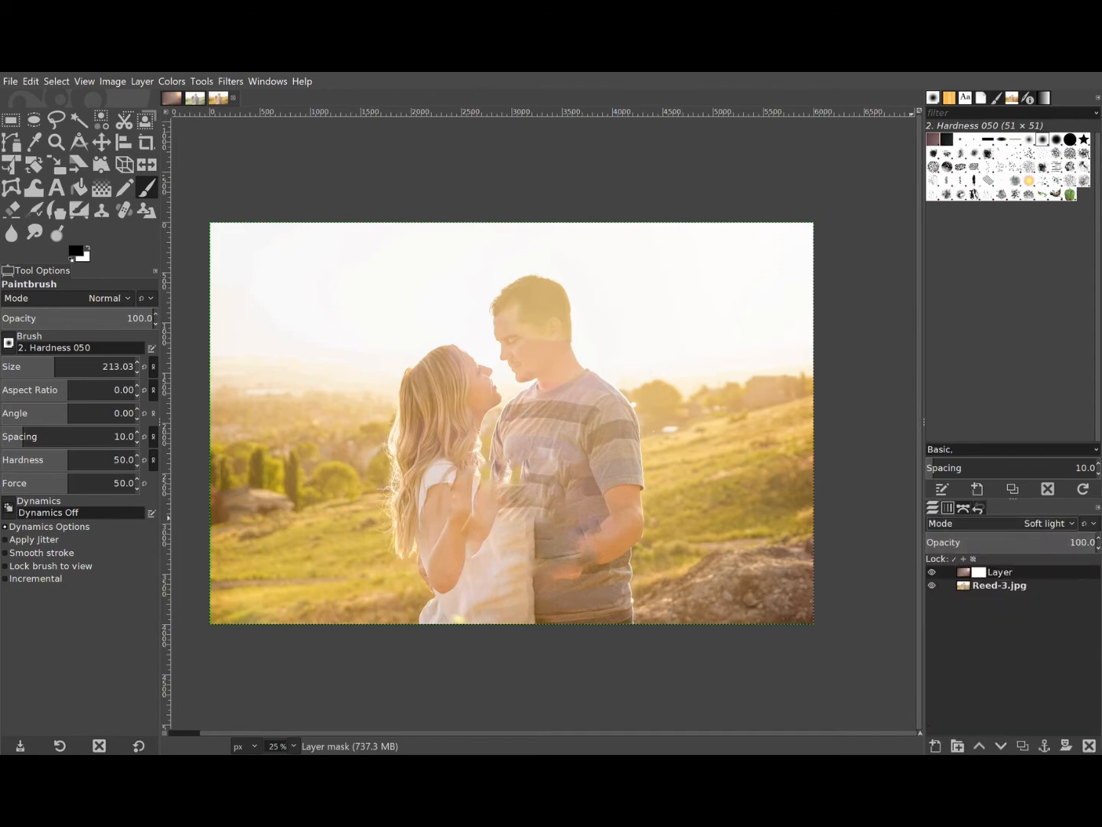
- Set the Paintbrush to 48.8 opacity and size 949.24 and softly paint black over the couple on the layer mask
mouse_move(150, 319)
left_mouse_down()
mouse_move(82, 349)
mouse_move(132, 365)
left_mouse_up()
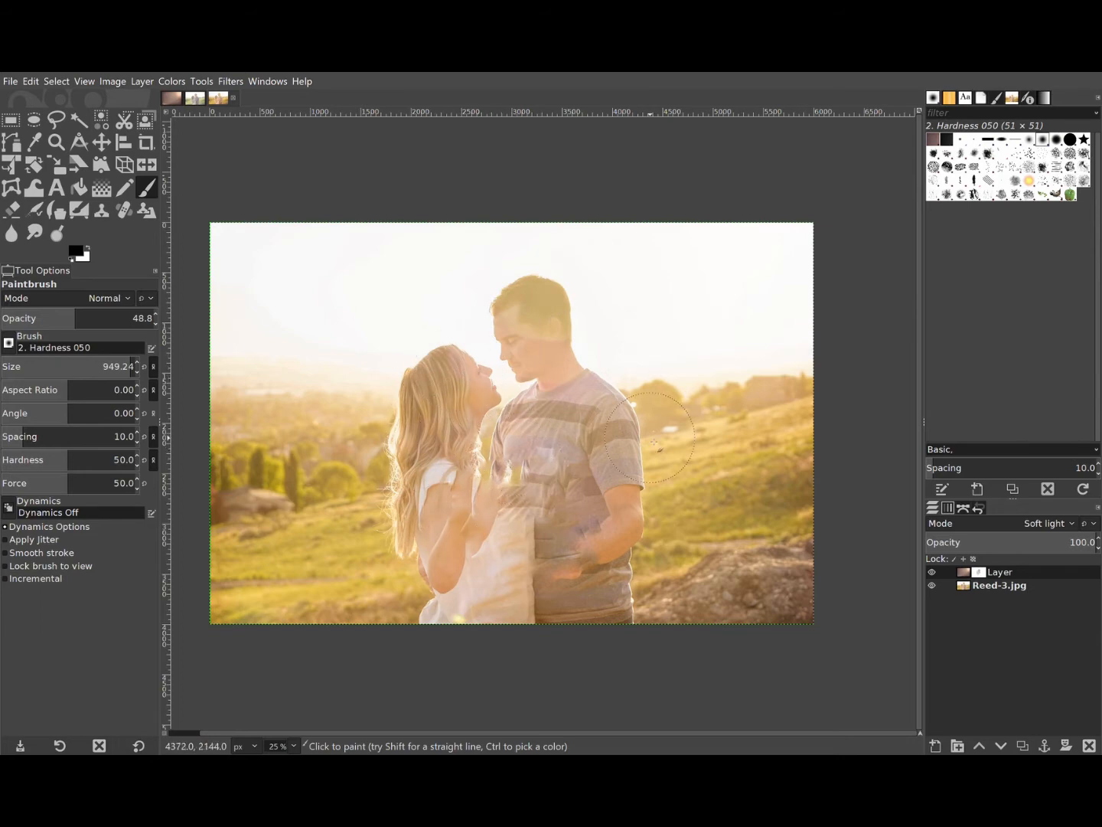
- Flatten the image into a single layer and export it as Reed-3a.jpg
left_click(112, 80)
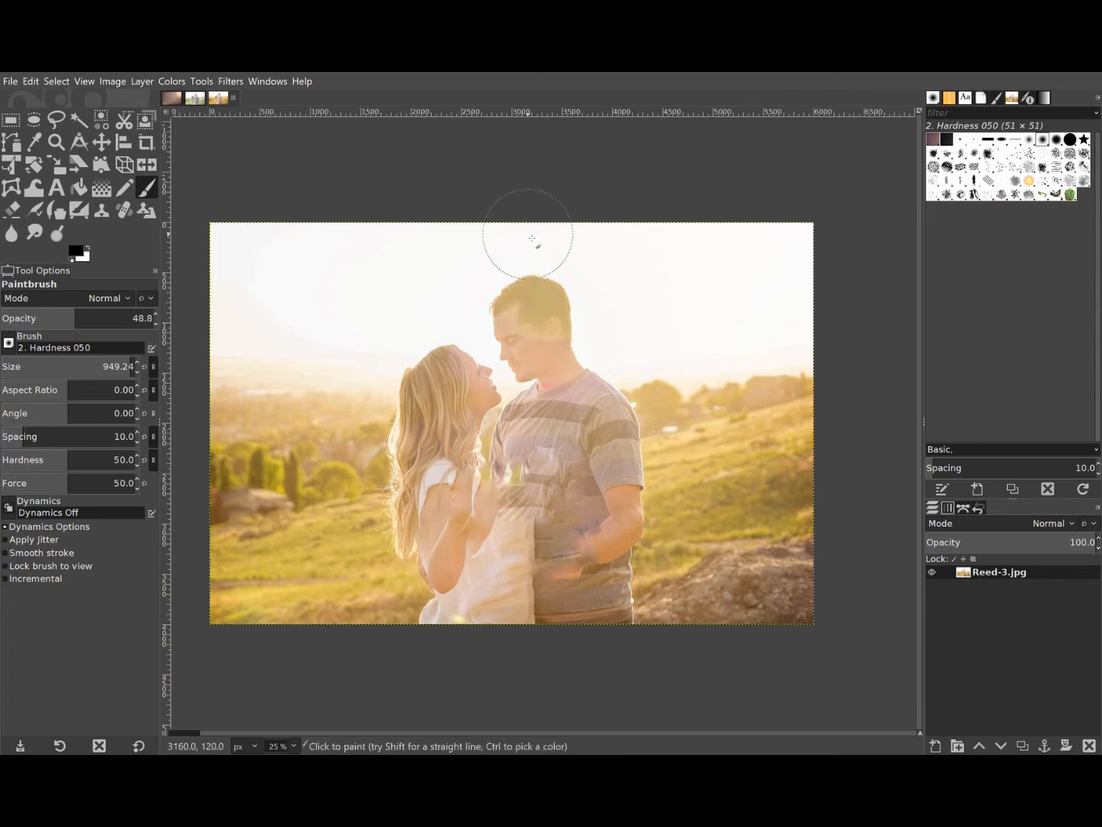
key("ctrl+e")
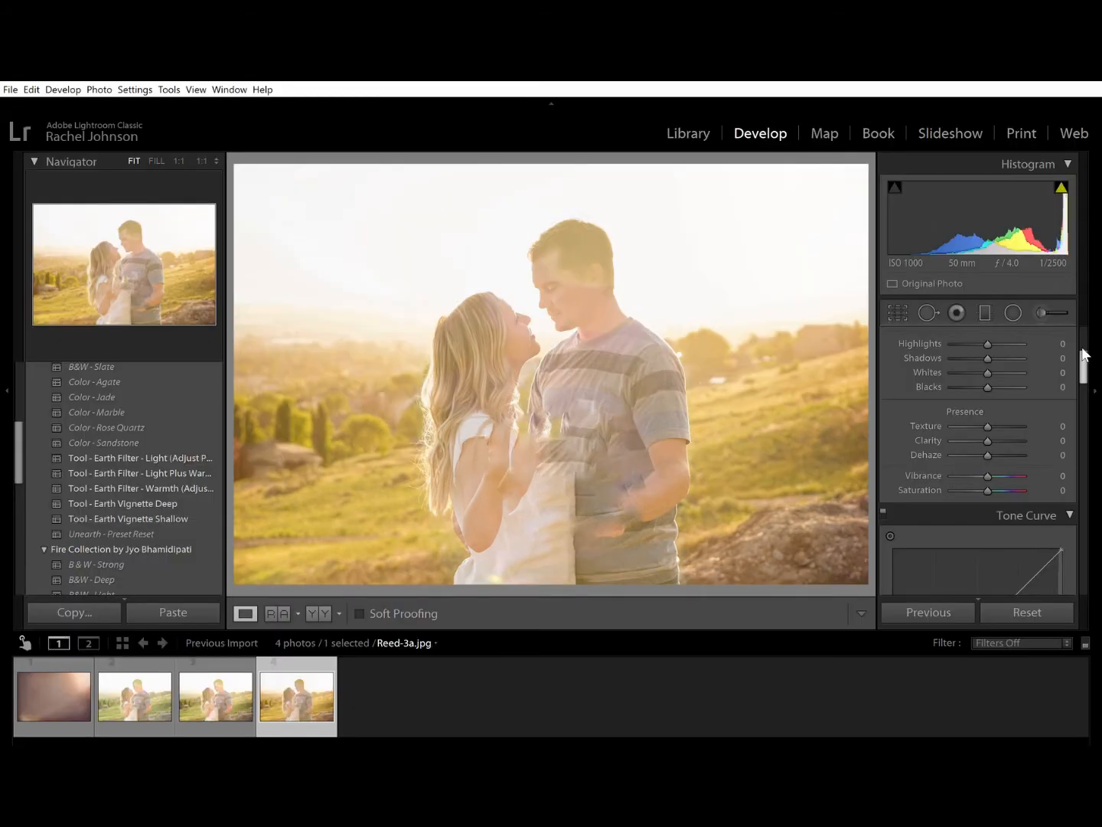
- Add a post-crop vignette with an Amount of -28 to Reed-3a.jpg in Lightroom
left_click_drag(1083, 354, 1097, 565)
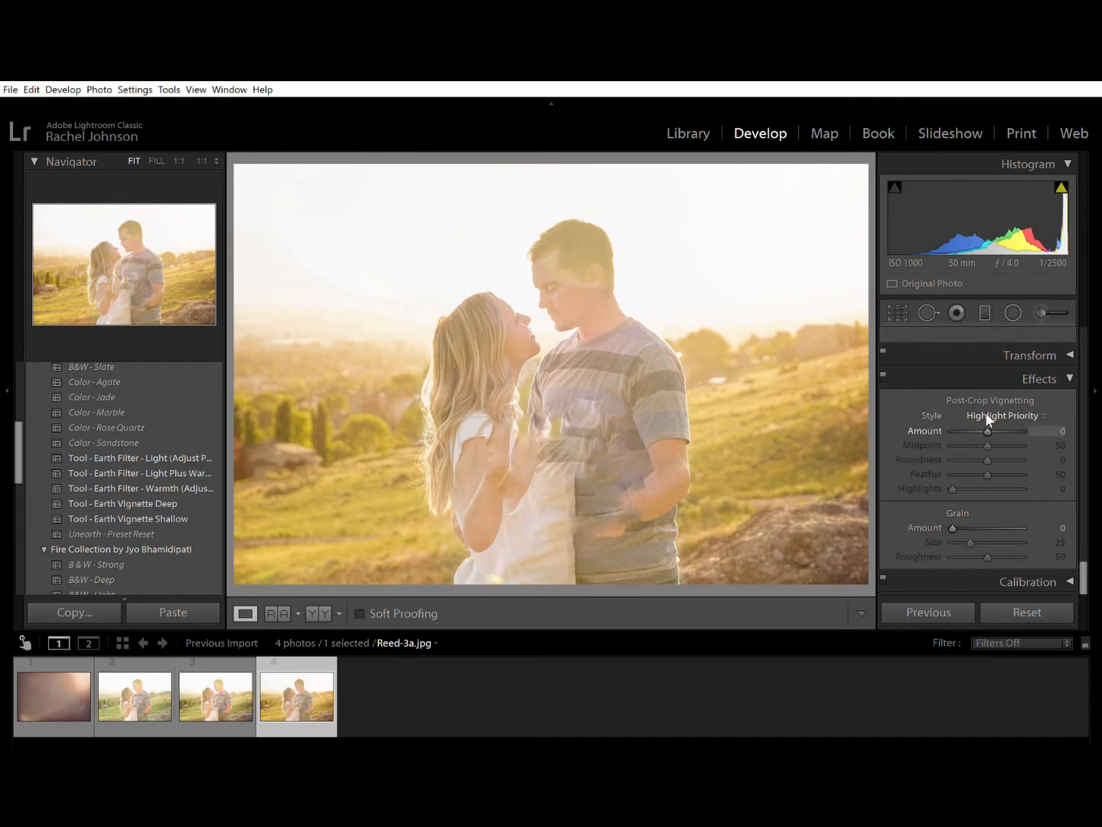
left_click_drag(985, 412, 975, 415)
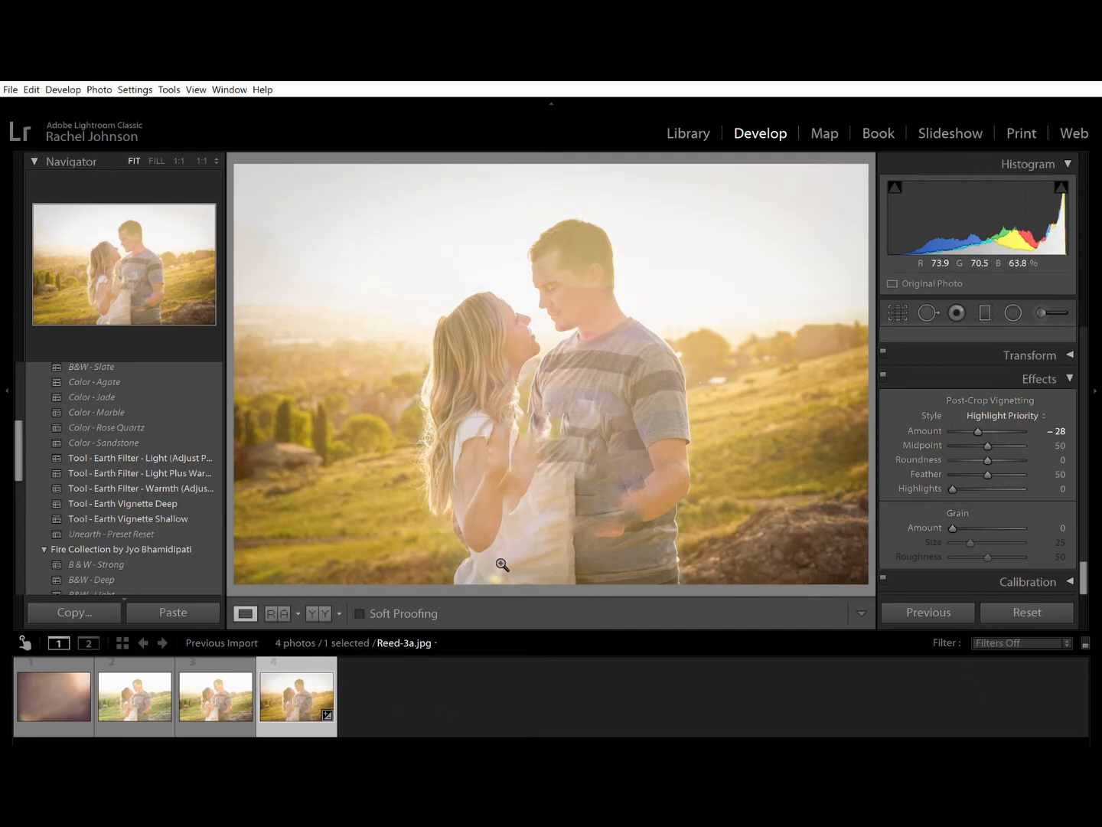
- Compare Reed-3a.jpg before and after the vignette in side-by-side and split views, then return to the single-photo view
left_click(274, 610)
left_click(278, 610)
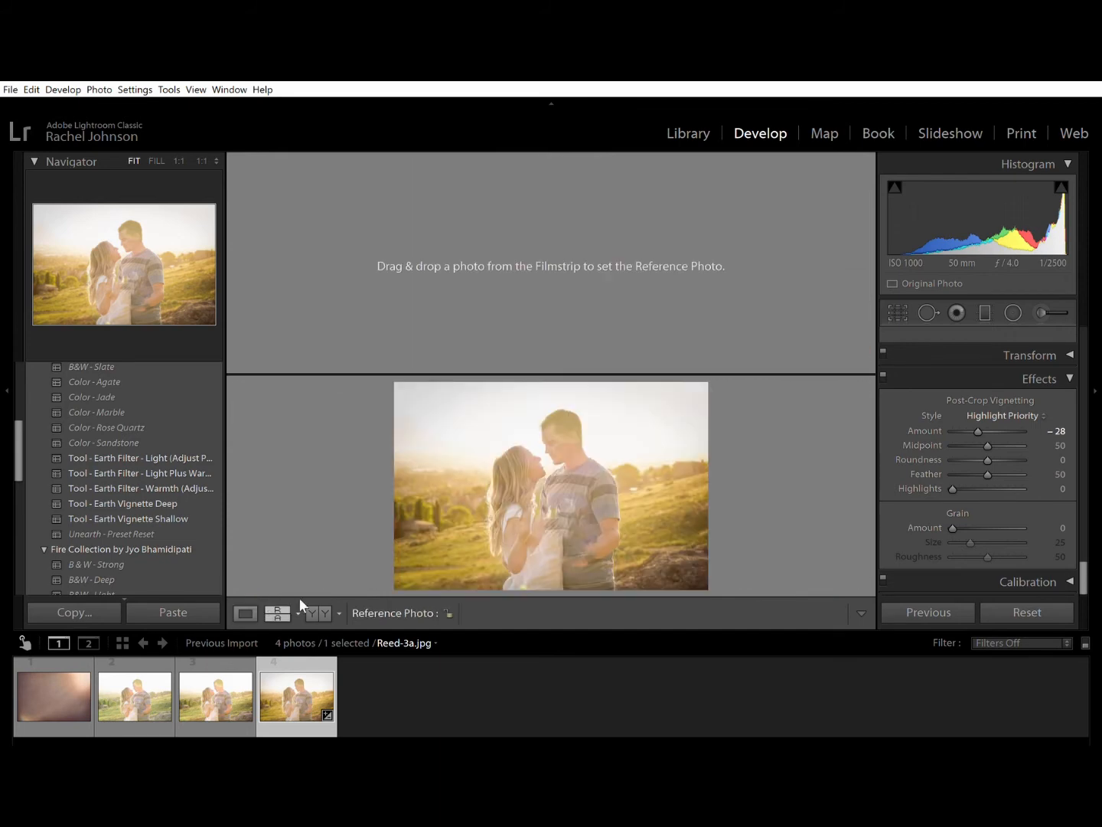
left_click(313, 611)
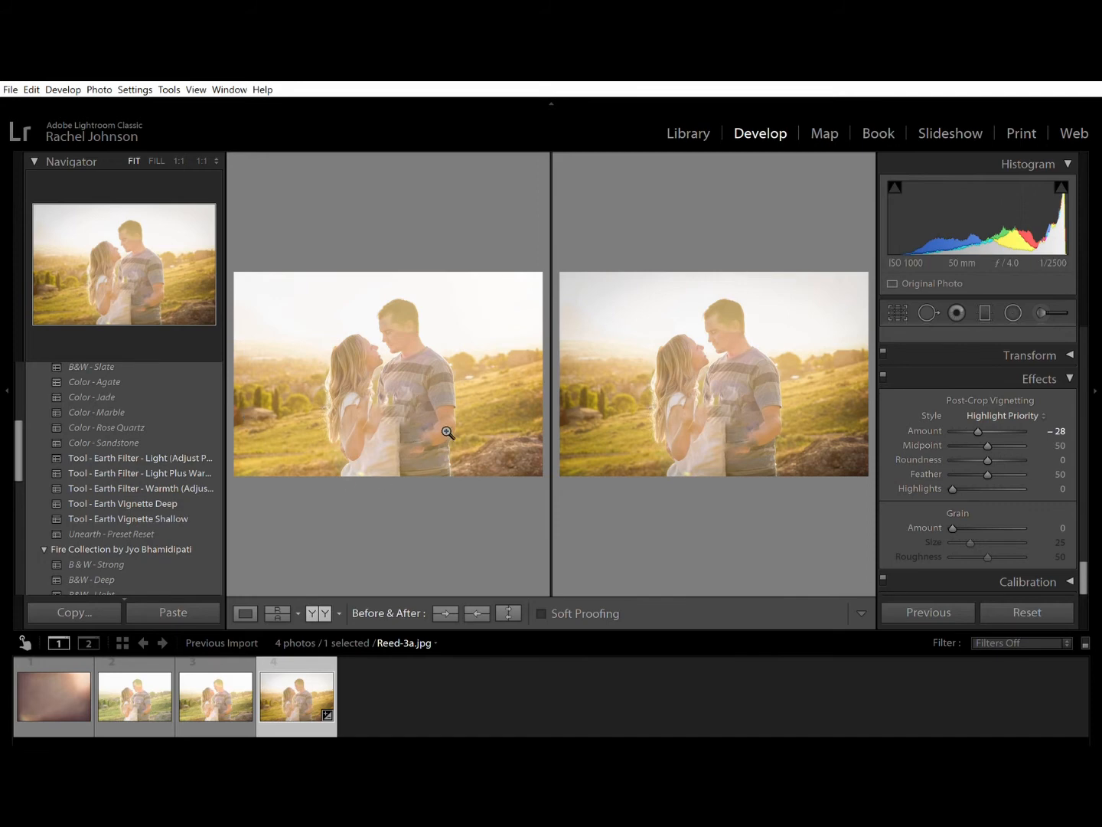
left_click(313, 615)
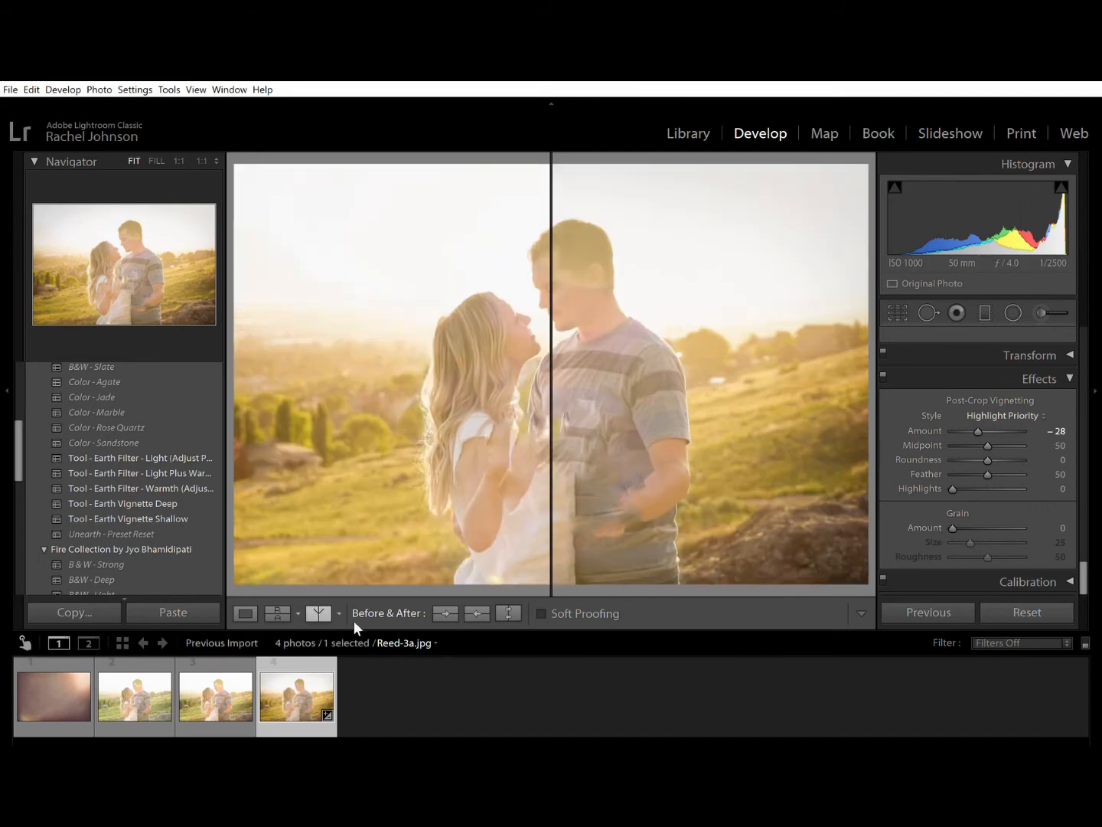
left_click(318, 606)
left_click(319, 606)
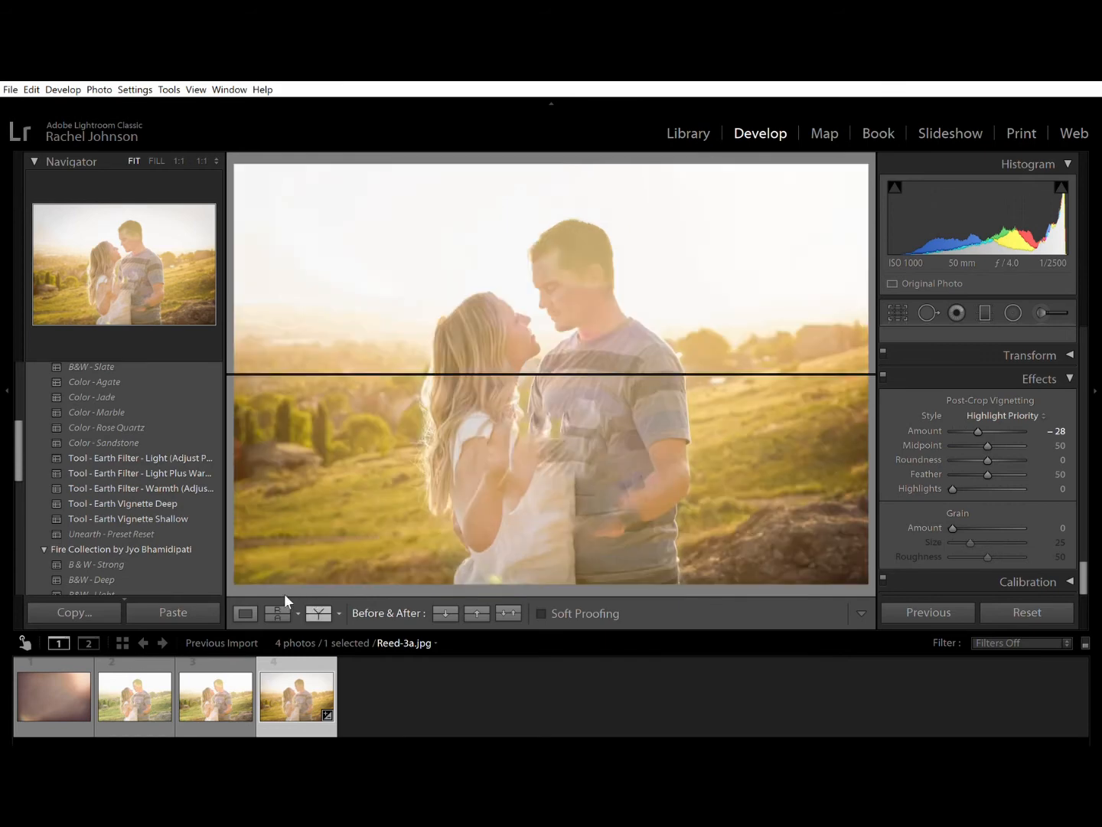
left_click(277, 606)
left_click(277, 609)
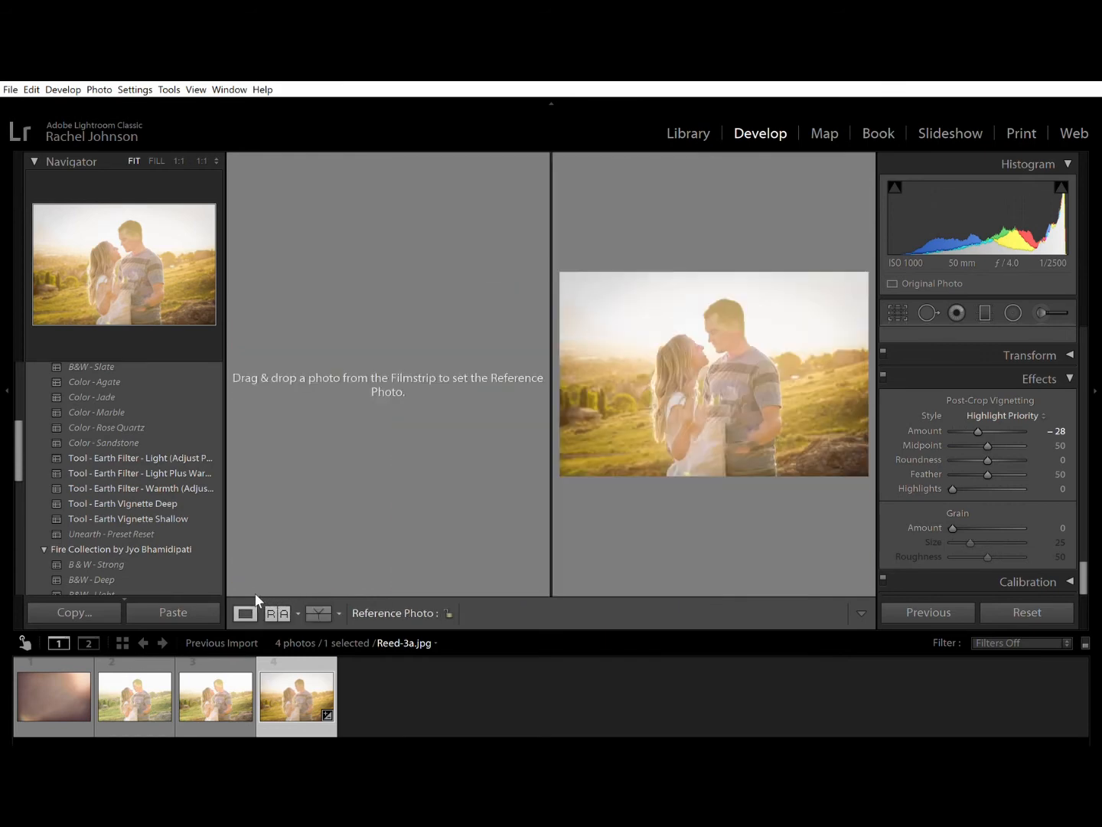
left_click(245, 613)
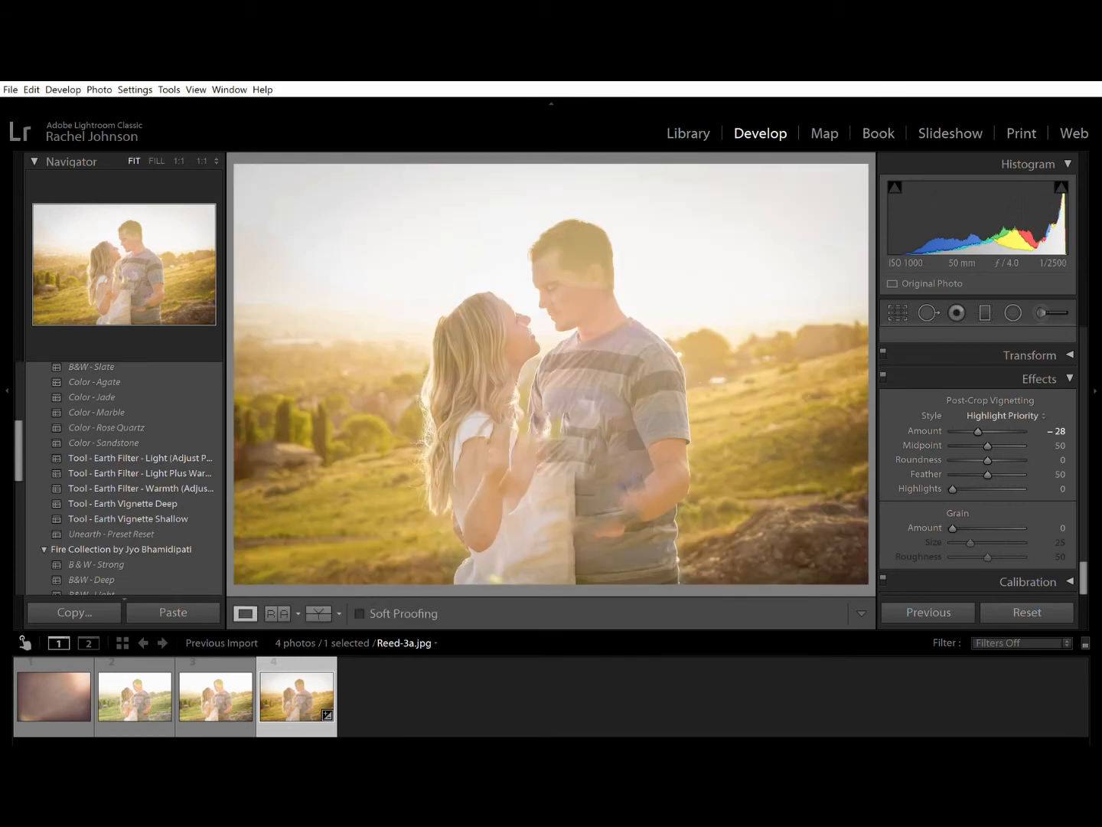
- Activate the Adjustment Brush, reset all its effect sliders to 0 and set the edit pins to Never show
left_click(1039, 299)
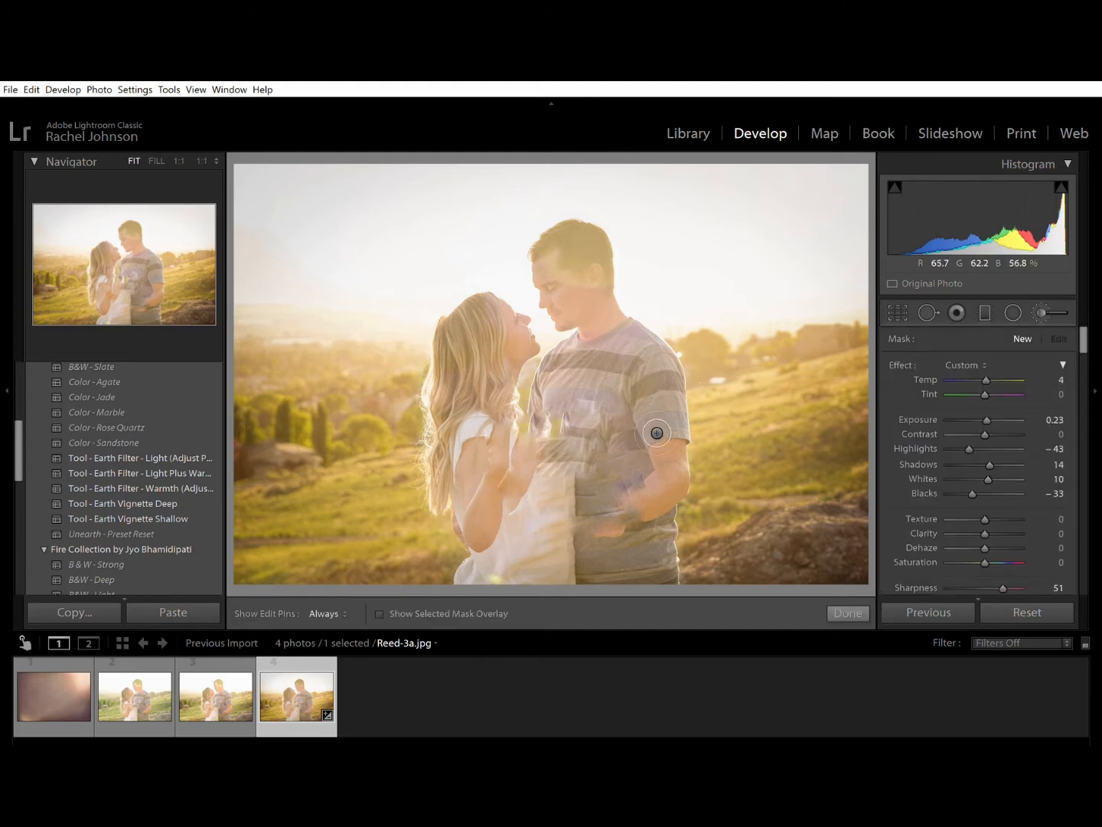
double_click(919, 363)
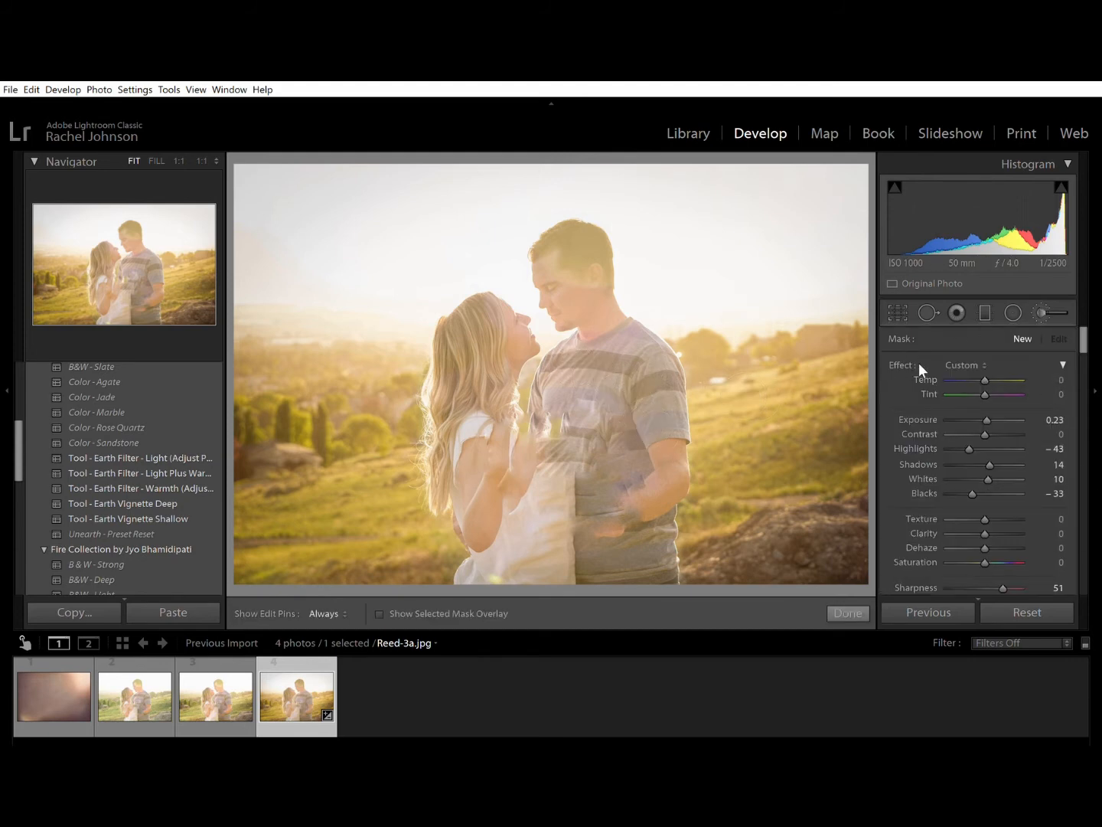
double_click(912, 417)
double_click(917, 447)
double_click(920, 462)
double_click(922, 492)
double_click(924, 585)
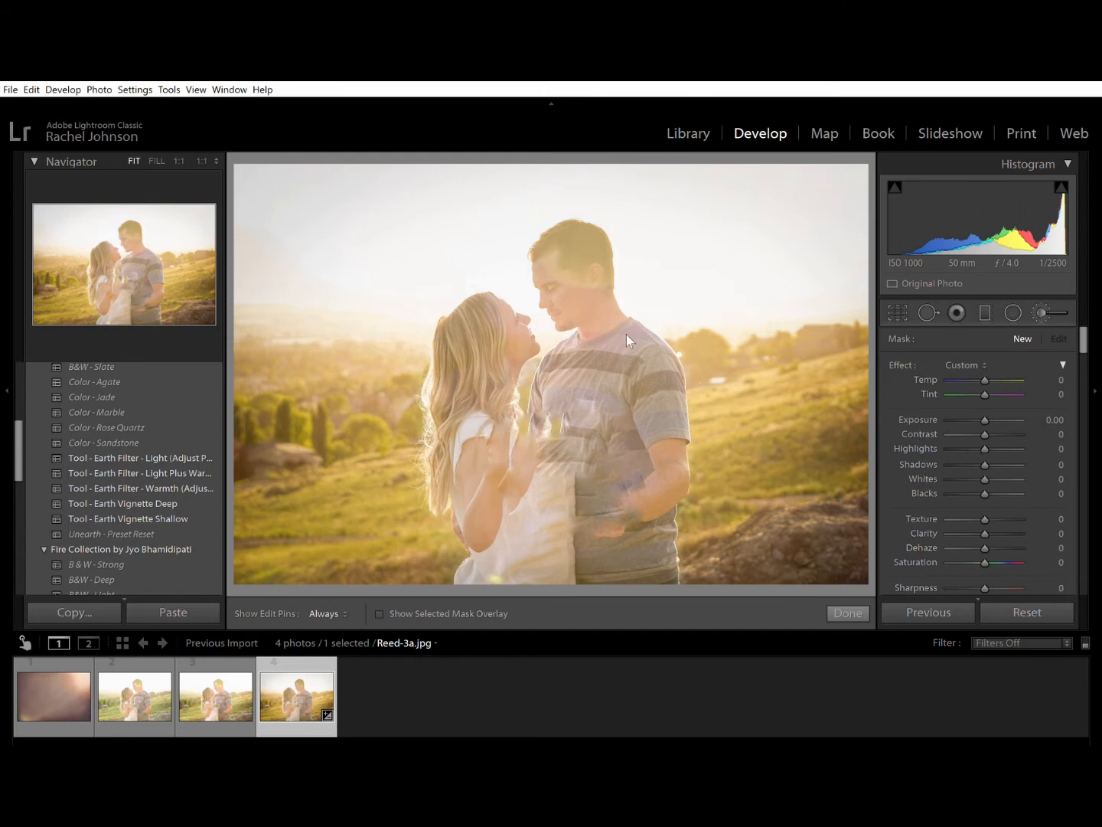
key("h")
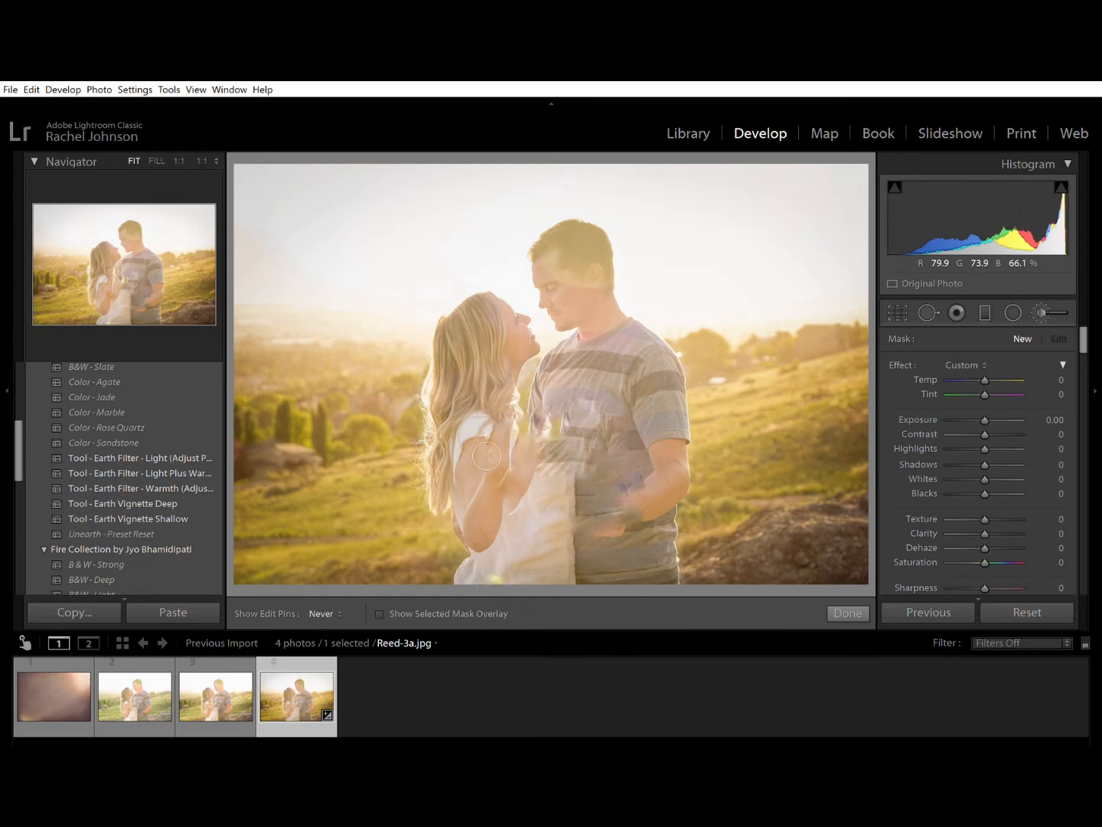
- Paint an Adjustment Brush mask starting at the man's forehead and set its Whites to 17 and Blacks to -27
left_click(551, 258)
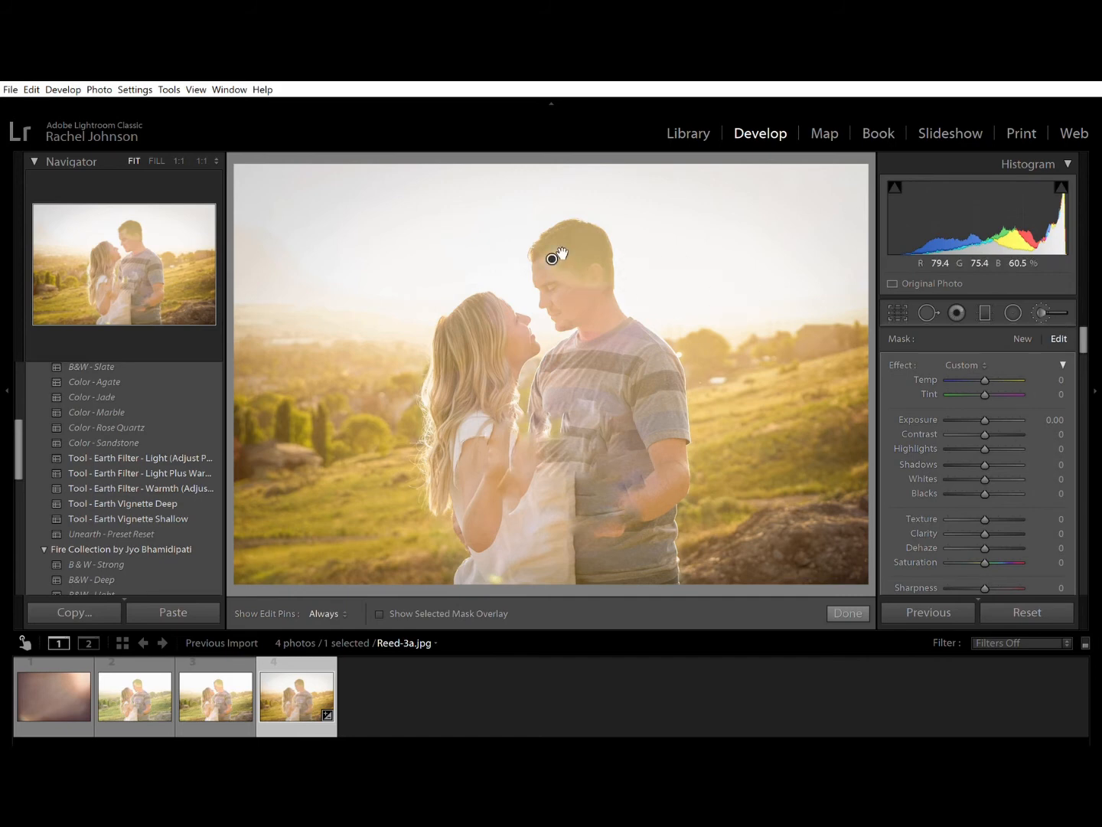
mouse_move(553, 259)
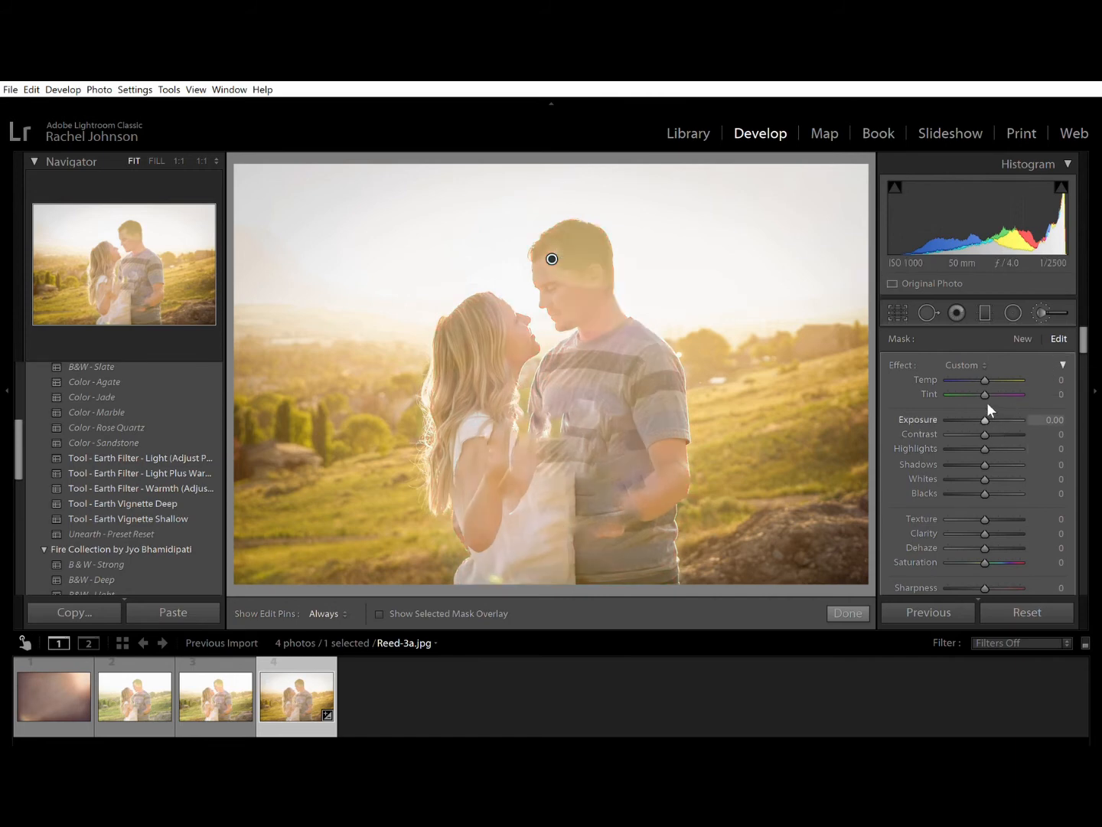
mouse_move(988, 403)
left_mouse_down()
mouse_move(1003, 406)
mouse_move(951, 411)
mouse_move(983, 407)
left_mouse_up()
double_click(929, 410)
double_click(938, 410)
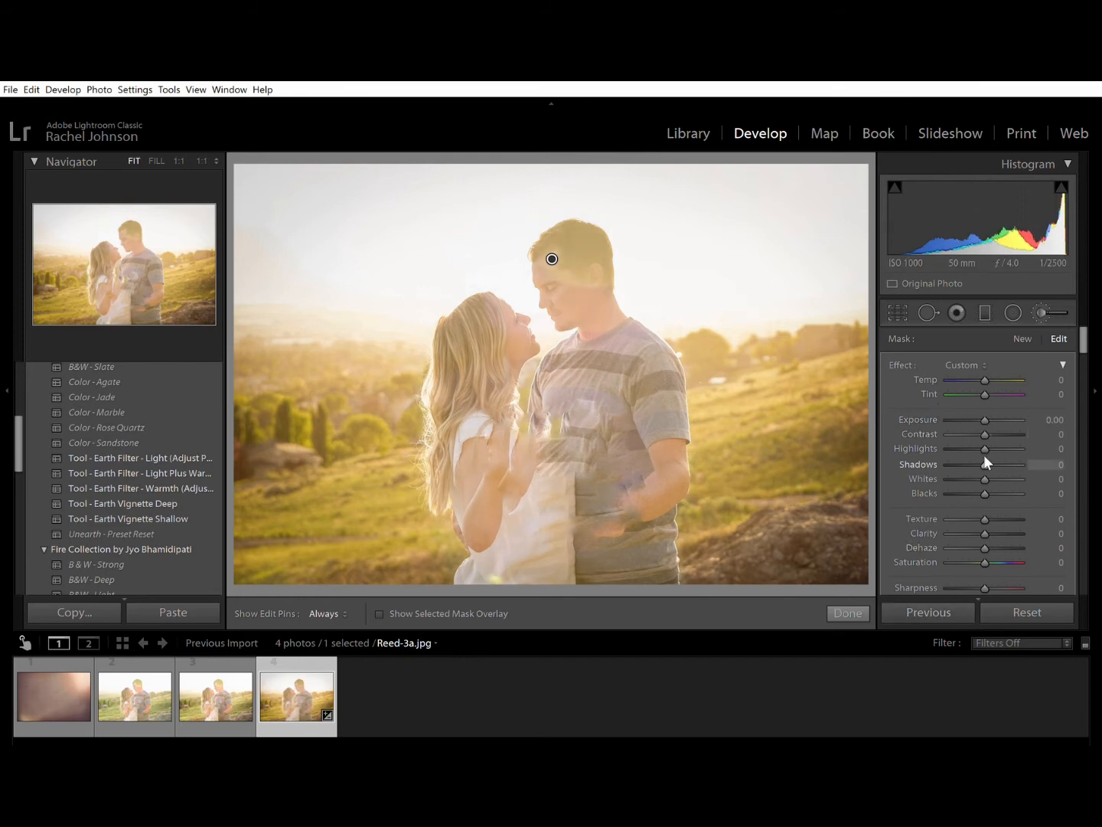
left_click_drag(984, 465, 974, 481)
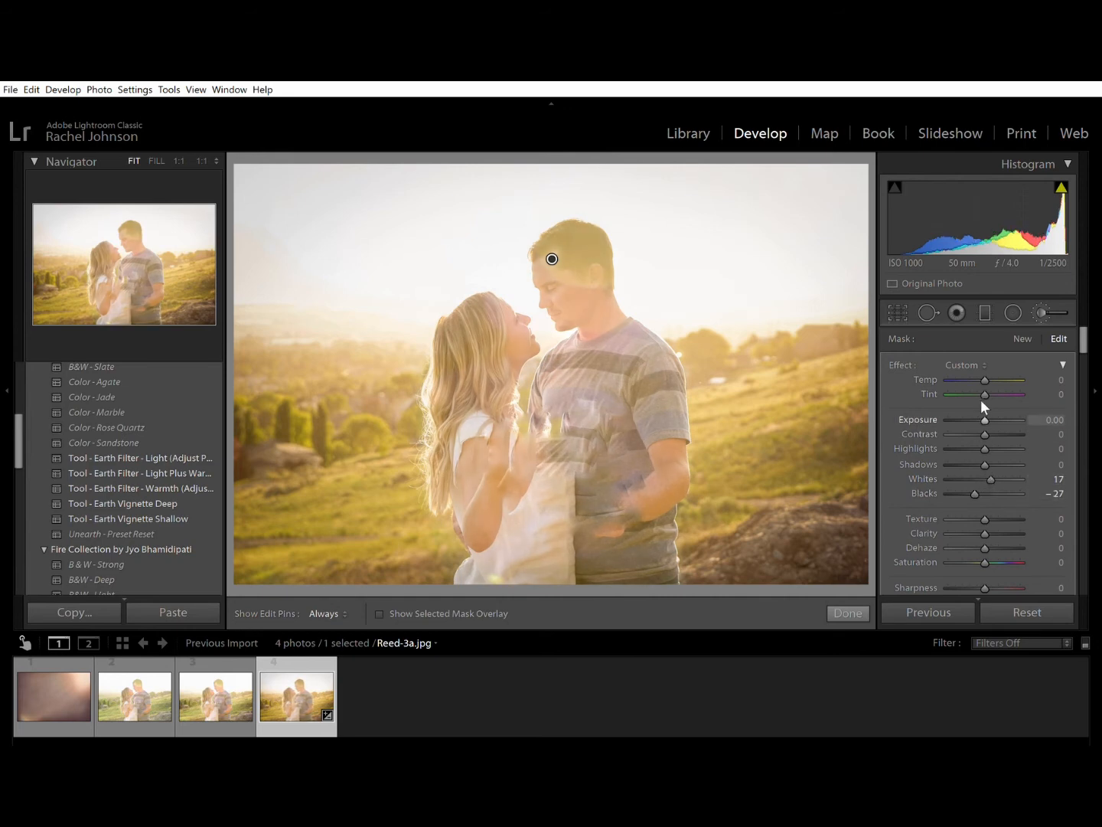
- Set the brush mask's Exposure to 0.11 and Highlights to -15, adjust its Saturation, and finish the brush edit
left_click_drag(983, 401, 985, 406)
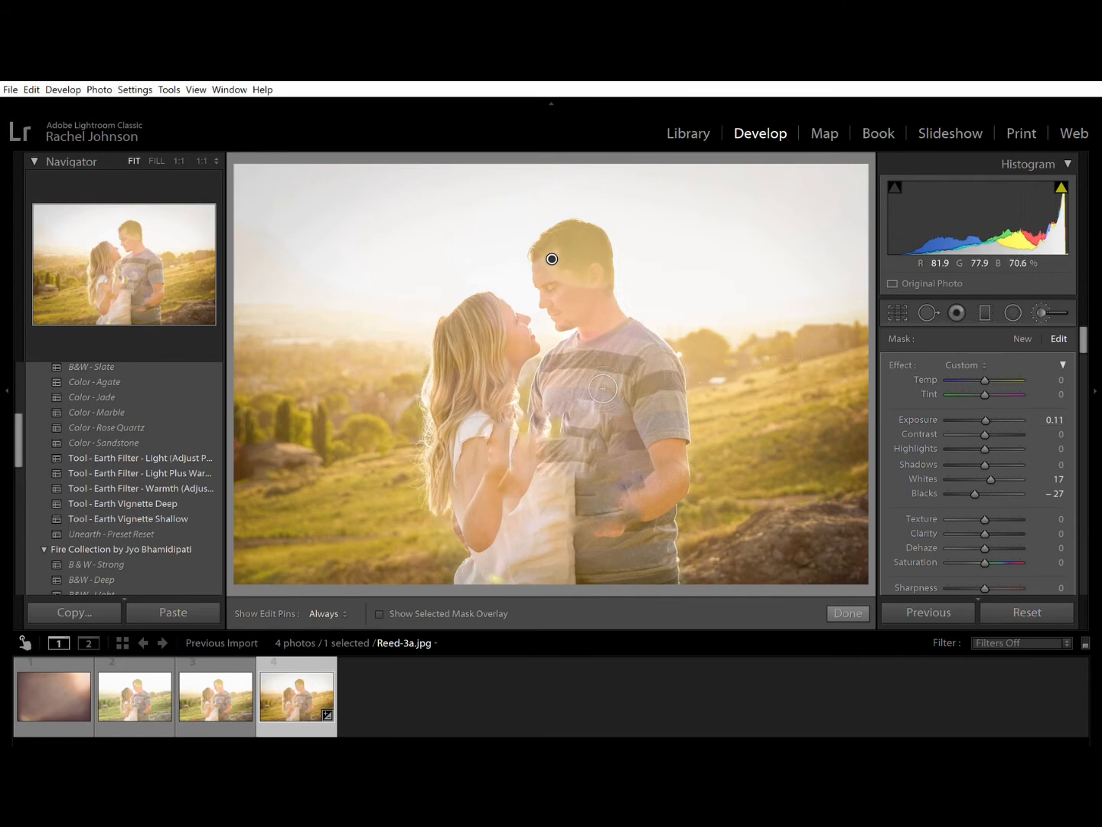
left_click(978, 434)
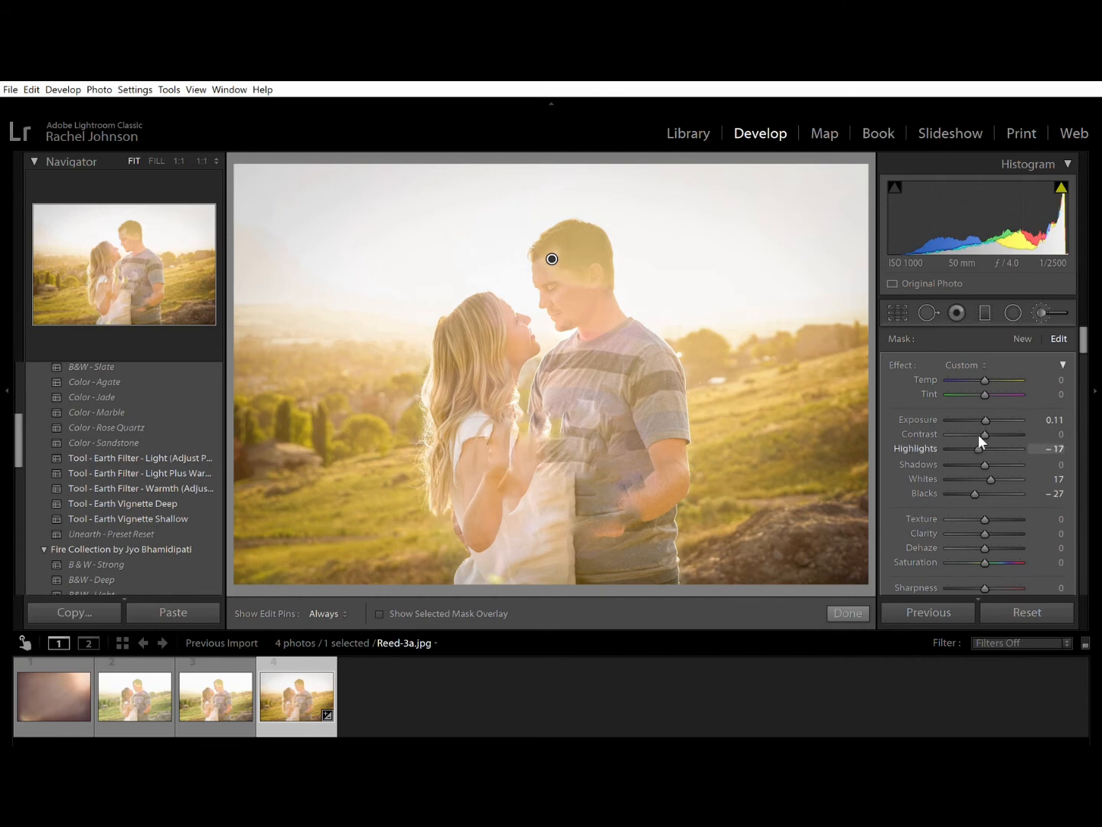
left_click_drag(978, 435, 979, 435)
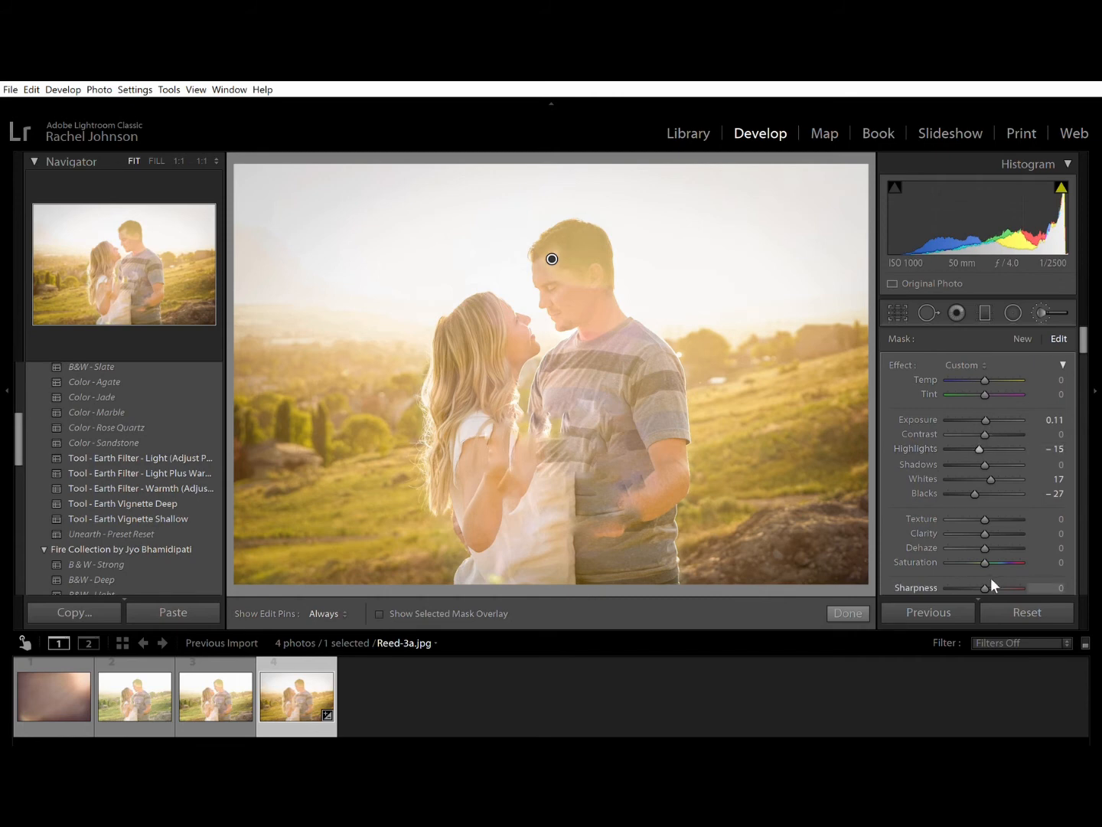
left_click_drag(986, 570, 1001, 573)
left_click(848, 612)
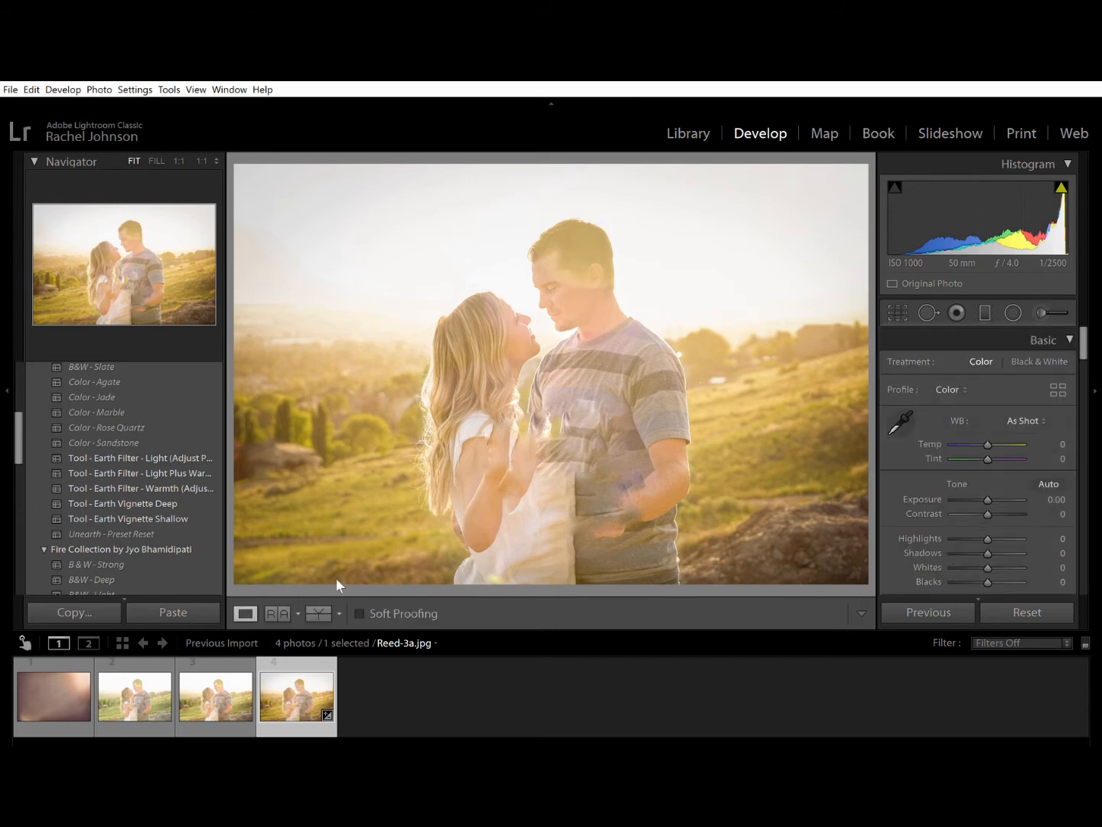
- Compare Reed-3a.jpg before and after the brush edits in split and side-by-side views, then return to the single-photo view
left_click(313, 610)
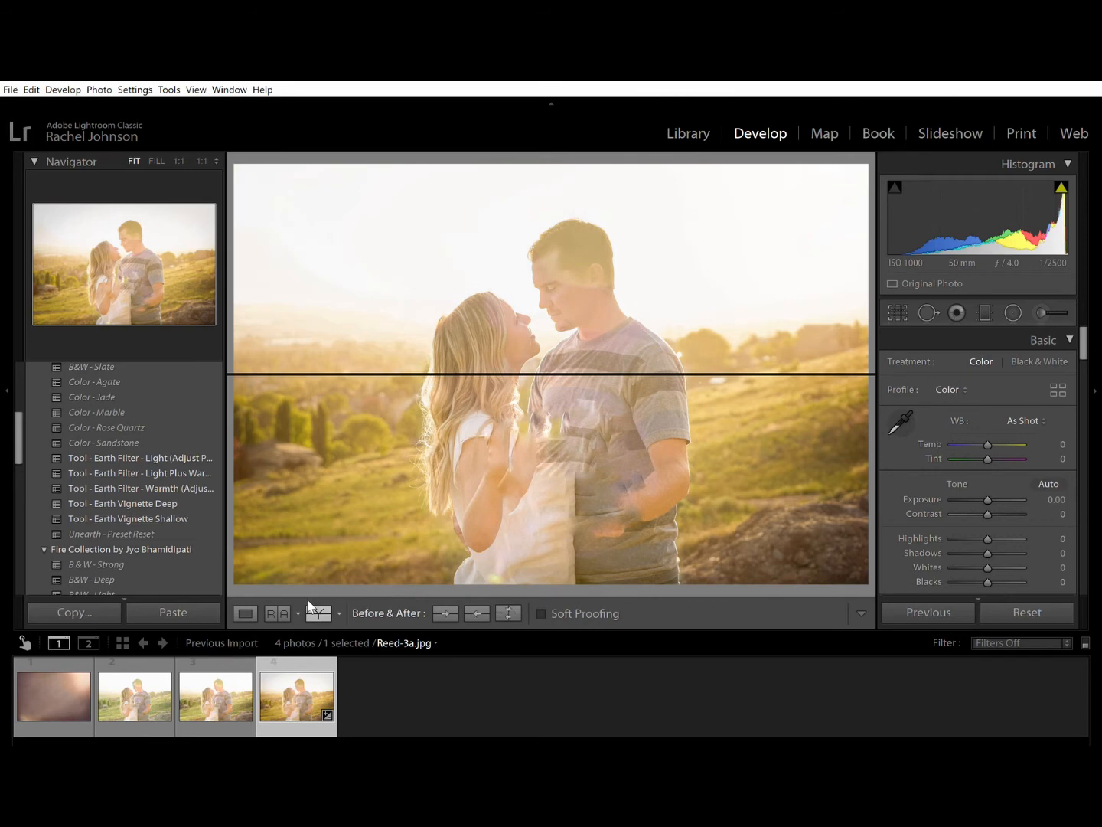
left_click(311, 608)
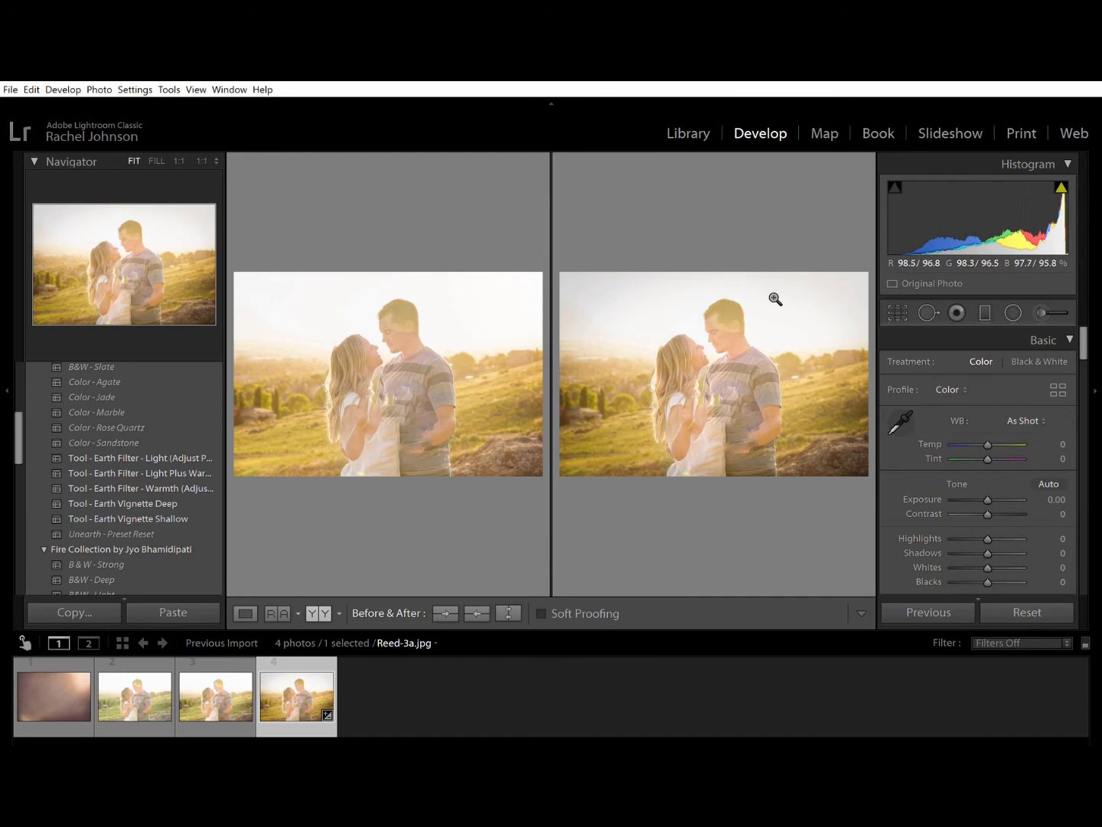
left_click(246, 606)
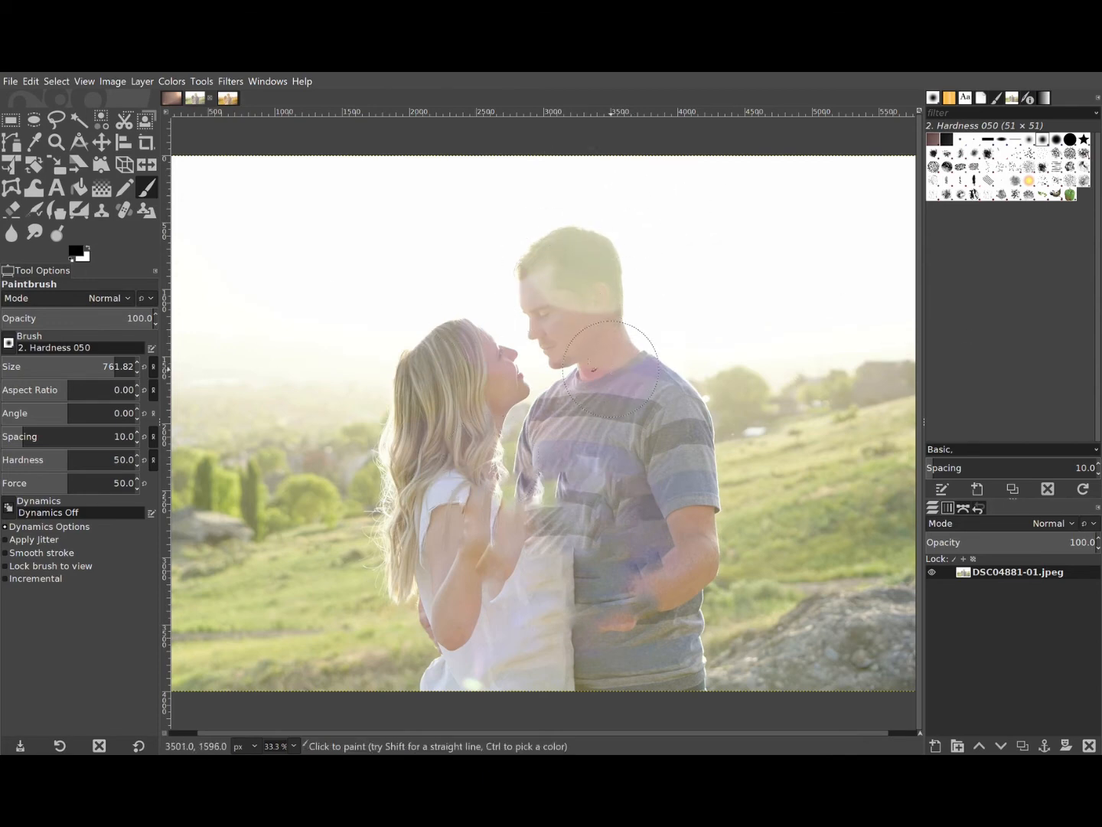
- In GIMP, burn the midtones of the background landscape in DSC04881-01.jpeg using the Dodge/Burn tool at opacity 76.7
left_click(57, 233)
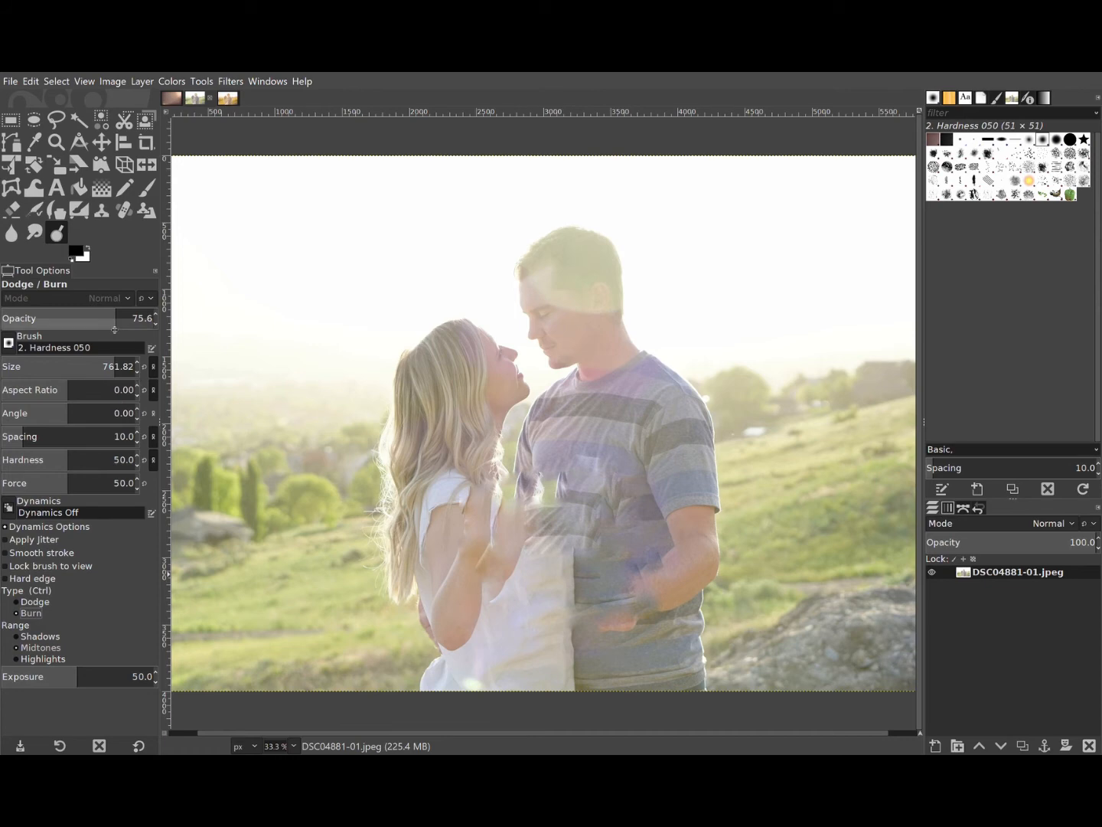
mouse_move(119, 317)
left_mouse_down()
mouse_move(160, 319)
mouse_move(115, 324)
left_mouse_up()
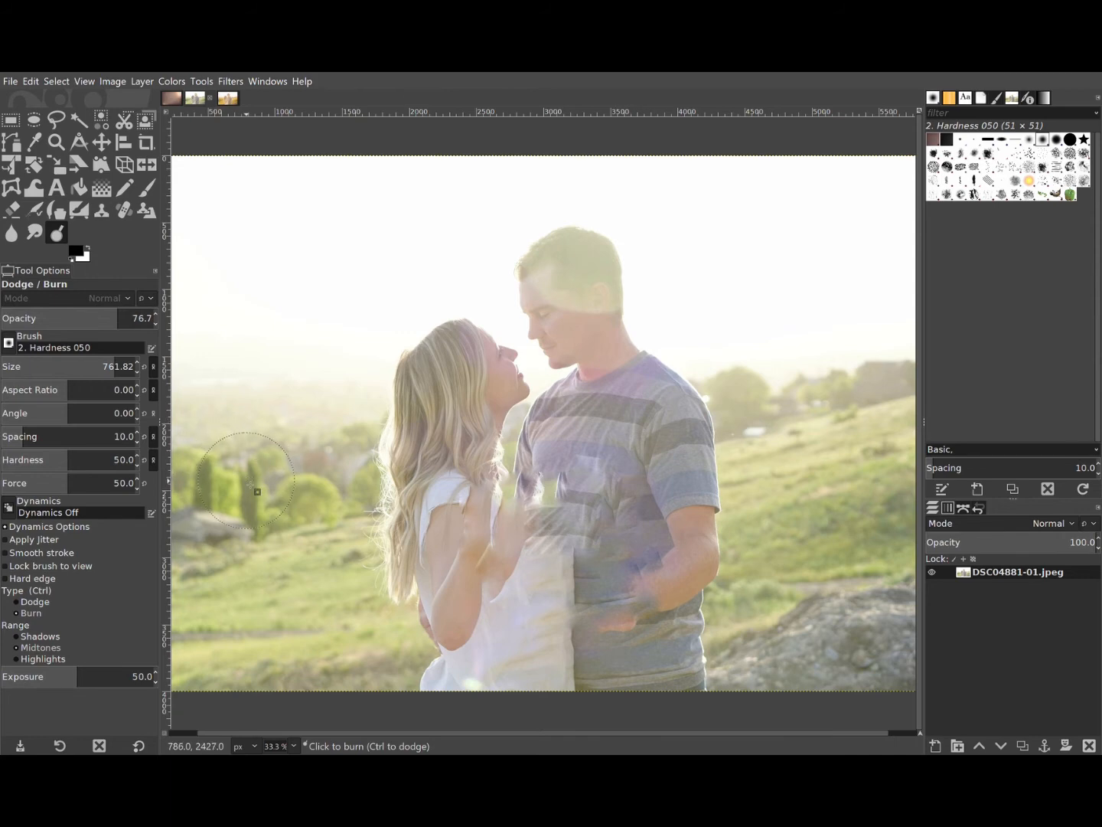
mouse_move(222, 497)
left_mouse_down()
mouse_move(219, 556)
mouse_move(244, 562)
mouse_move(265, 523)
mouse_move(299, 524)
mouse_move(301, 500)
mouse_move(251, 495)
mouse_move(213, 509)
mouse_move(216, 548)
mouse_move(245, 536)
mouse_move(246, 483)
mouse_move(273, 530)
mouse_move(296, 494)
mouse_move(292, 521)
mouse_move(264, 492)
mouse_move(241, 510)
mouse_move(237, 540)
mouse_move(222, 513)
mouse_move(209, 516)
mouse_move(222, 538)
left_mouse_up()
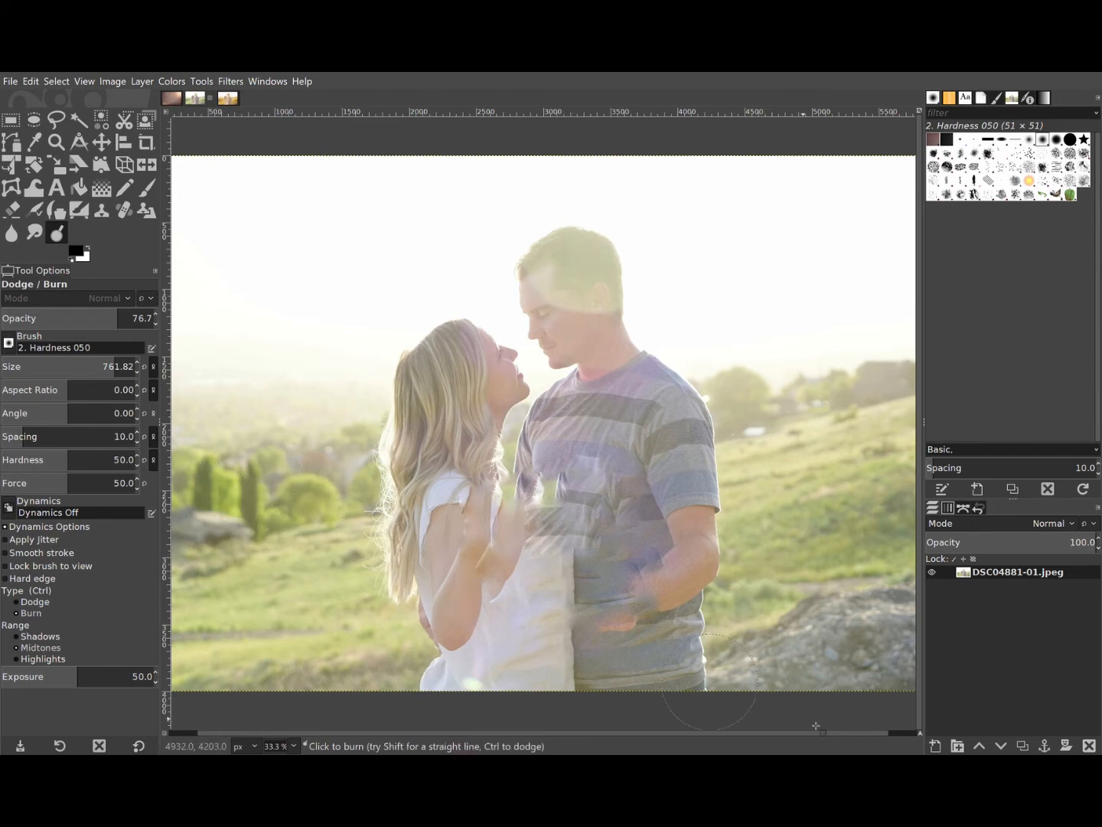
- Compare the base image with the latest burn state in the undo history, ending on the burned version
left_click(978, 508)
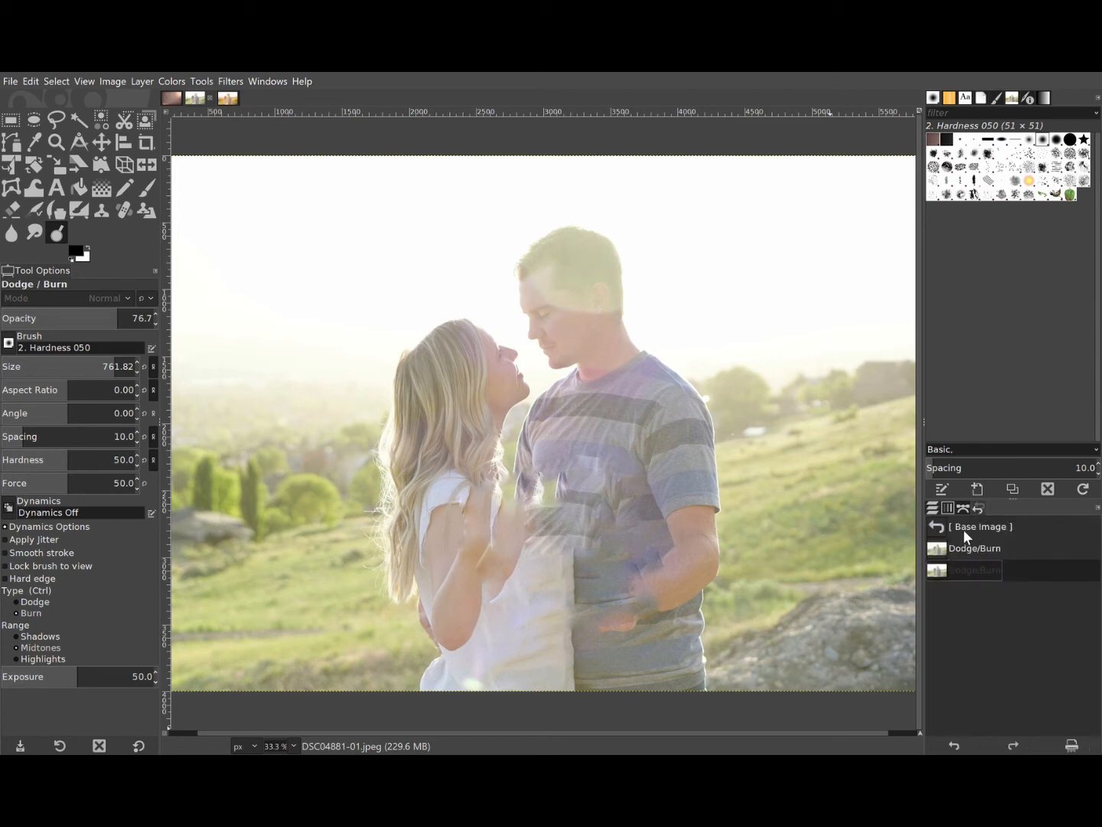
left_click(963, 529)
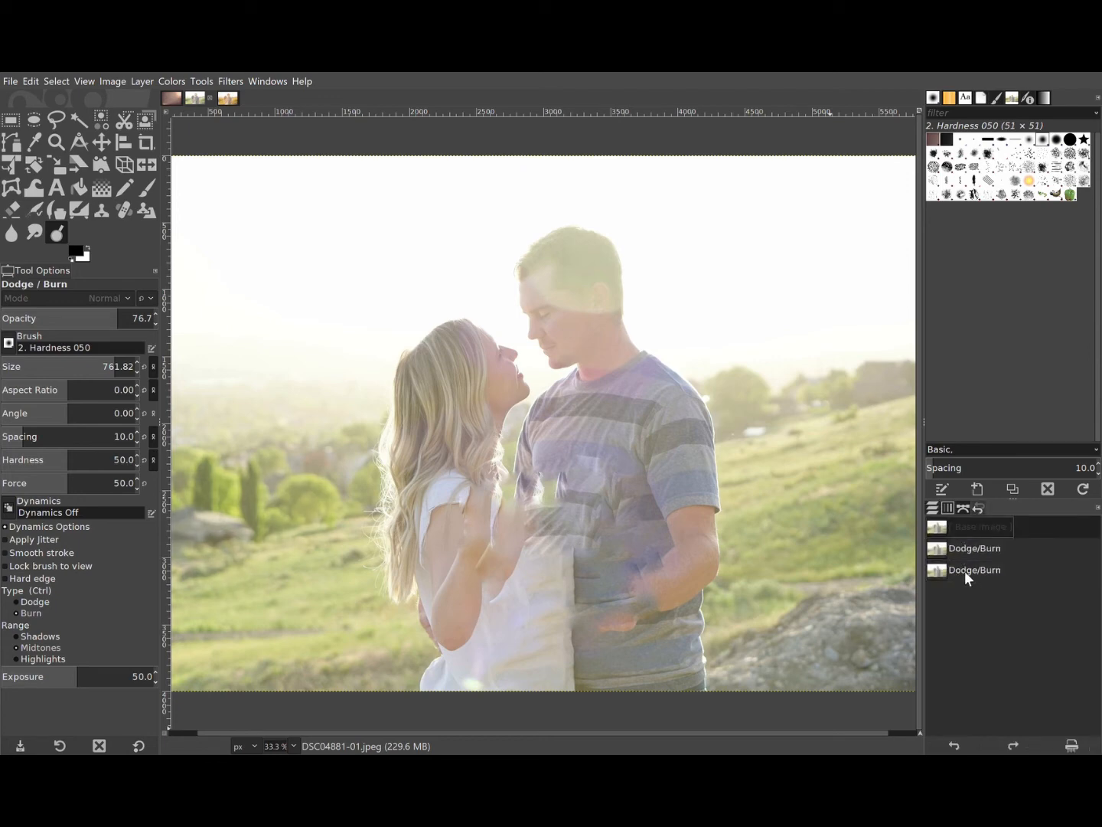
left_click(964, 573)
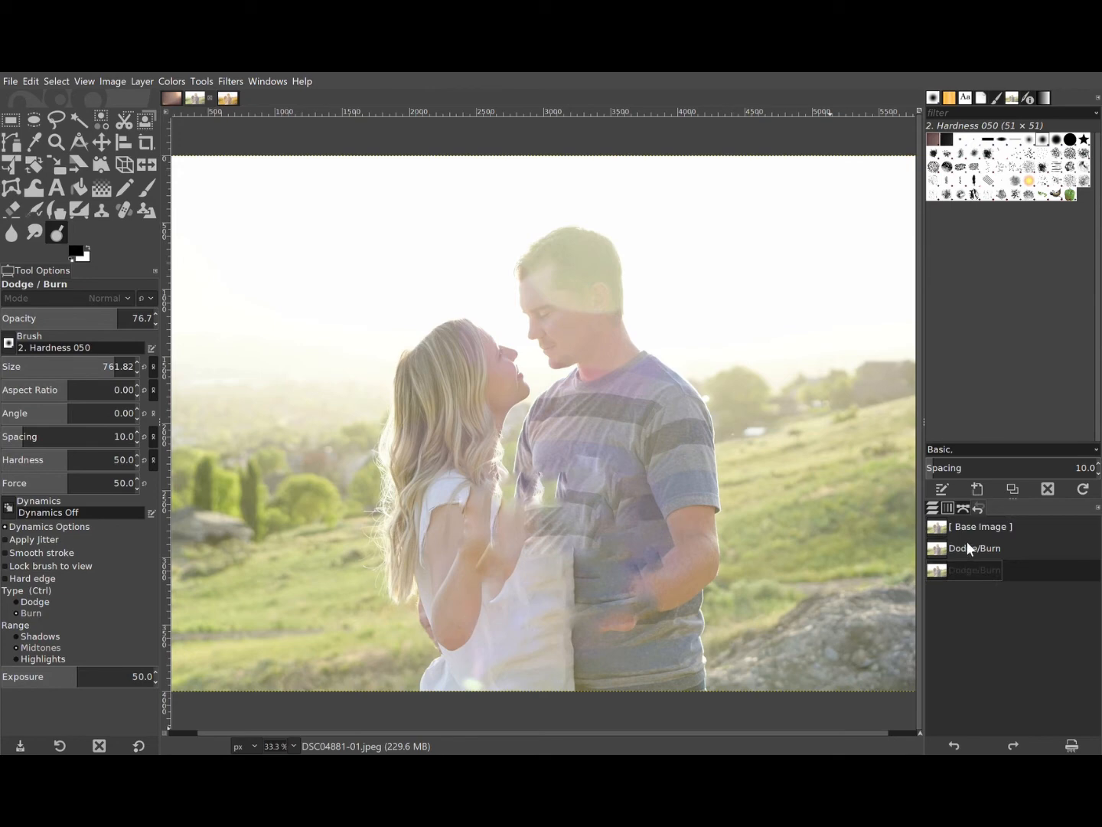
left_click(962, 528)
left_click(963, 573)
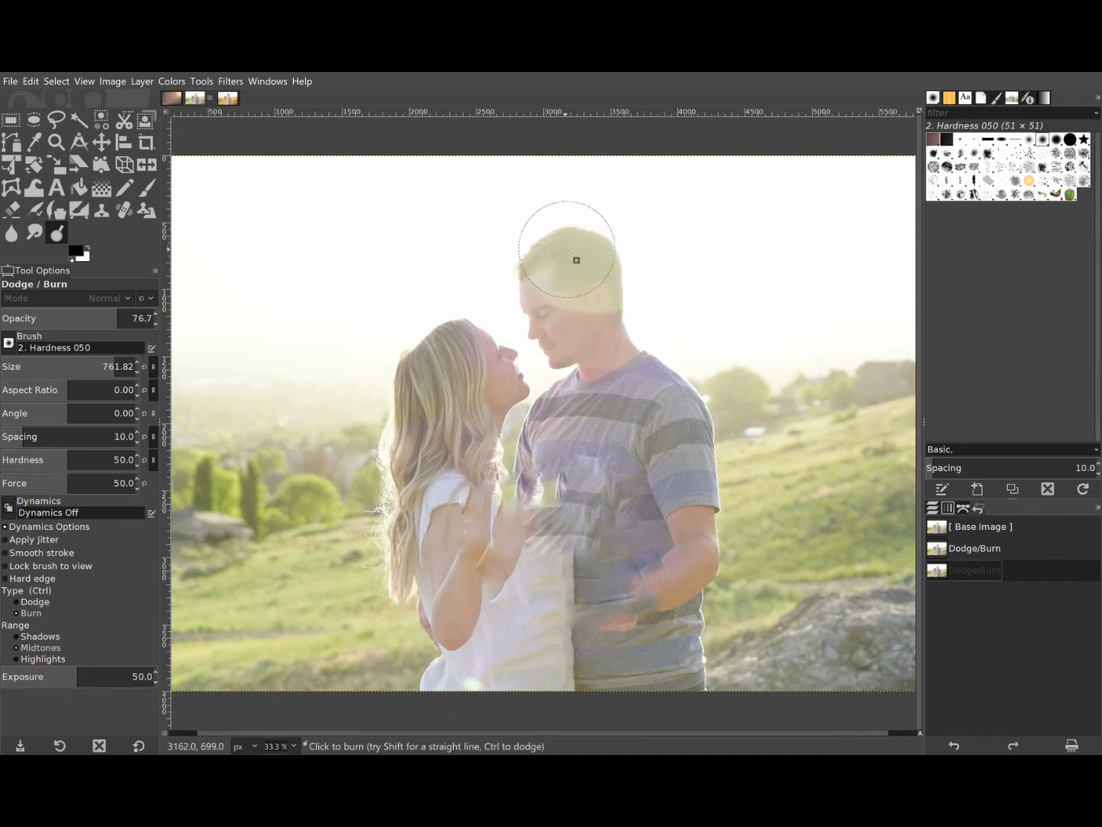
- Try burning the midtones over the man's head and surrounding areas, then revert to the base image in the undo history
mouse_move(567, 250)
left_mouse_down()
mouse_move(611, 288)
mouse_move(528, 257)
mouse_move(540, 240)
left_mouse_up()
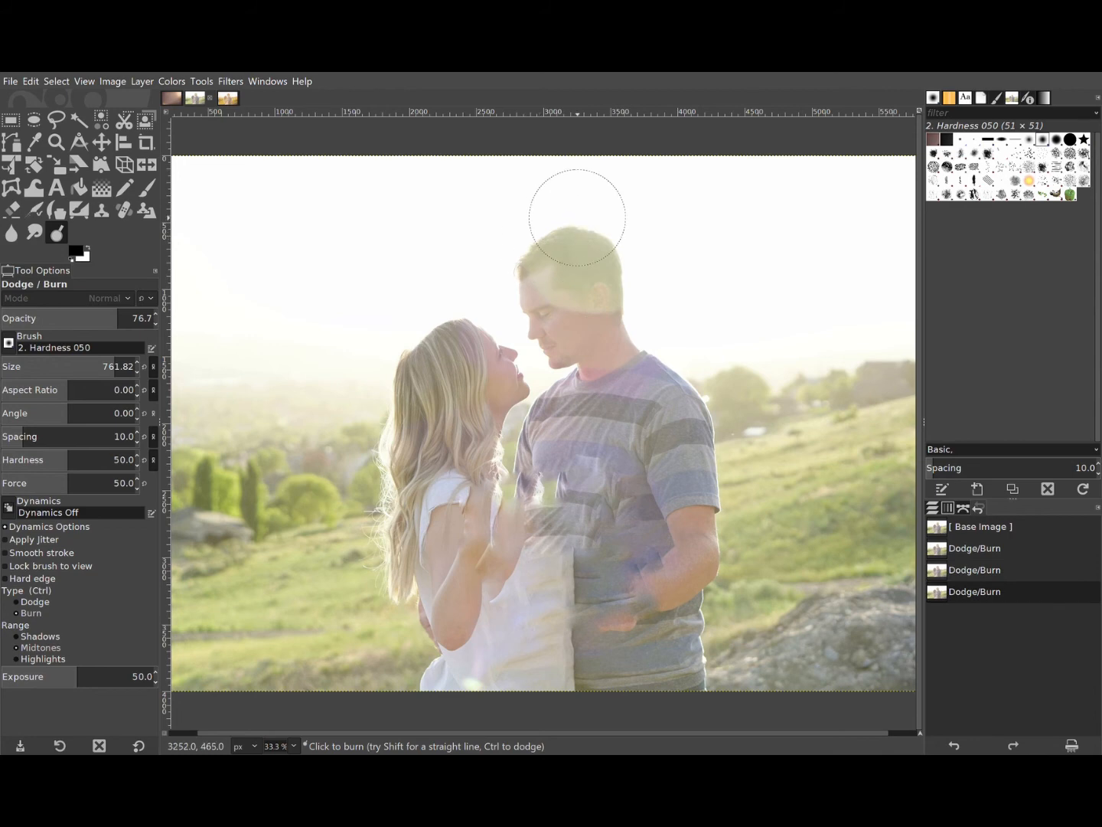
key("ctrl+z")
mouse_move(624, 287)
left_mouse_down()
mouse_move(578, 256)
mouse_move(619, 286)
mouse_move(631, 278)
mouse_move(568, 238)
mouse_move(647, 286)
left_mouse_up()
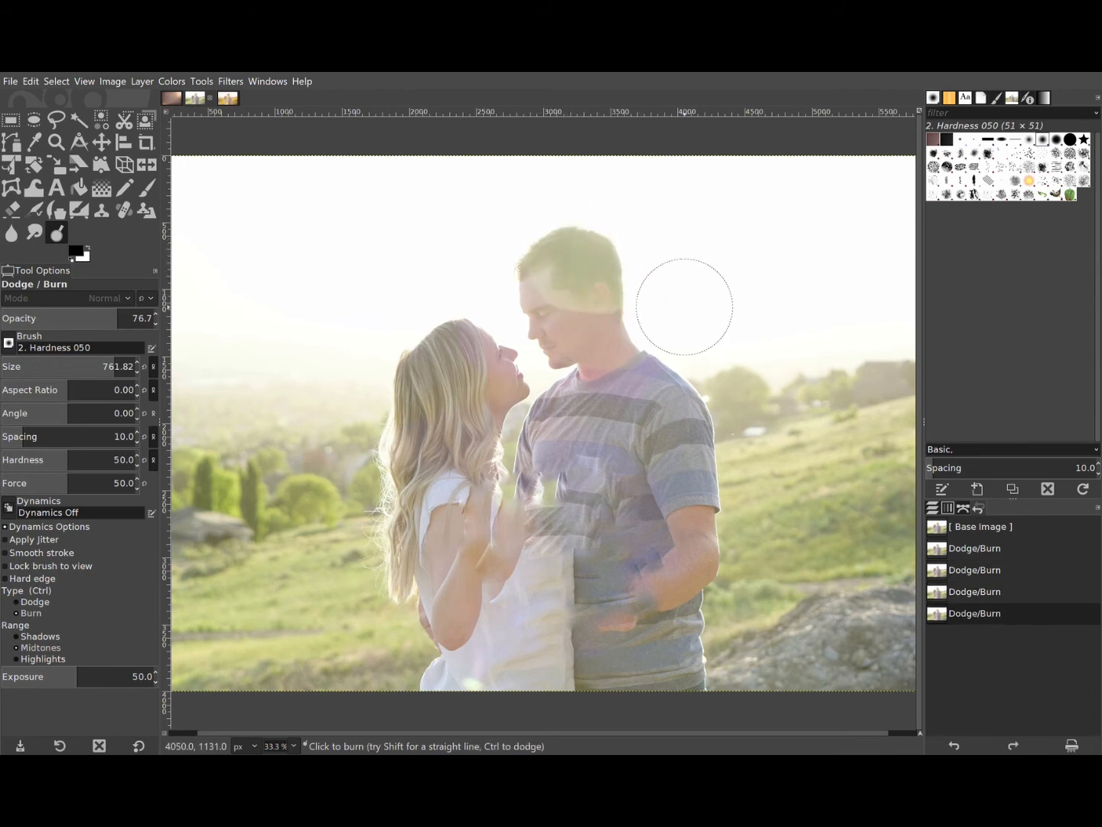
mouse_move(562, 295)
left_mouse_down()
mouse_move(543, 275)
mouse_move(571, 294)
mouse_move(606, 281)
left_mouse_up()
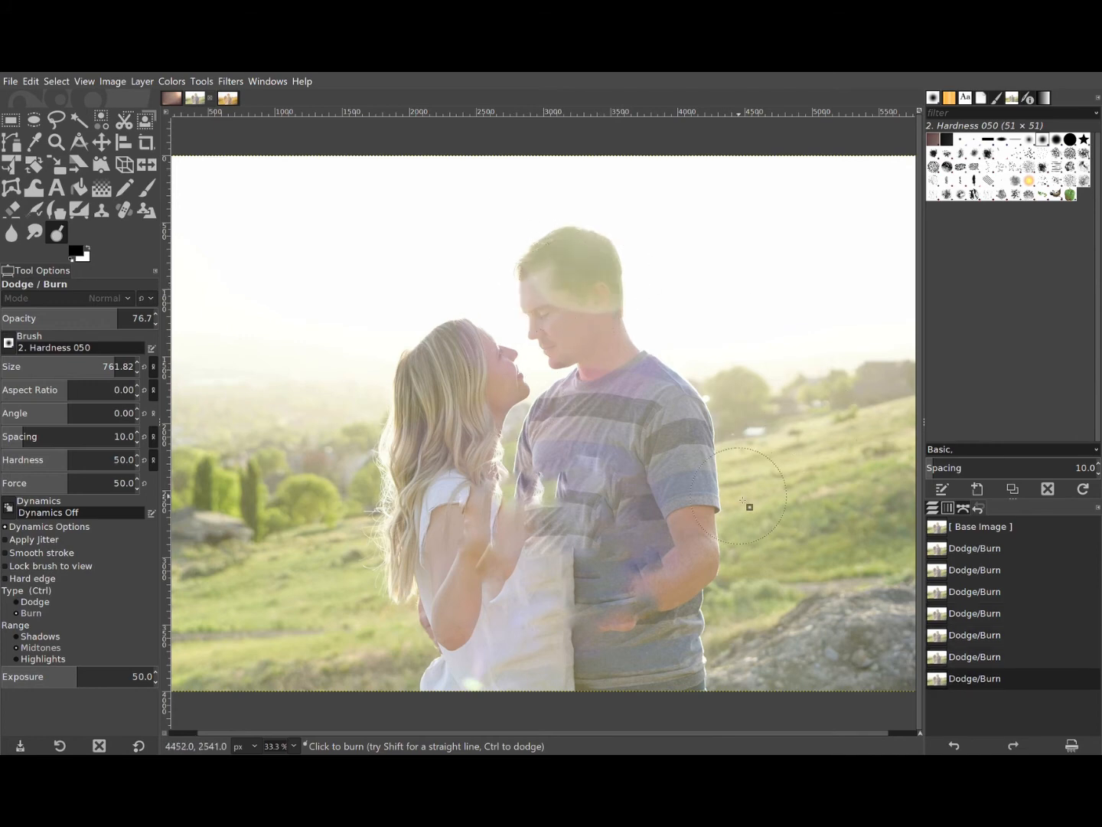
key("ctrl")
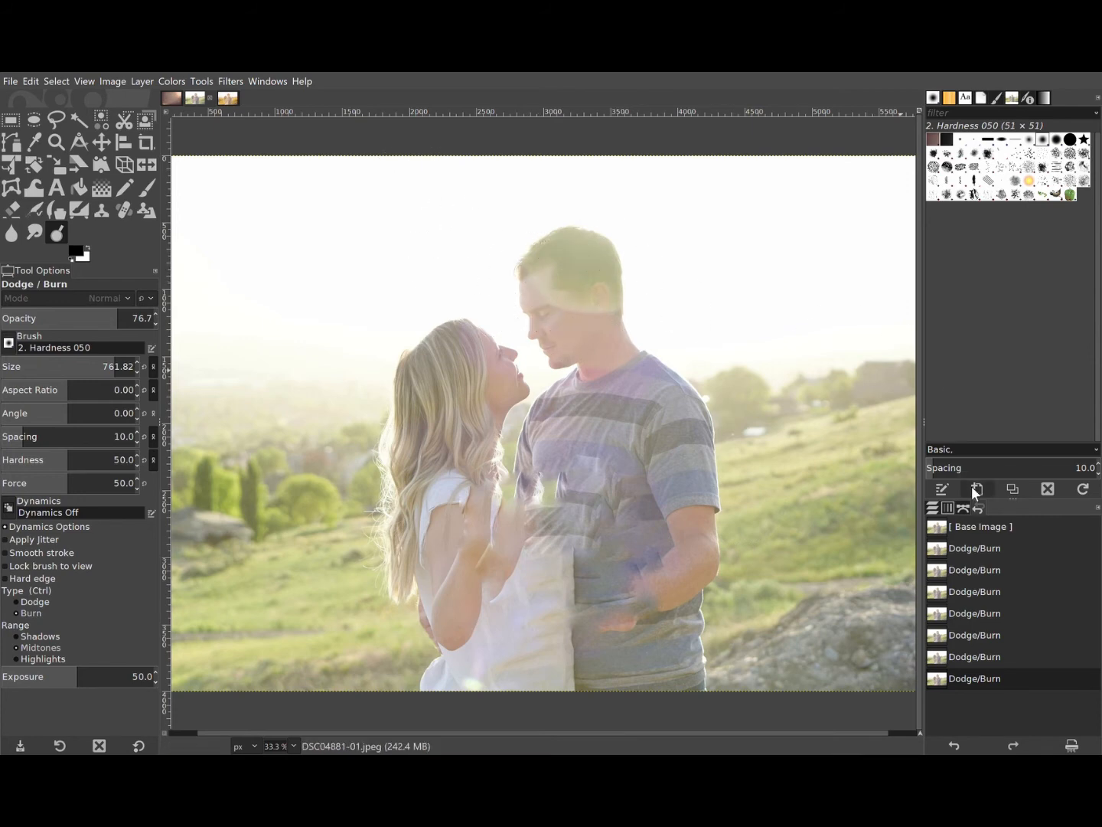
left_click(973, 528)
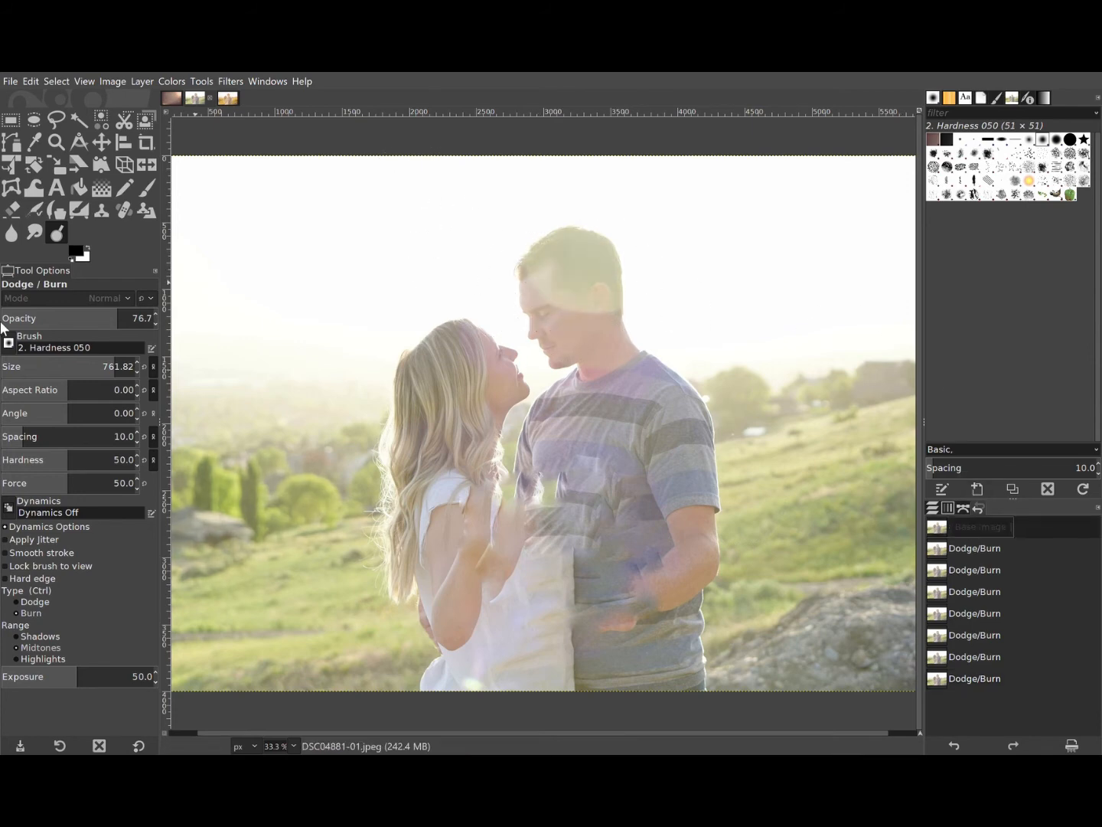
- Set the burn range to Highlights, burn the man's head and the sky beside it, then undo the sky stroke
left_click(47, 658)
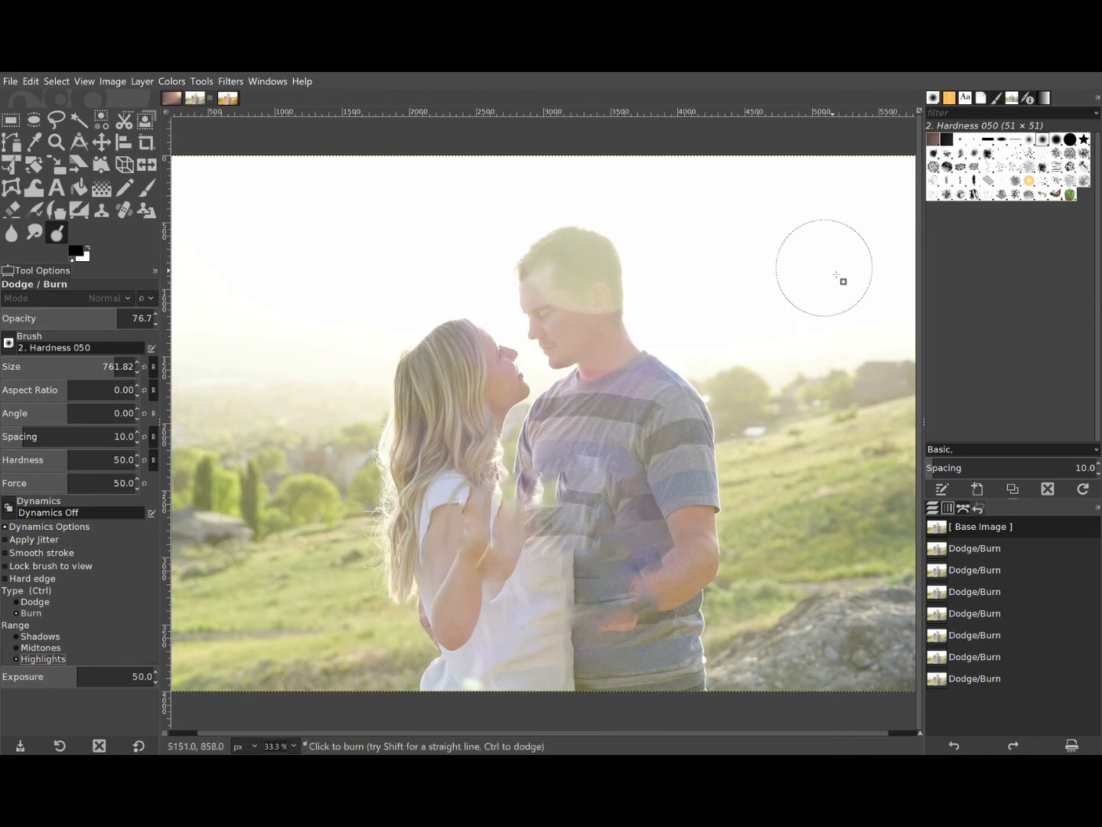
mouse_move(576, 270)
left_mouse_down()
mouse_move(563, 265)
mouse_move(592, 289)
mouse_move(589, 271)
mouse_move(562, 275)
mouse_move(584, 298)
mouse_move(601, 296)
mouse_move(578, 278)
mouse_move(597, 274)
left_mouse_up()
mouse_move(770, 275)
left_mouse_down()
mouse_move(666, 259)
mouse_move(740, 261)
mouse_move(756, 321)
mouse_move(732, 261)
mouse_move(819, 250)
mouse_move(819, 316)
mouse_move(686, 275)
mouse_move(779, 244)
mouse_move(796, 261)
left_mouse_up()
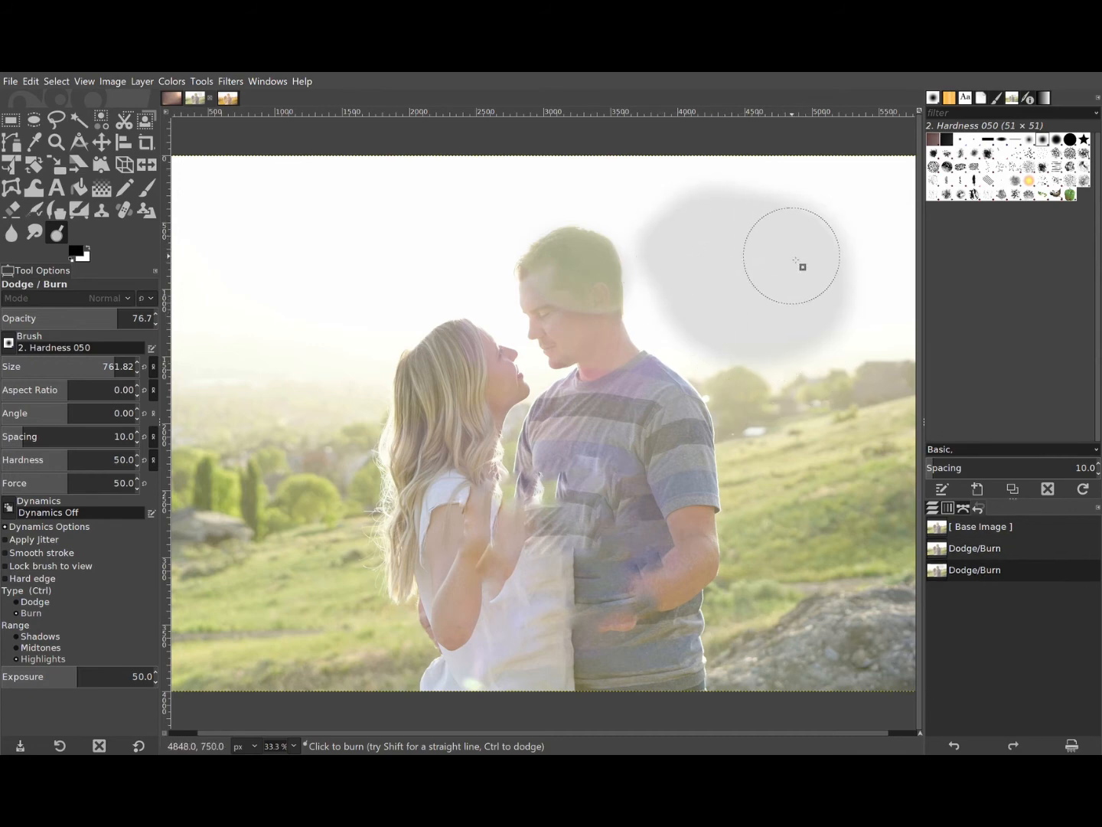
key("ctrl+z")
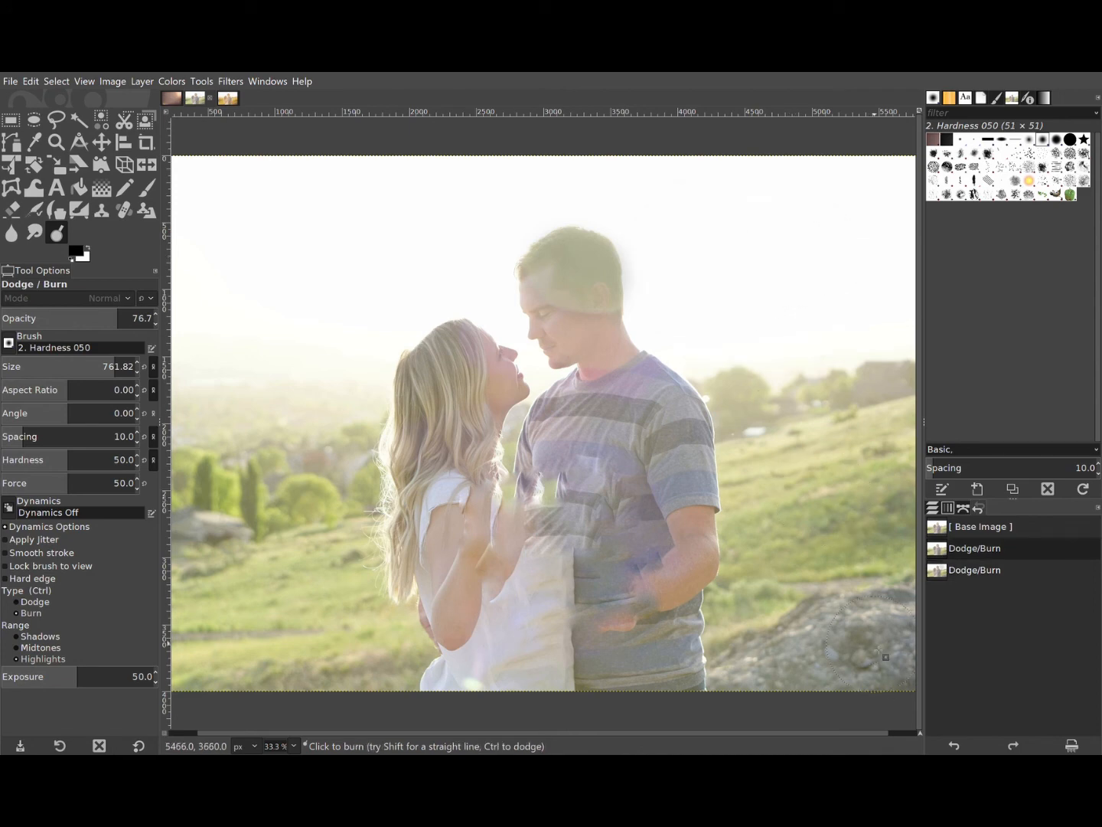
- Try the Highlights burn on the rock and the grassy hillside, then undo every stroke back to the base image
mouse_move(883, 673)
left_mouse_down()
mouse_move(852, 678)
mouse_move(888, 669)
left_mouse_up()
key("ctrl+z")
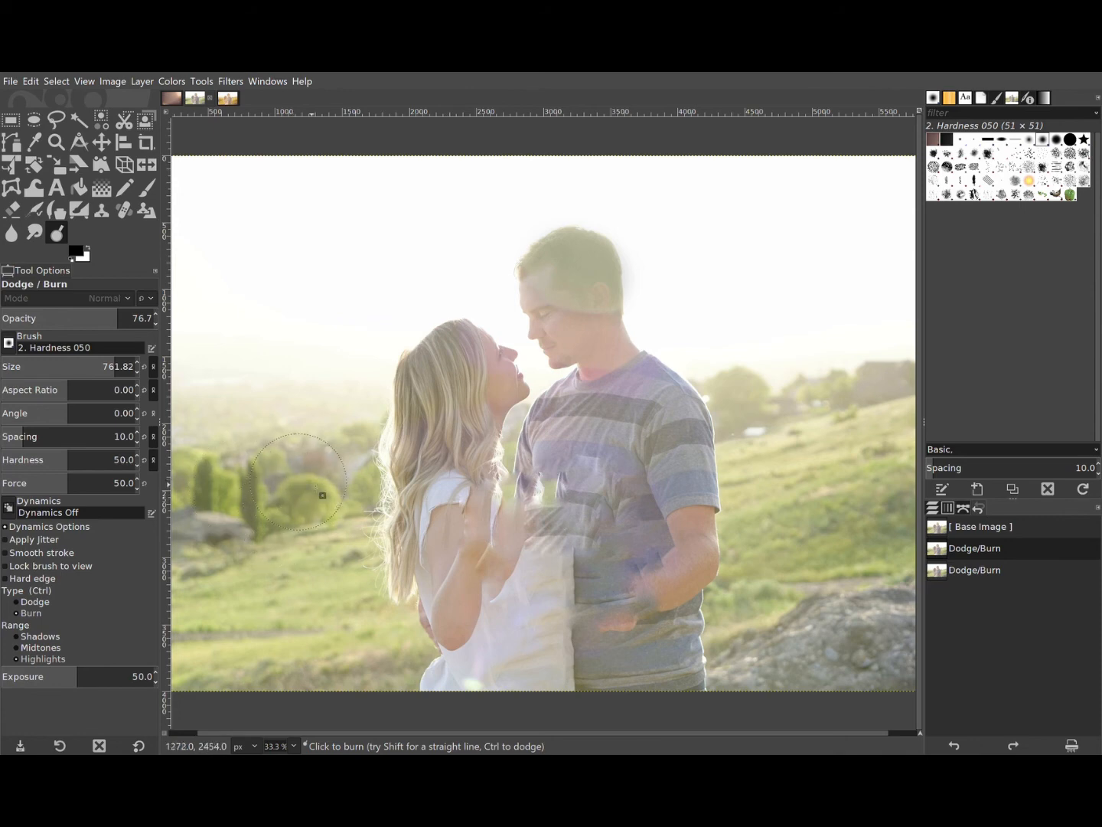
mouse_move(260, 579)
left_mouse_down()
mouse_move(327, 657)
mouse_move(360, 612)
left_mouse_up()
key("ctrl+z")
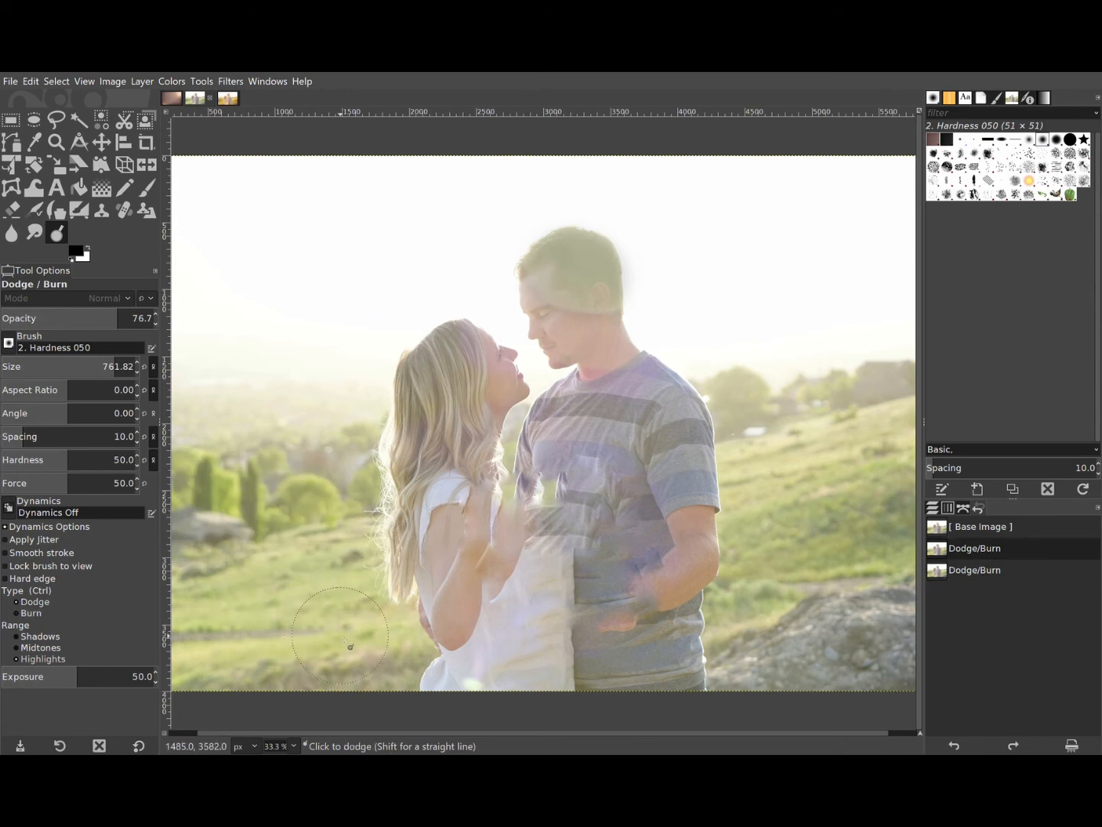
key("ctrl+z")
- Set the burn range to Shadows, try burning the couple and the rock, and undo the strokes
left_click(42, 636)
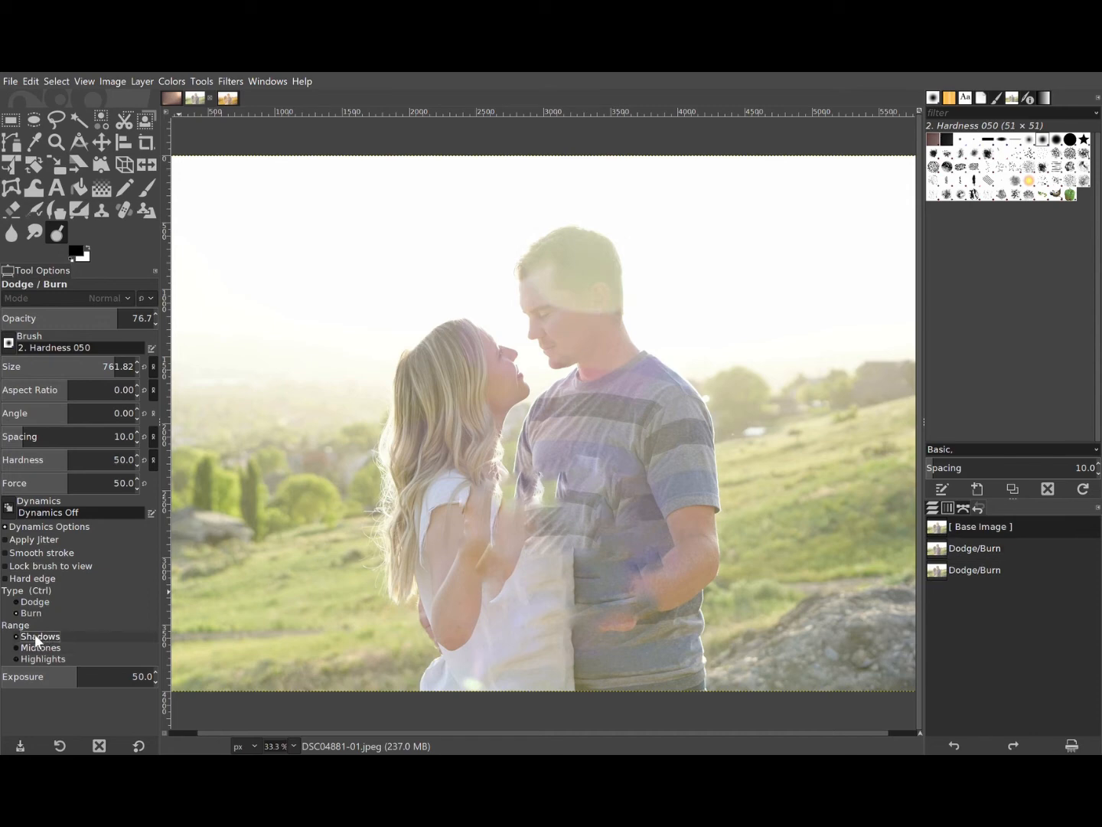
mouse_move(544, 355)
left_mouse_down()
mouse_move(542, 273)
mouse_move(561, 265)
mouse_move(602, 290)
mouse_move(561, 268)
mouse_move(595, 292)
mouse_move(592, 245)
mouse_move(550, 259)
mouse_move(596, 313)
mouse_move(602, 257)
mouse_move(562, 259)
mouse_move(591, 363)
mouse_move(606, 369)
mouse_move(564, 475)
mouse_move(533, 479)
mouse_move(639, 398)
mouse_move(659, 437)
left_mouse_up()
key("ctrl+z")
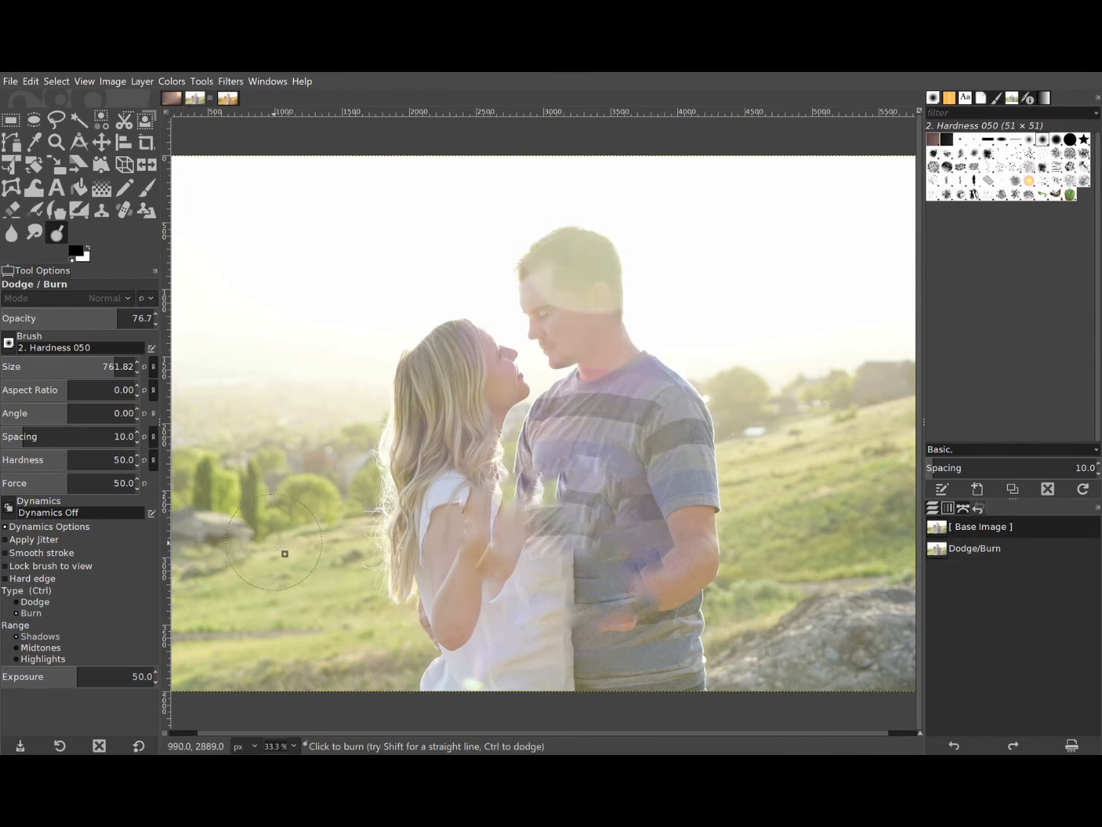
key("ctrl+y")
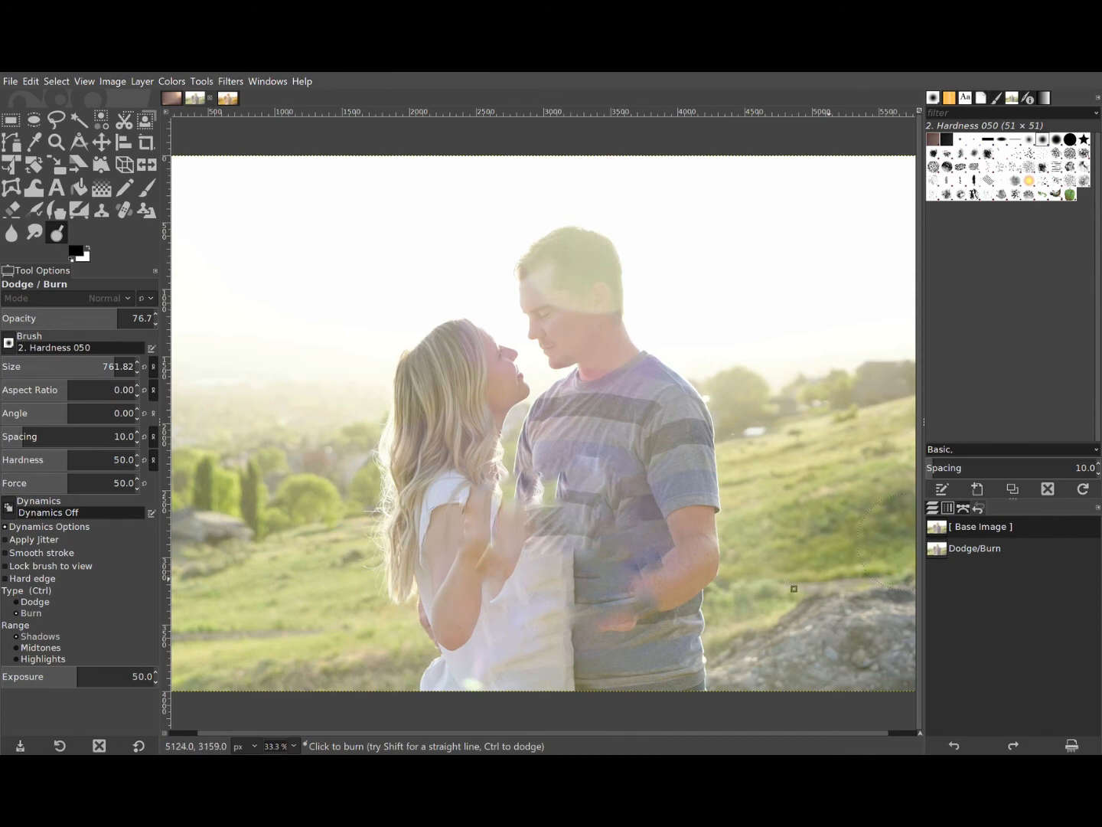
left_click_drag(765, 687, 776, 625)
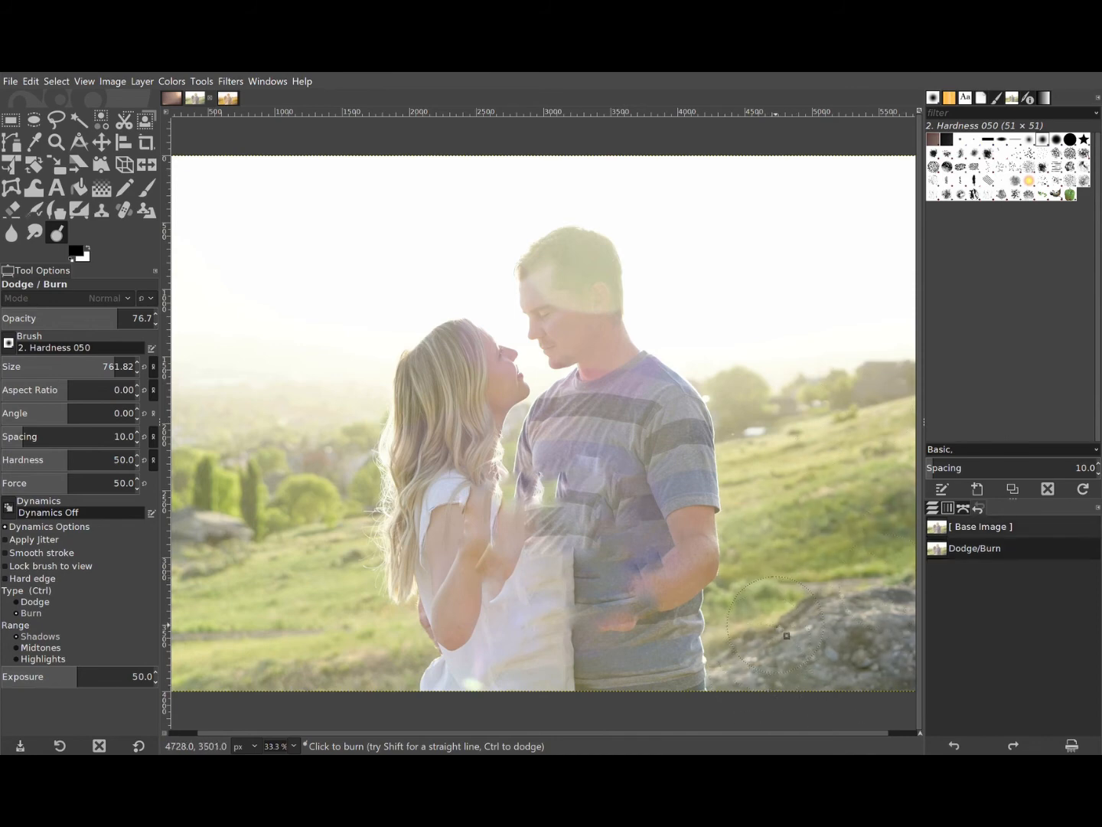
key("ctrl+z")
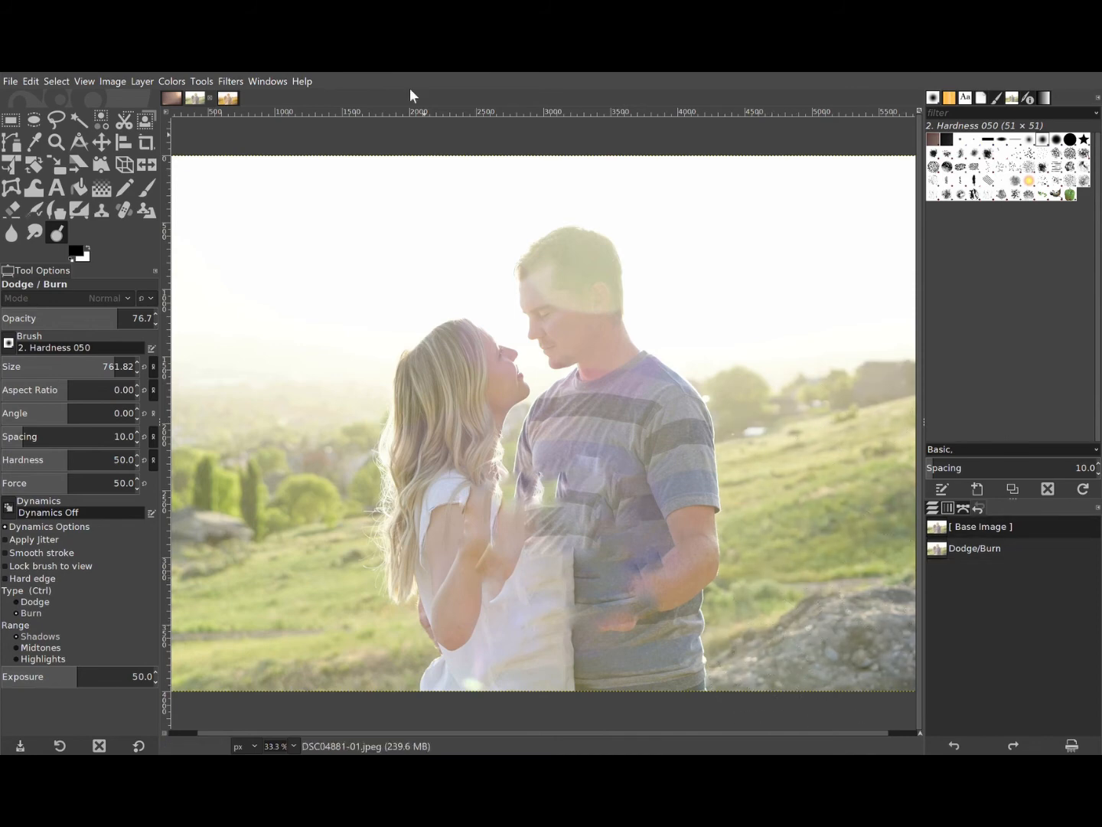
- Set the burn range to Midtones, try burning the man's head, and undo the strokes
left_click(42, 647)
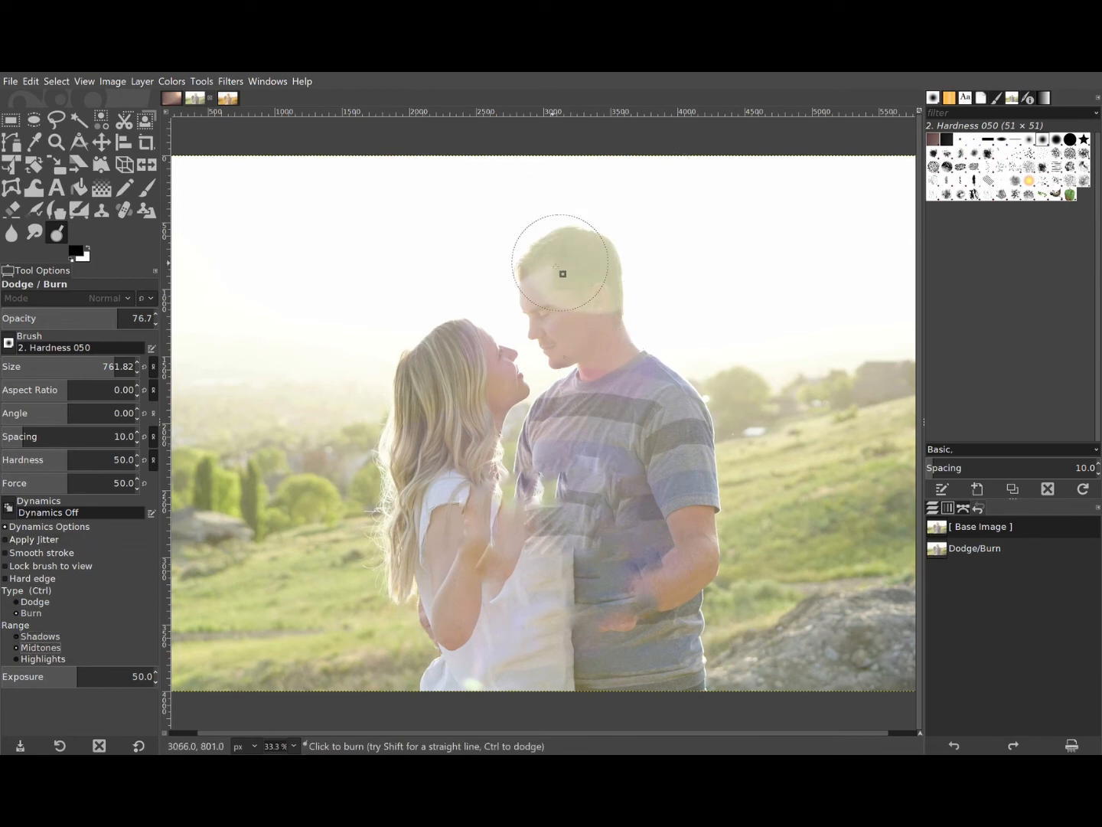
mouse_move(617, 274)
left_mouse_down()
mouse_move(571, 255)
mouse_move(624, 274)
left_mouse_up()
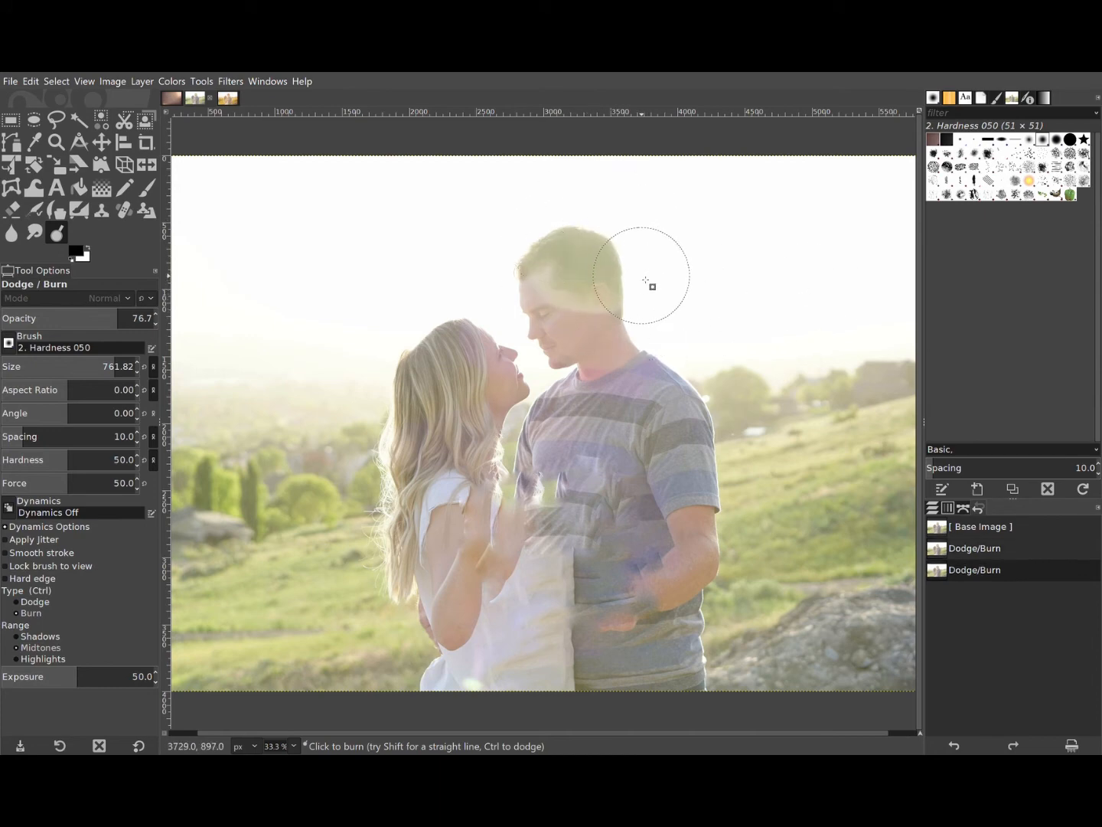
key("ctrl")
key("ctrl+z")
key("ctrl+z")
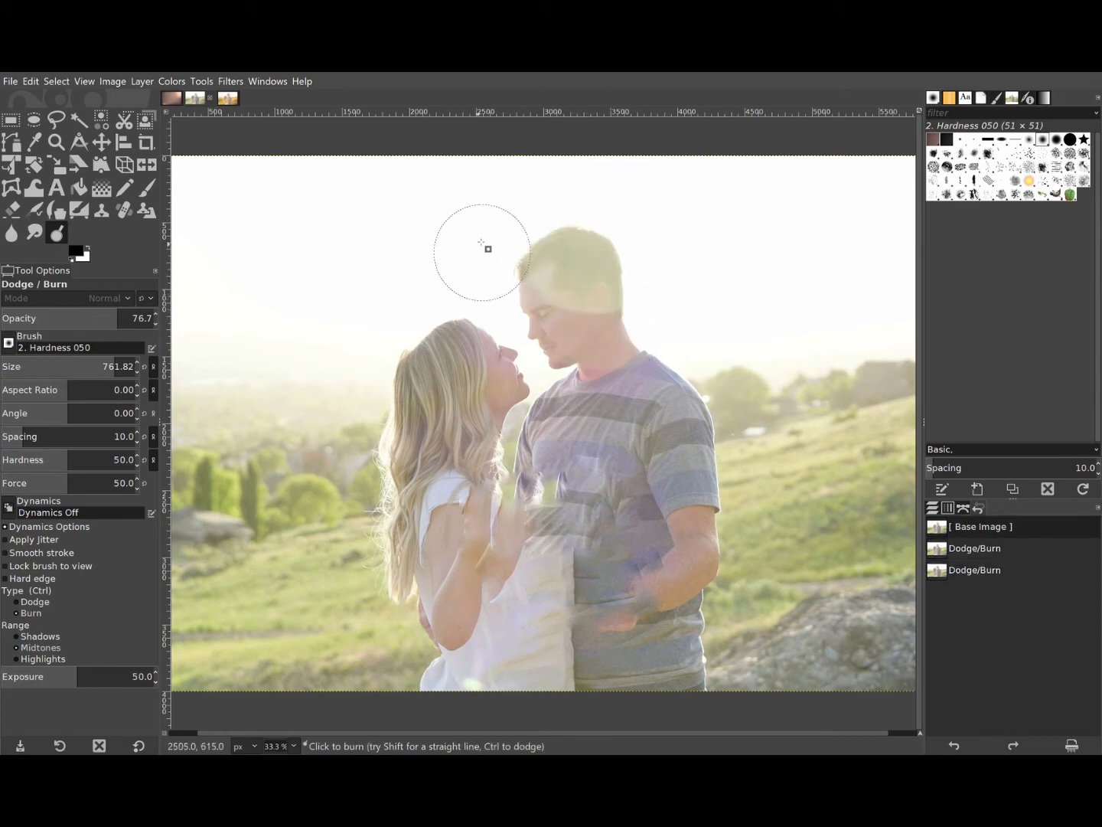
- Switch to the Clone tool with opacity 51.2 and brush size 108.11, and sample the man's cheek as the source
scroll(595, 300, "up", 3, "ctrl")
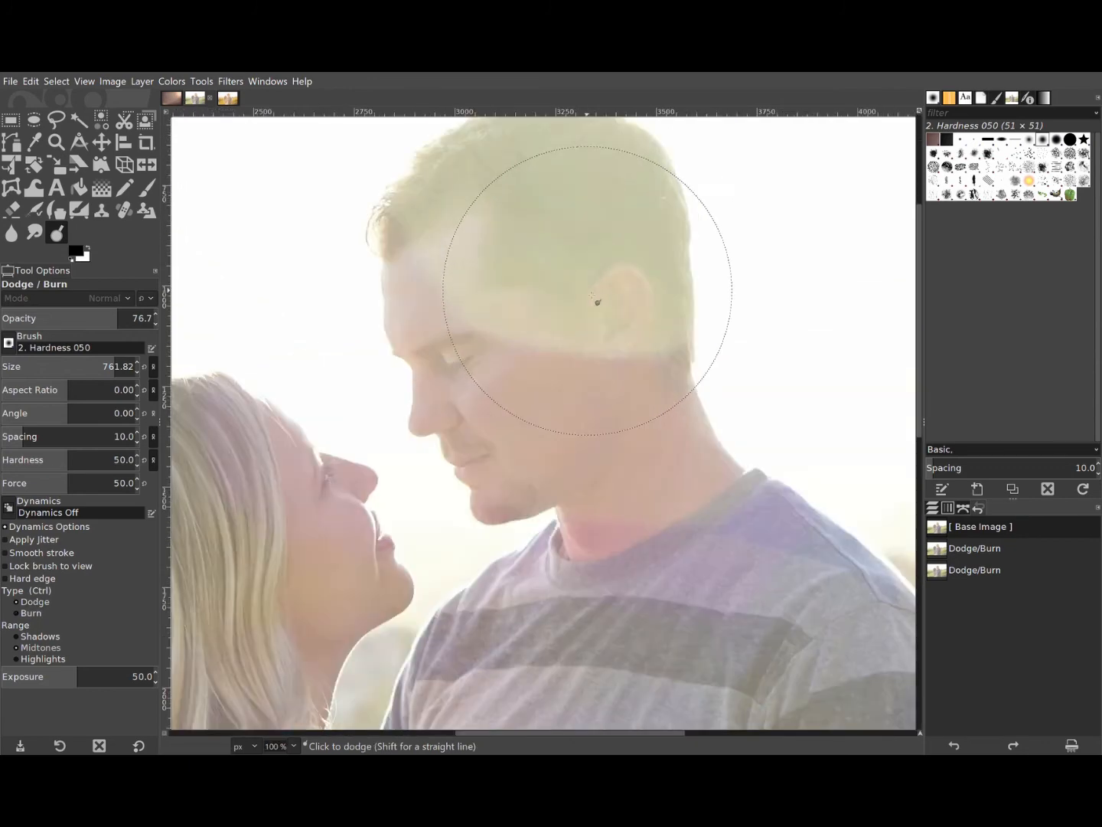
scroll(596, 300, "up", 1, "ctrl")
scroll(597, 300, "down", 2, "ctrl")
scroll(543, 269, "up", 2, "ctrl")
scroll(543, 268, "down", 2, "ctrl")
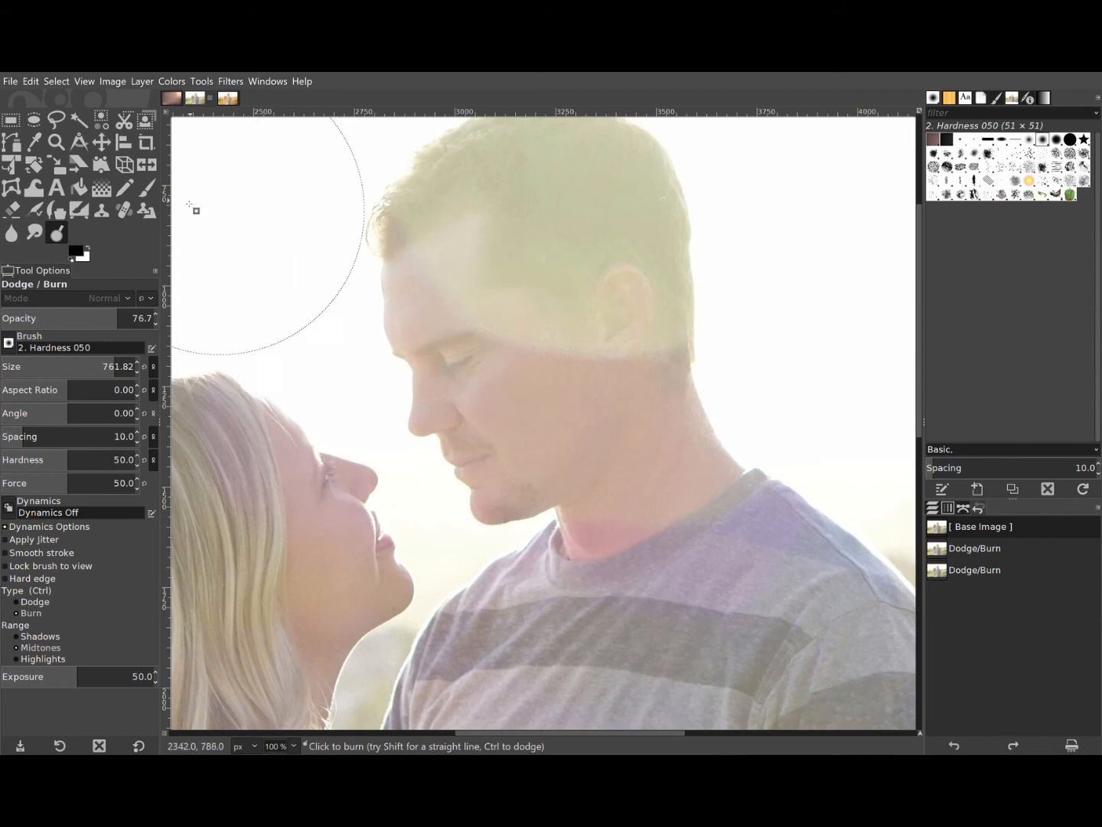
left_click(103, 212)
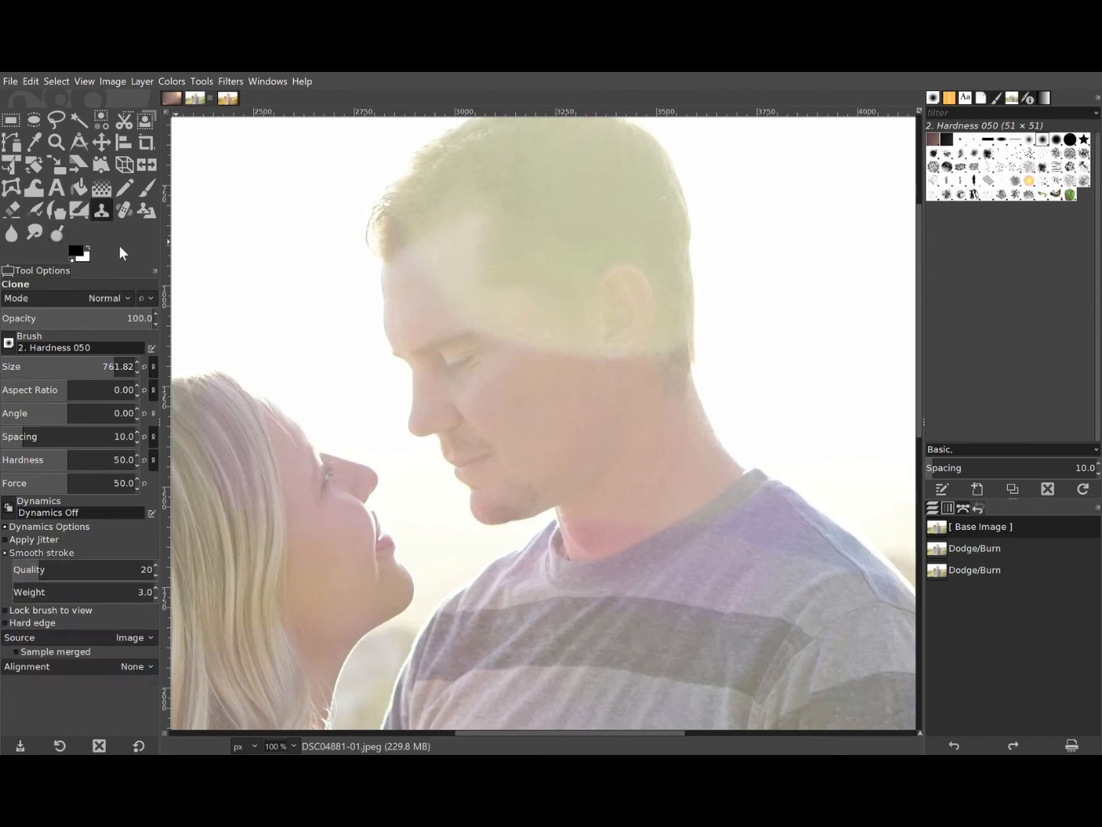
left_click(81, 314)
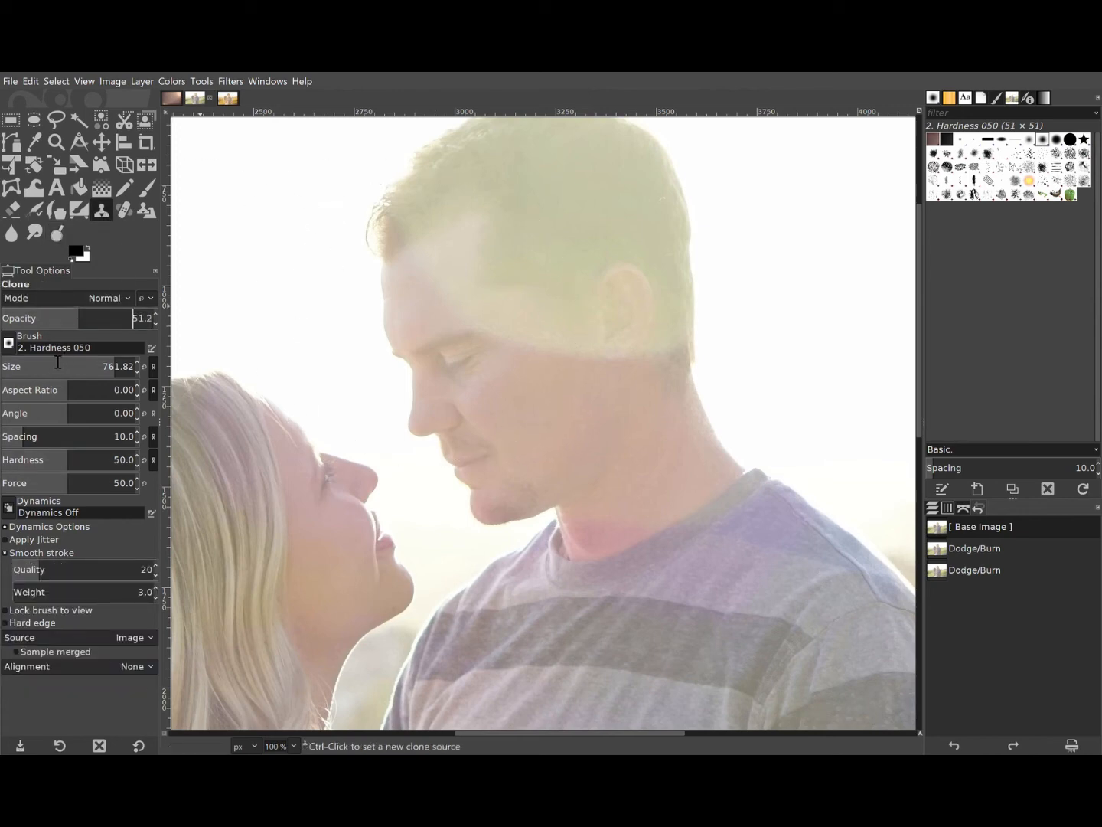
left_click_drag(66, 359, 103, 362)
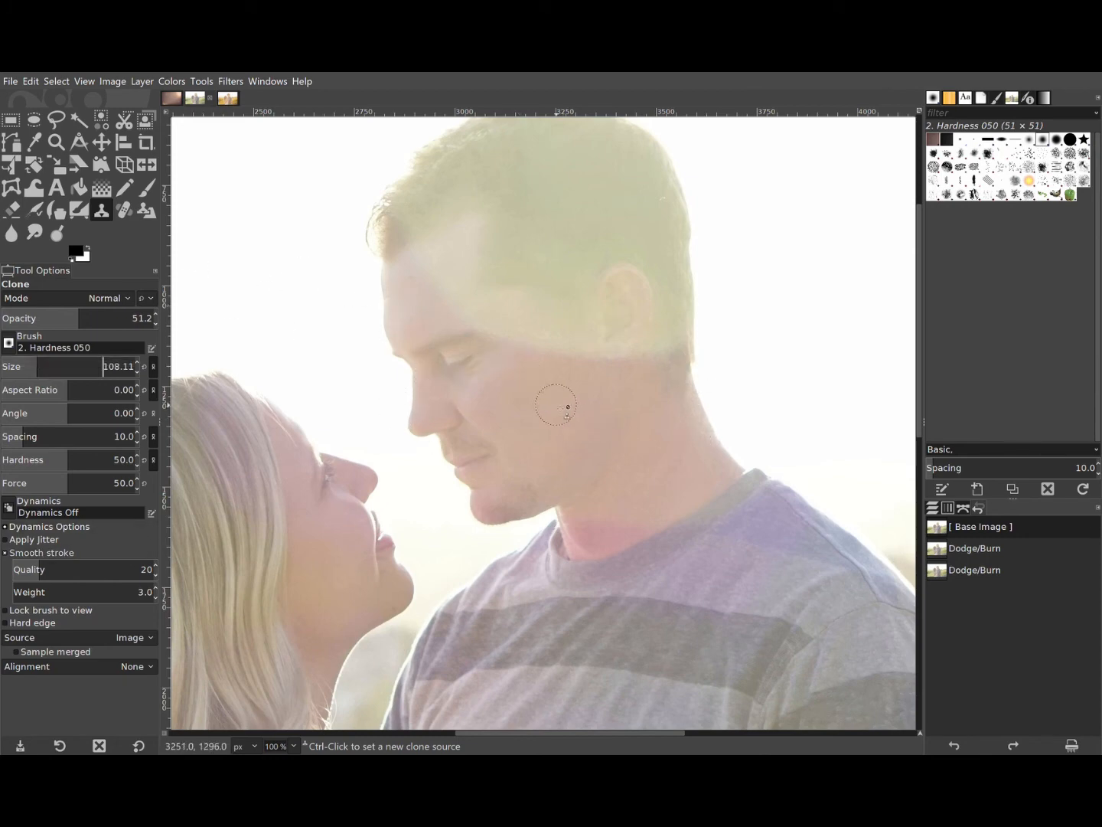
key("ctrl")
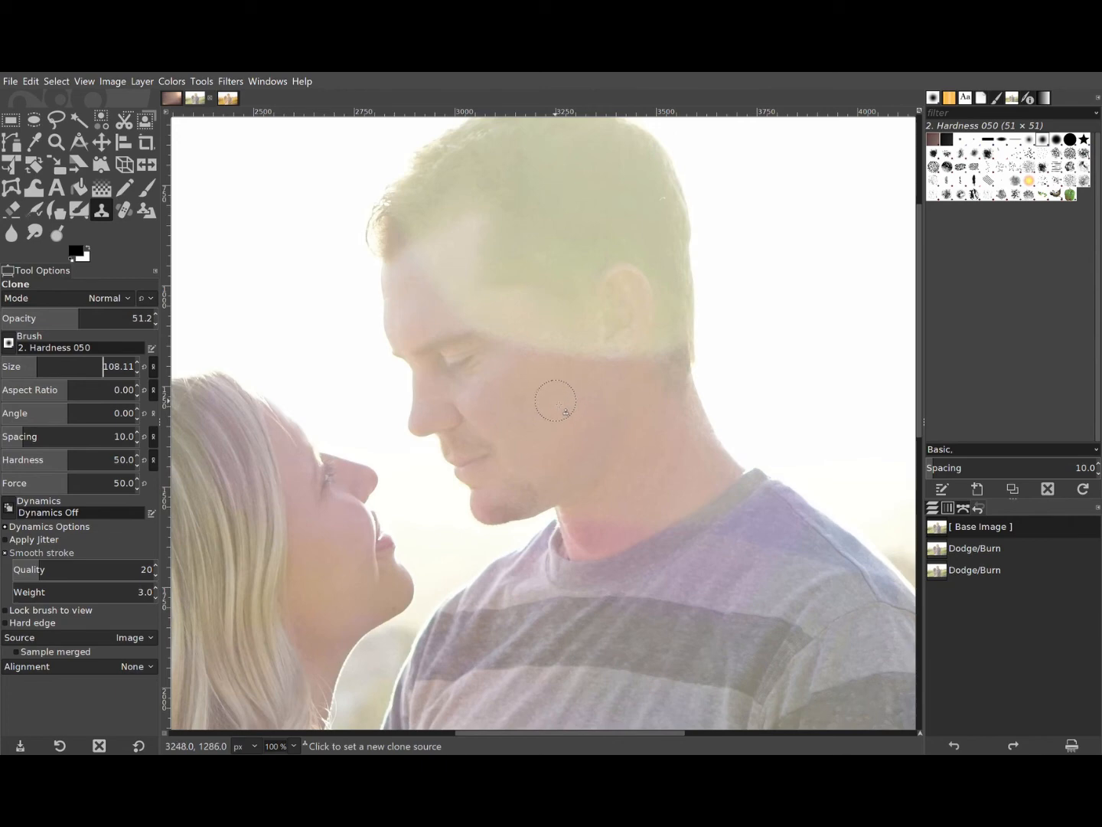
left_click(552, 397, "ctrl")
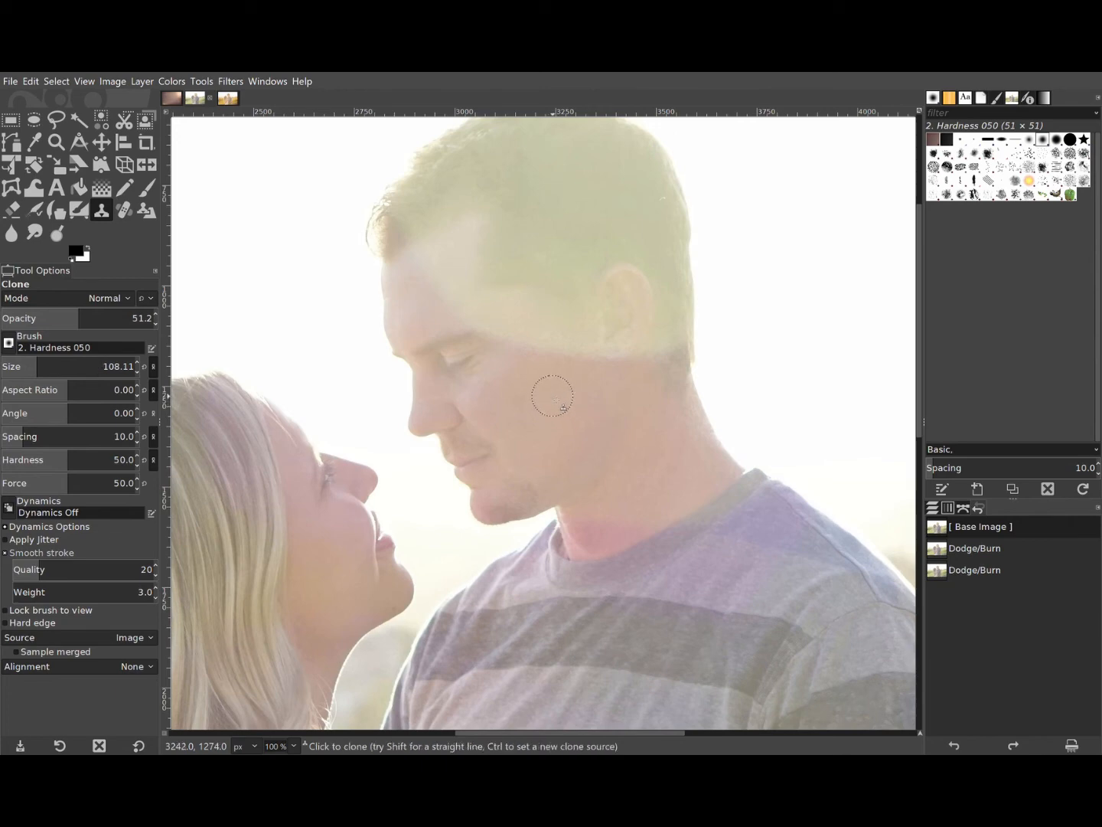
- Set the clone opacity to 100, clone the man's face from his eye onto the sky behind him, and undo the copy
left_click_drag(117, 315, 188, 315)
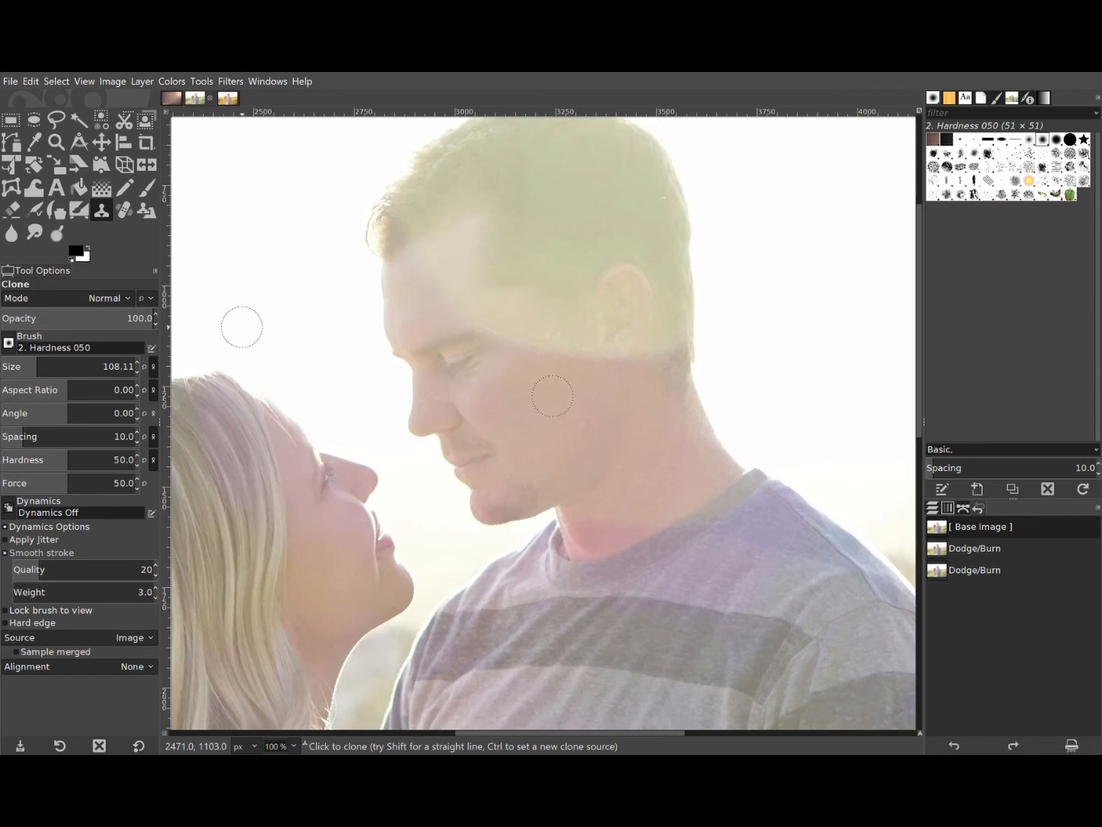
left_click(458, 367, "ctrl")
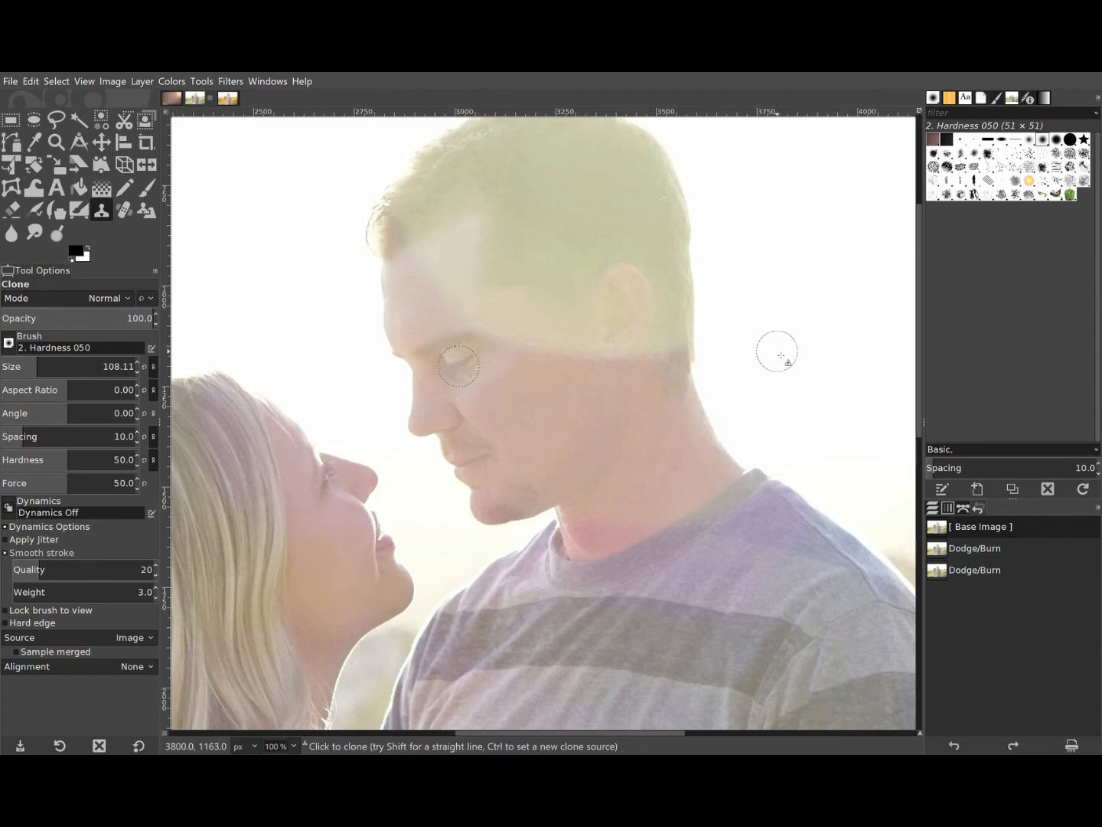
mouse_move(769, 341)
left_mouse_down()
mouse_move(795, 336)
mouse_move(762, 334)
mouse_move(798, 343)
mouse_move(766, 324)
mouse_move(775, 354)
mouse_move(778, 312)
mouse_move(742, 331)
mouse_move(788, 354)
mouse_move(780, 313)
mouse_move(747, 362)
mouse_move(743, 353)
mouse_move(774, 371)
mouse_move(770, 307)
mouse_move(727, 335)
mouse_move(752, 389)
mouse_move(741, 329)
mouse_move(731, 369)
mouse_move(780, 389)
mouse_move(798, 364)
mouse_move(751, 401)
mouse_move(803, 360)
mouse_move(760, 384)
mouse_move(721, 301)
mouse_move(708, 318)
mouse_move(706, 203)
mouse_move(722, 217)
mouse_move(741, 290)
mouse_move(805, 339)
mouse_move(772, 341)
mouse_move(812, 371)
mouse_move(817, 393)
mouse_move(764, 350)
mouse_move(809, 453)
mouse_move(747, 360)
mouse_move(820, 479)
mouse_move(787, 418)
mouse_move(816, 381)
mouse_move(843, 485)
mouse_move(869, 391)
mouse_move(808, 236)
mouse_move(846, 485)
mouse_move(801, 231)
mouse_move(867, 392)
mouse_move(846, 492)
left_mouse_up()
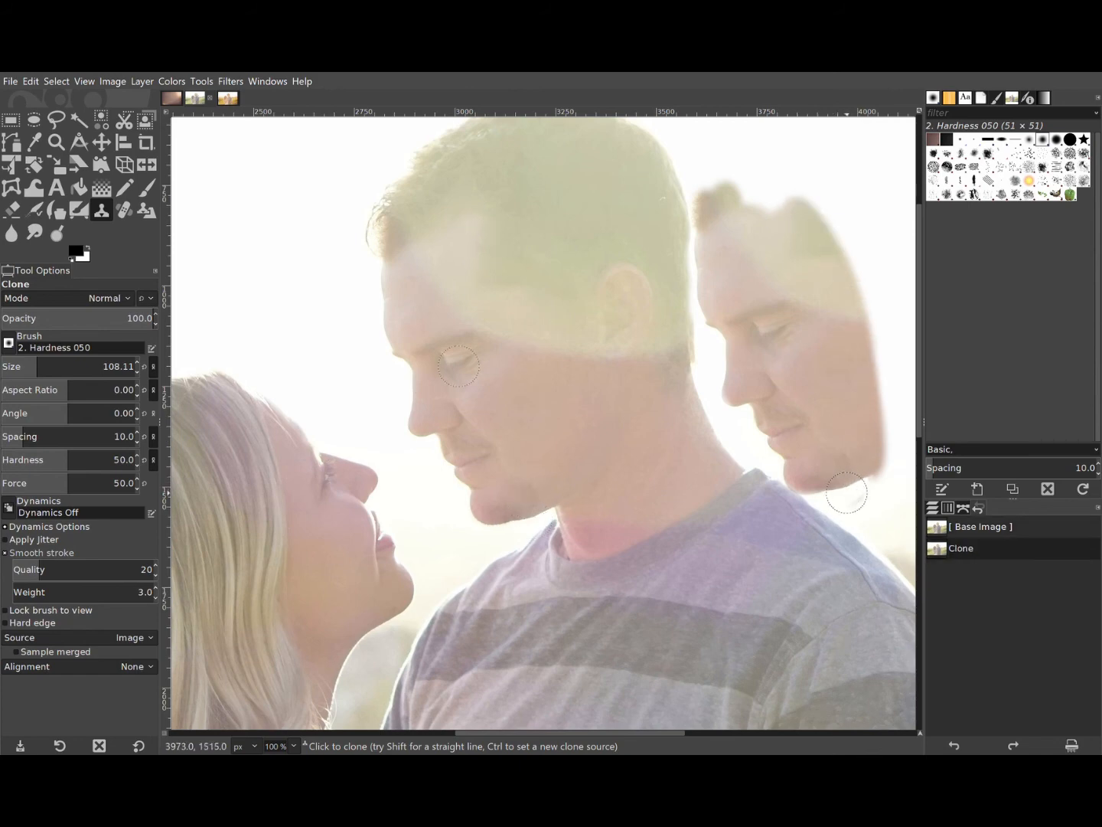
key("ctrl+z")
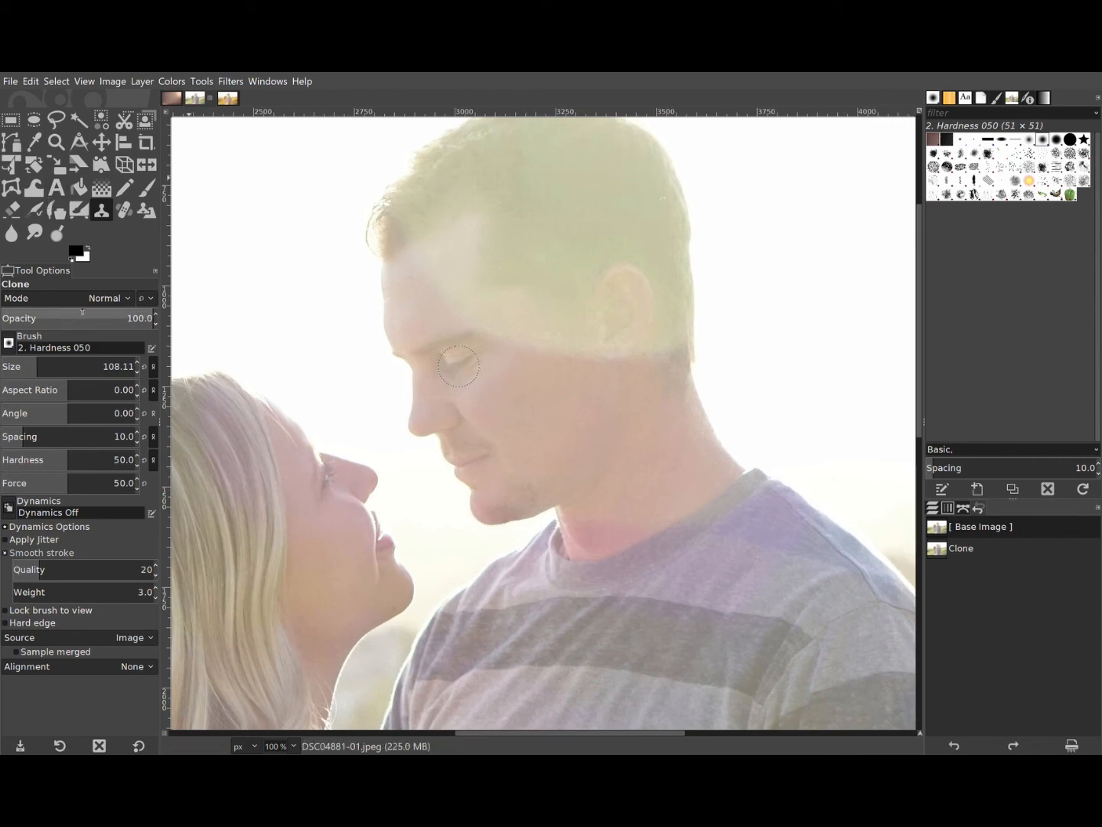
- Set the clone opacity to 51.2 and clone cheek skin over the greenish edge across the man's upper cheek and temple
left_click(79, 314)
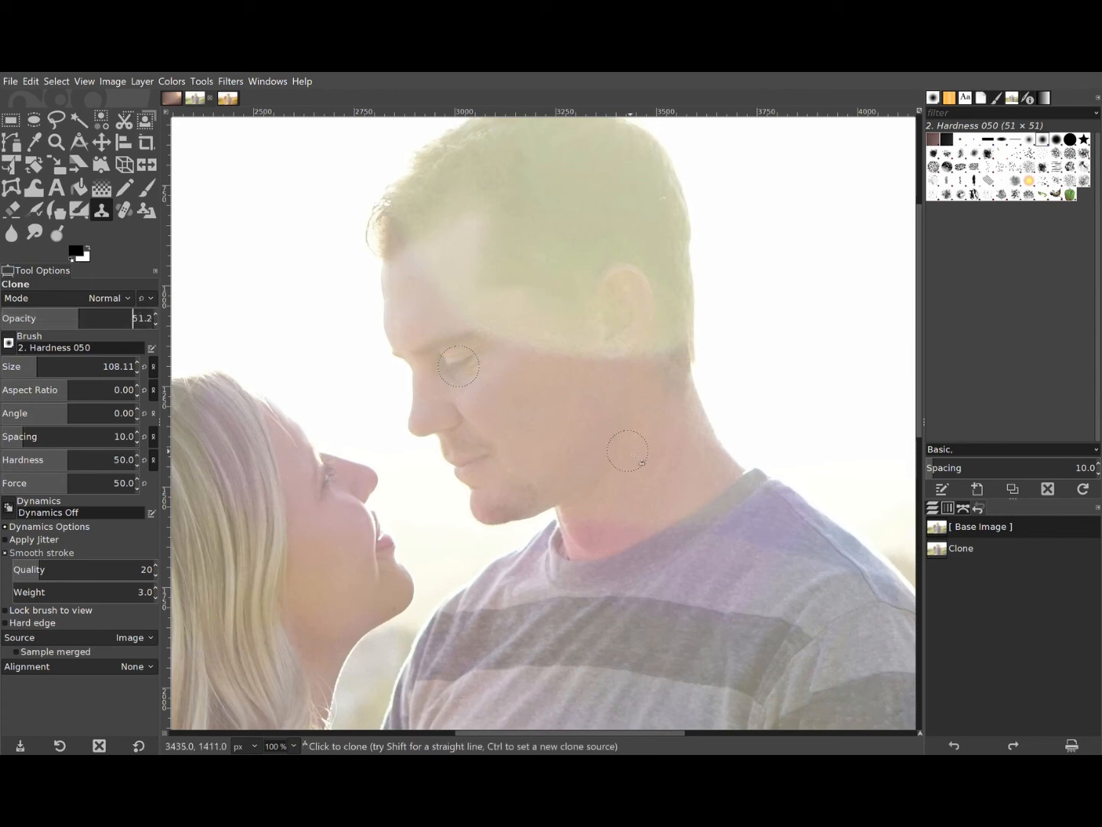
scroll(564, 382, "up", 2)
left_click(548, 397, "ctrl")
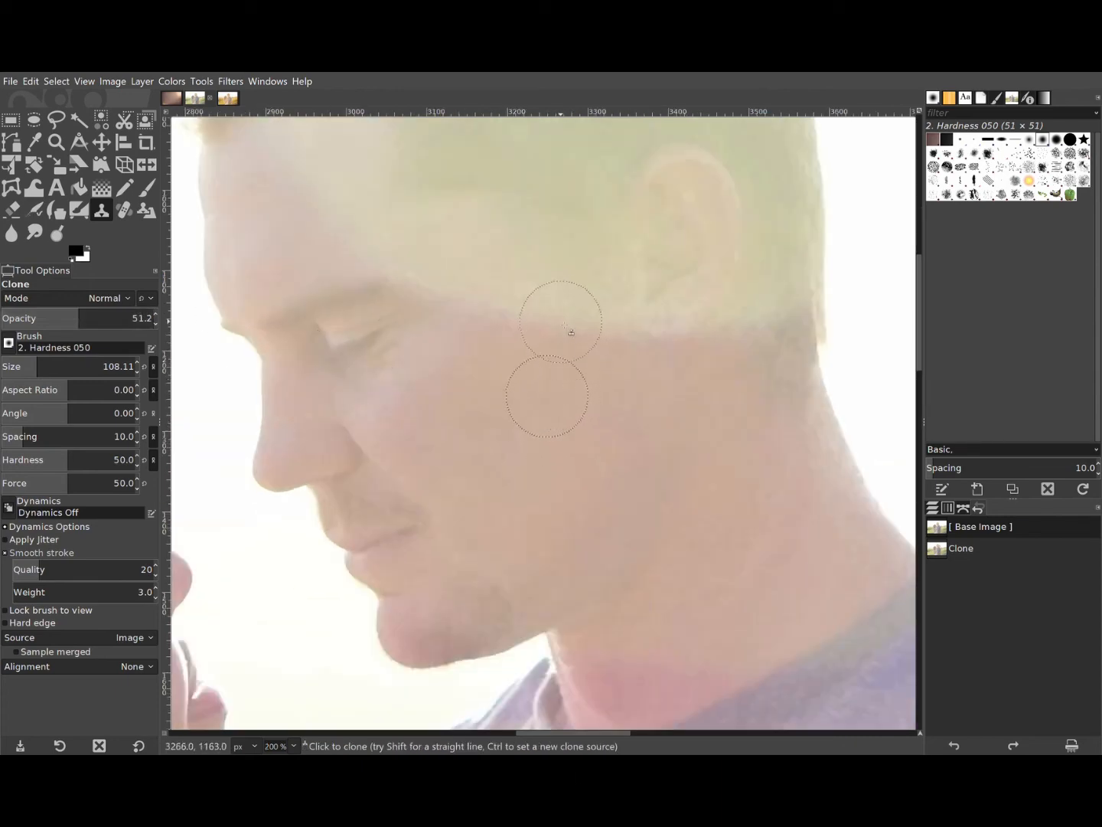
key("Page_Down")
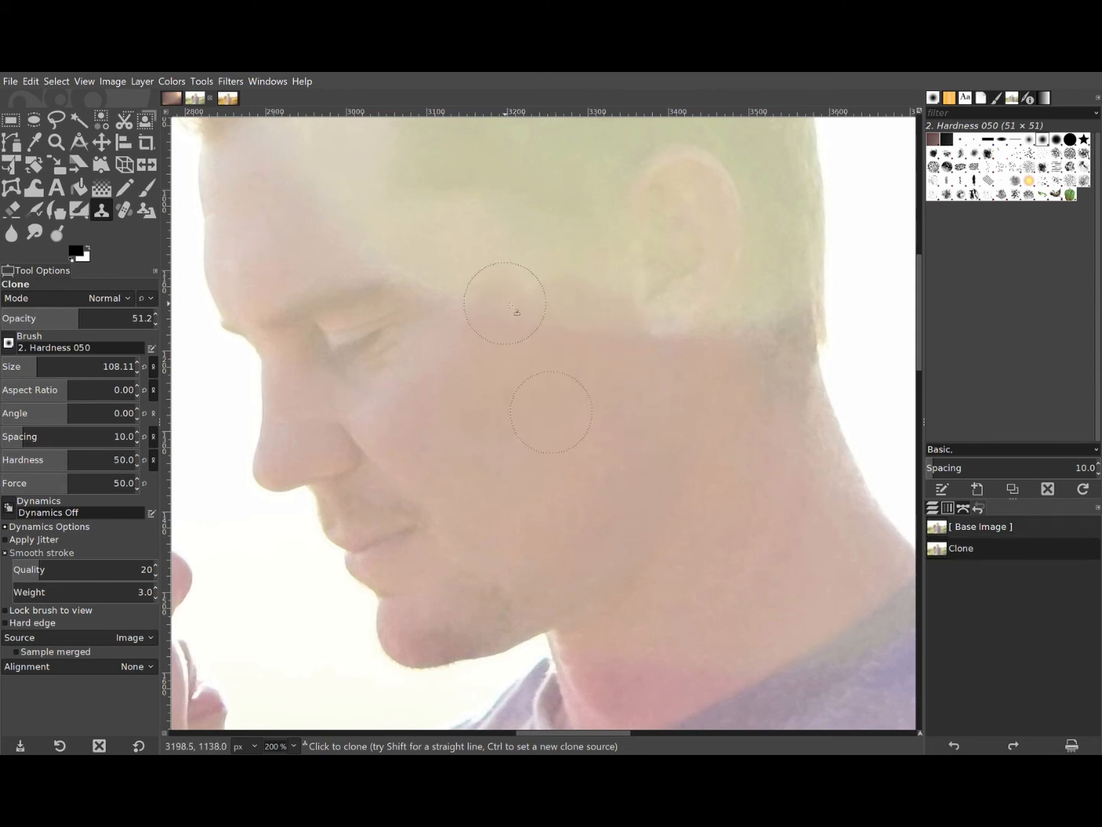
mouse_move(571, 334)
left_mouse_down()
mouse_move(655, 352)
mouse_move(778, 336)
mouse_move(696, 365)
mouse_move(783, 270)
mouse_move(761, 396)
mouse_move(793, 230)
mouse_move(785, 207)
left_mouse_up()
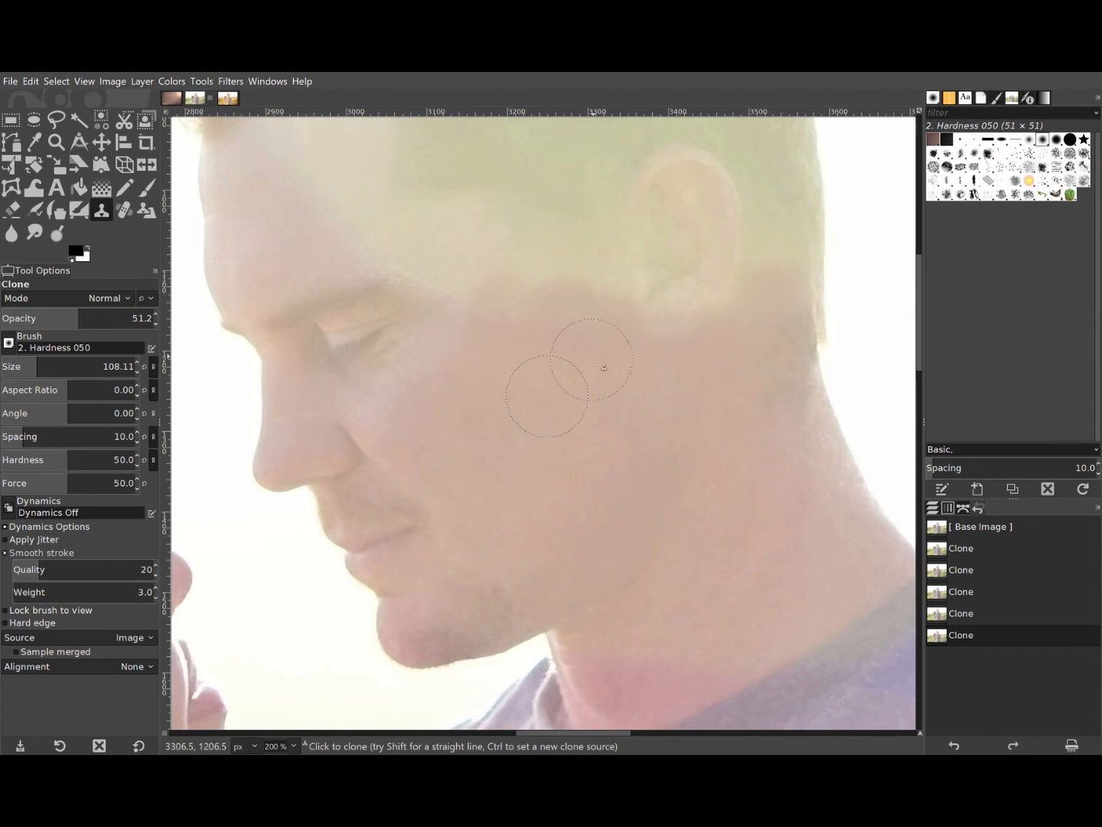
left_click_drag(601, 270, 592, 255)
mouse_move(483, 298)
left_mouse_down()
mouse_move(464, 241)
mouse_move(464, 298)
mouse_move(417, 230)
left_mouse_up()
left_click_drag(551, 356, 526, 226)
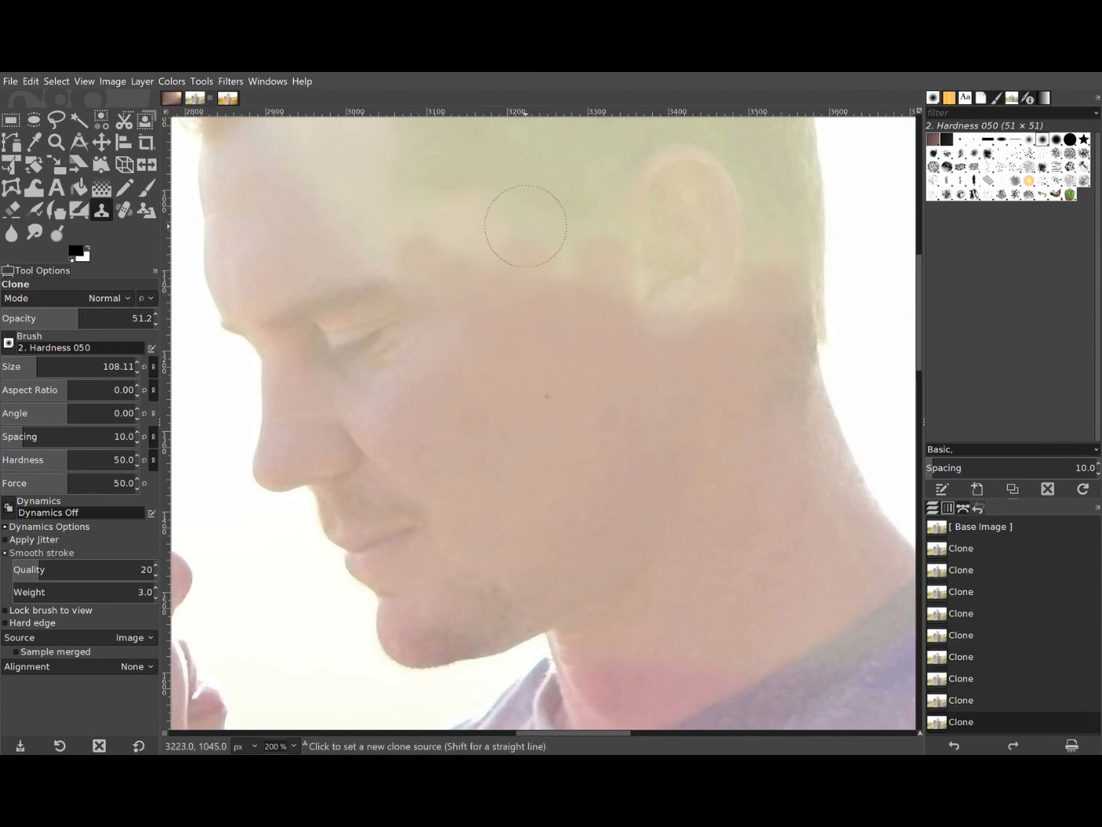
- Try cloning the darker cheek skin onto the man's forehead, then undo the stroke
left_click(283, 234, "ctrl")
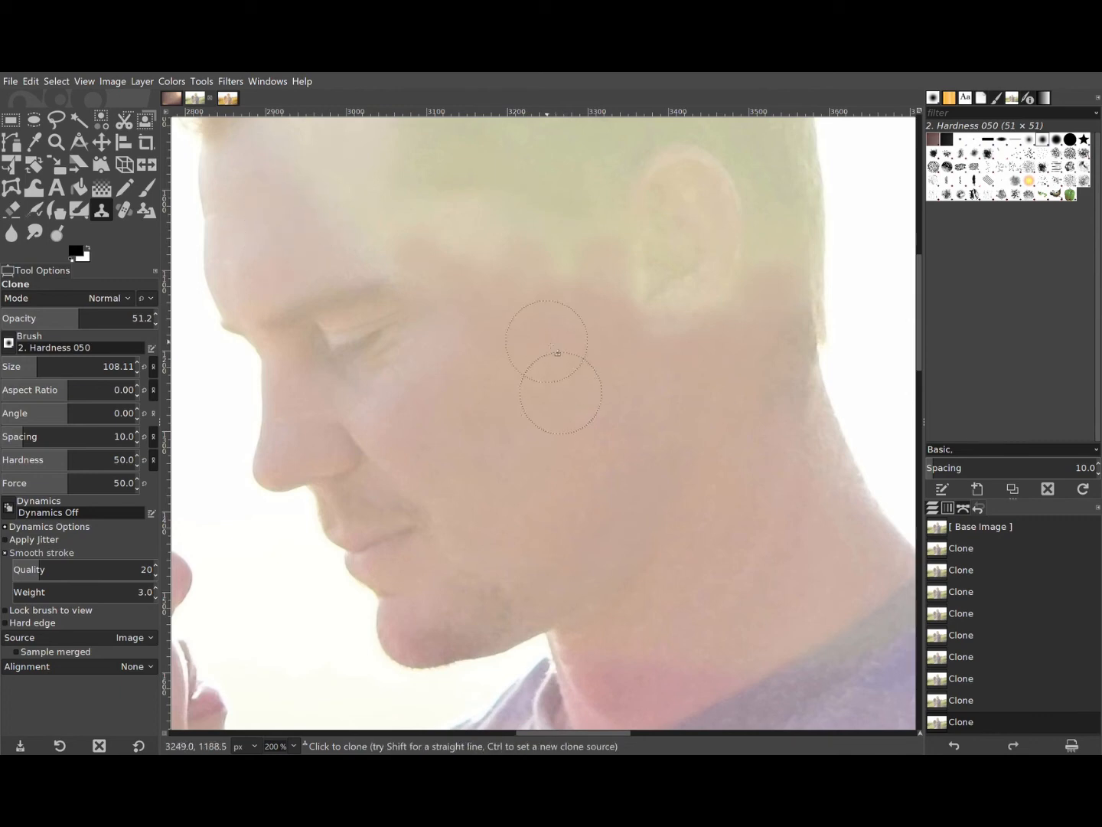
mouse_move(344, 180)
left_mouse_down()
mouse_move(356, 185)
mouse_move(319, 191)
left_mouse_up()
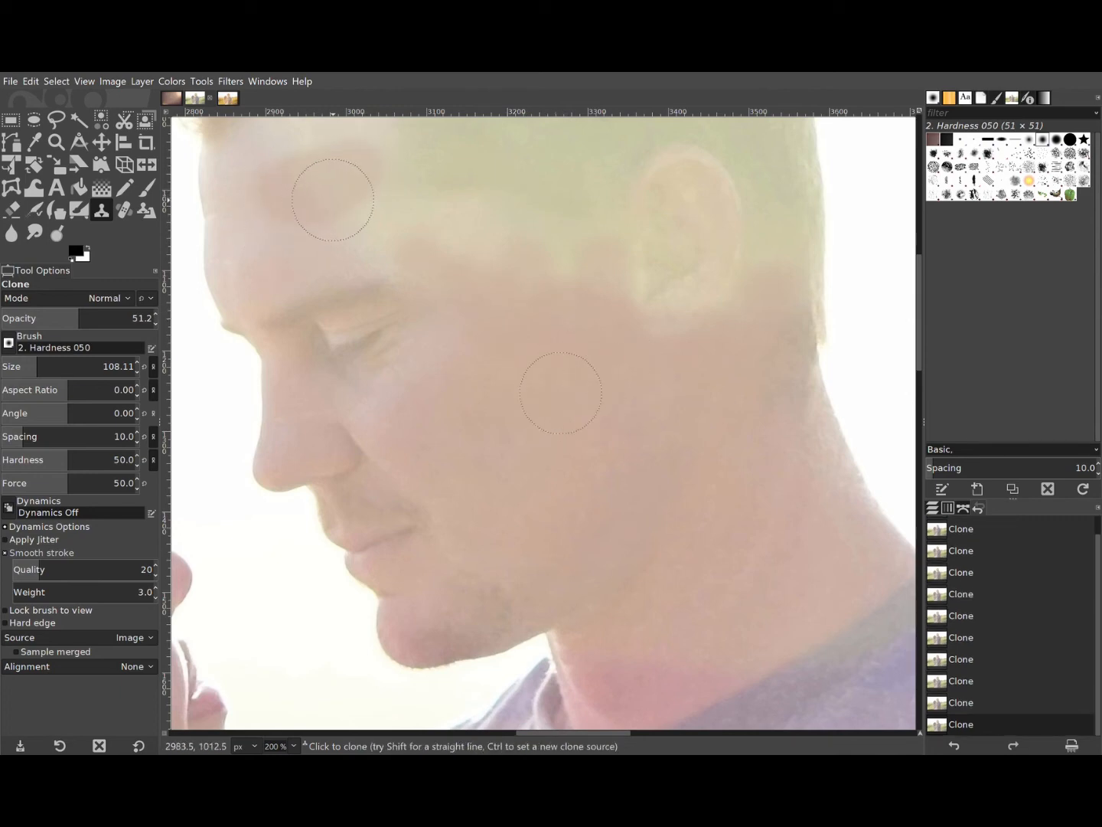
key("ctrl+z")
- Sample the man's forehead skin and clone it over the washed-out upper forehead and temple
left_click(269, 239, "ctrl")
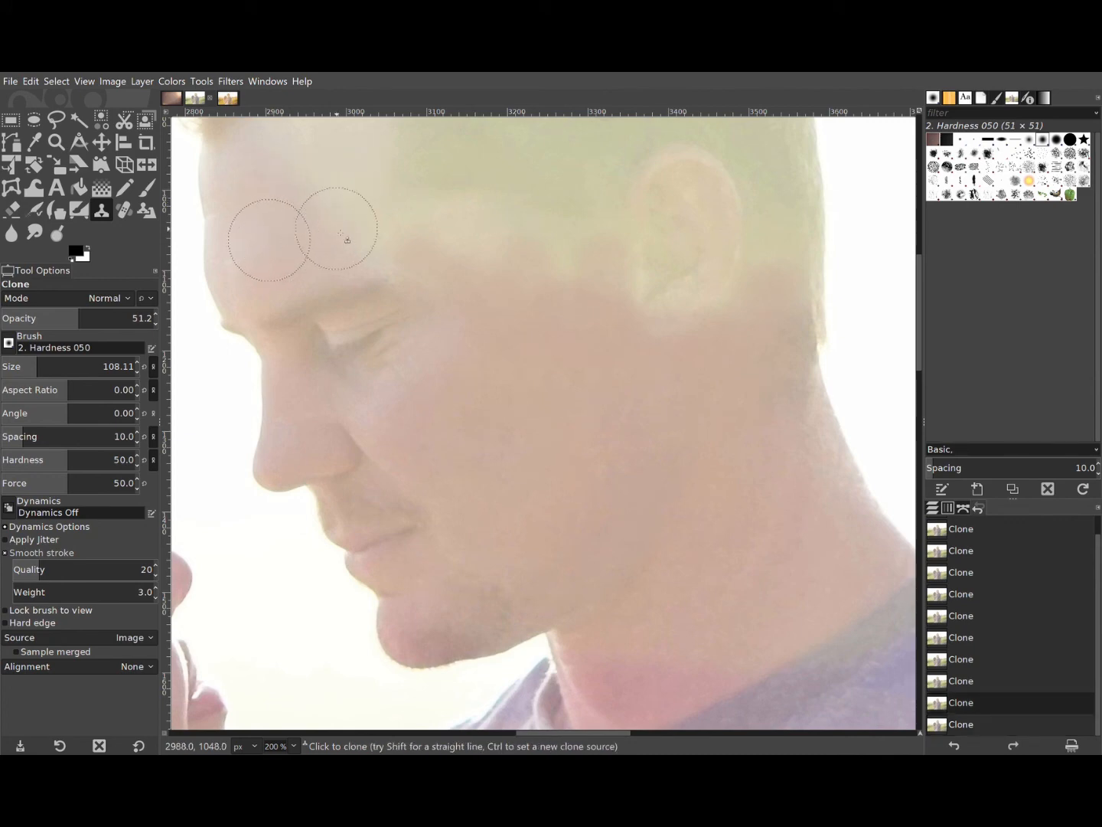
mouse_move(341, 234)
left_mouse_down()
mouse_move(393, 232)
mouse_move(371, 245)
mouse_move(412, 243)
mouse_move(376, 218)
left_mouse_up()
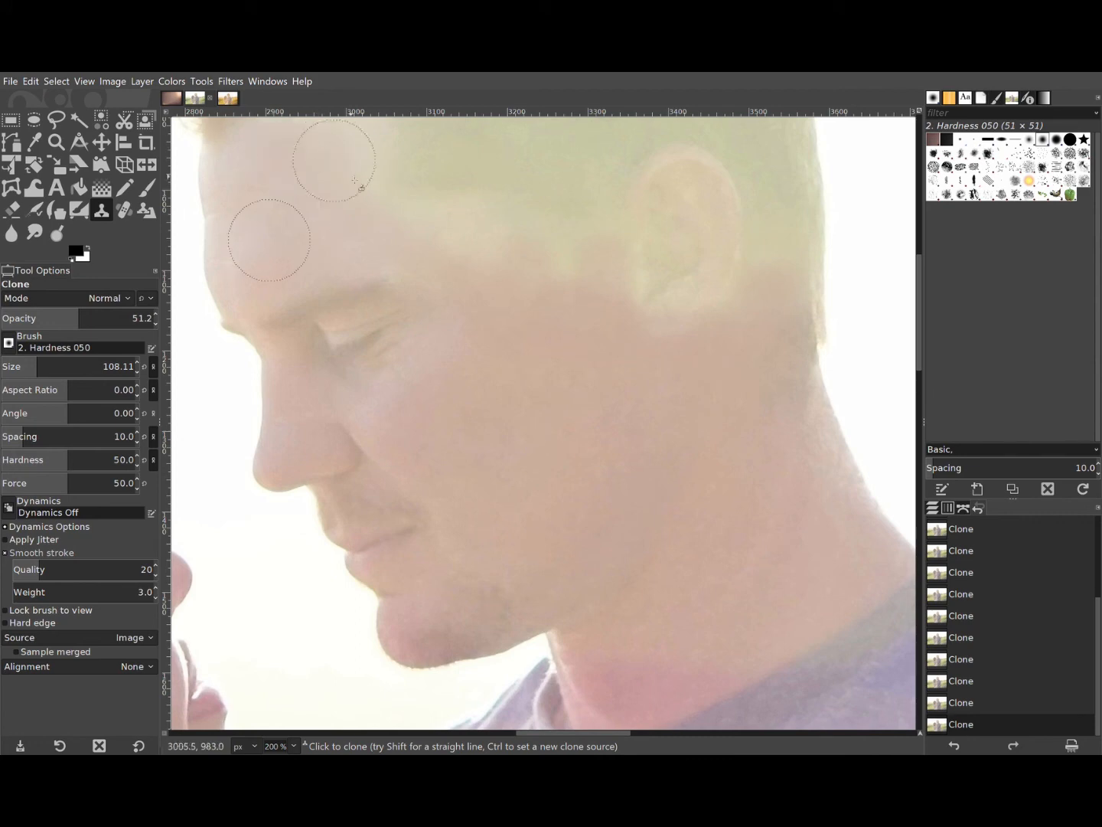
mouse_move(323, 193)
left_mouse_down()
mouse_move(382, 190)
mouse_move(473, 247)
left_mouse_up()
scroll(441, 360, "down", 2)
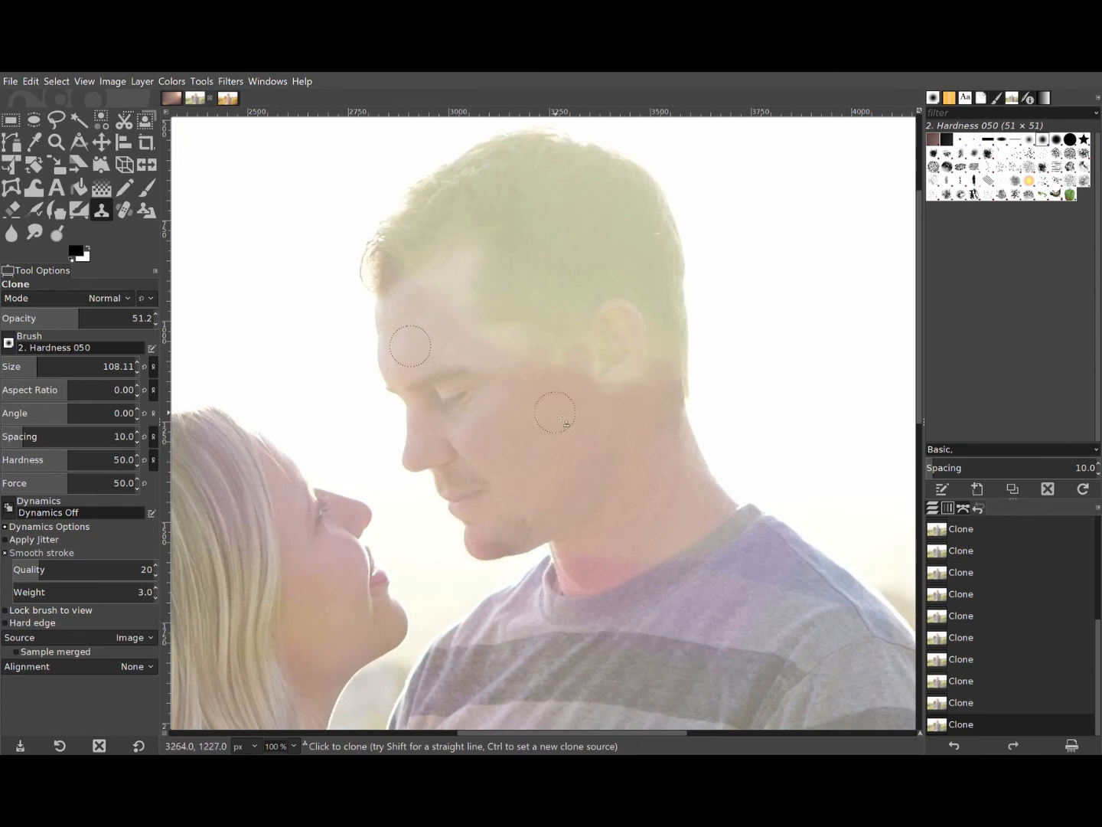
- Resample forehead and cheek skin and clone it over the forehead, the temple and the area around the man's ear
scroll(544, 272, "up", 2)
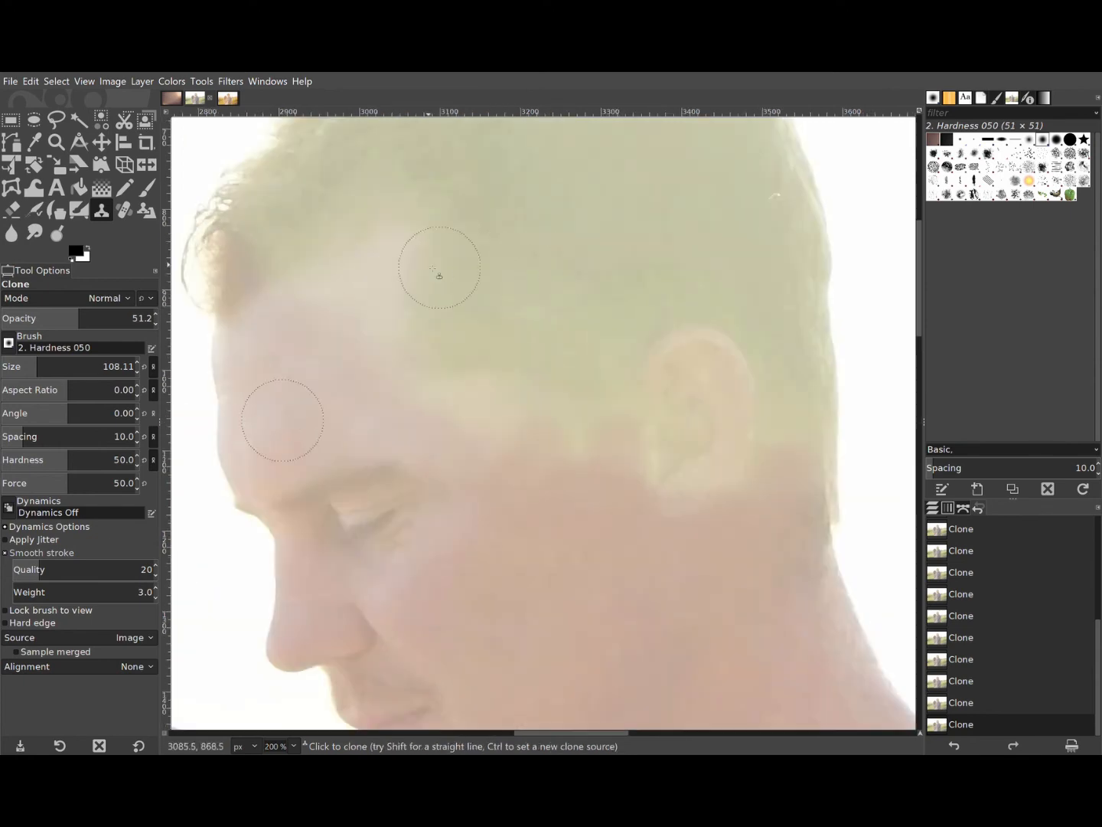
left_click(251, 293, "ctrl")
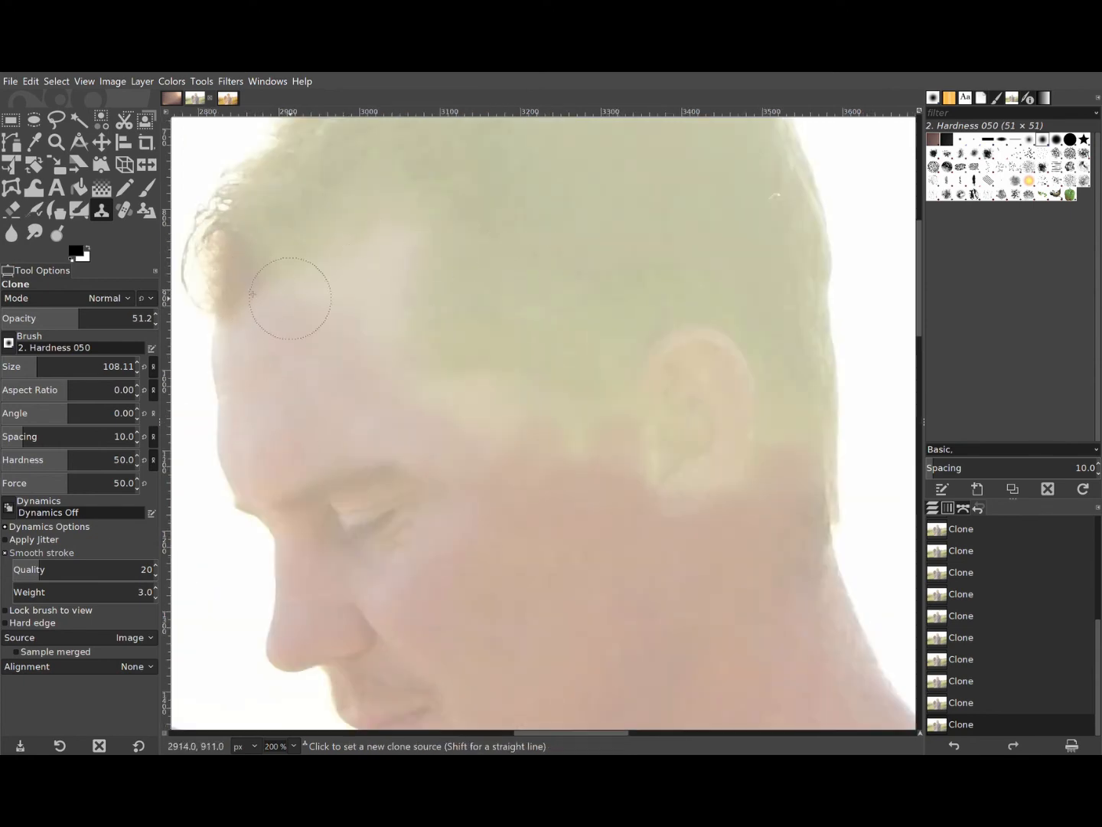
left_click(295, 359, "ctrl")
left_click(523, 541, "ctrl")
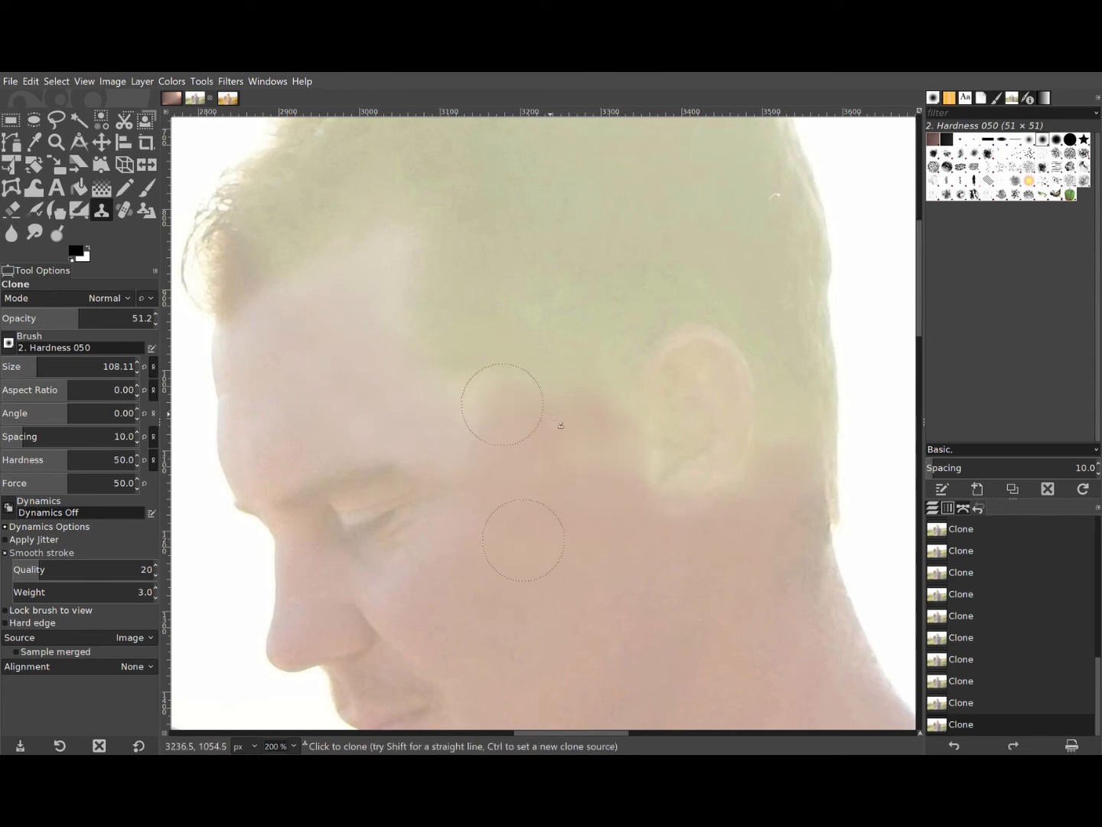
left_click(644, 451)
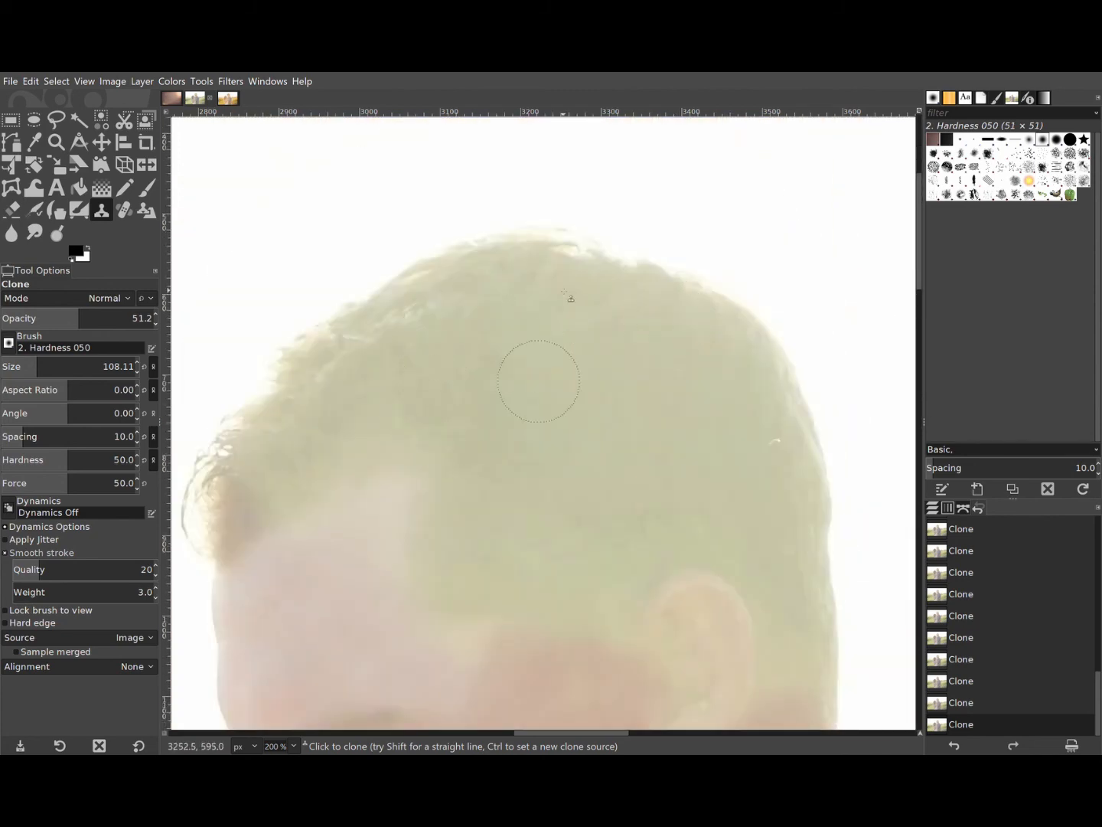
- Try cloning the brown tuft at the man's front hairline over the washed-out hair above his forehead
left_click(239, 527, "ctrl")
left_click(284, 481)
left_click(310, 460)
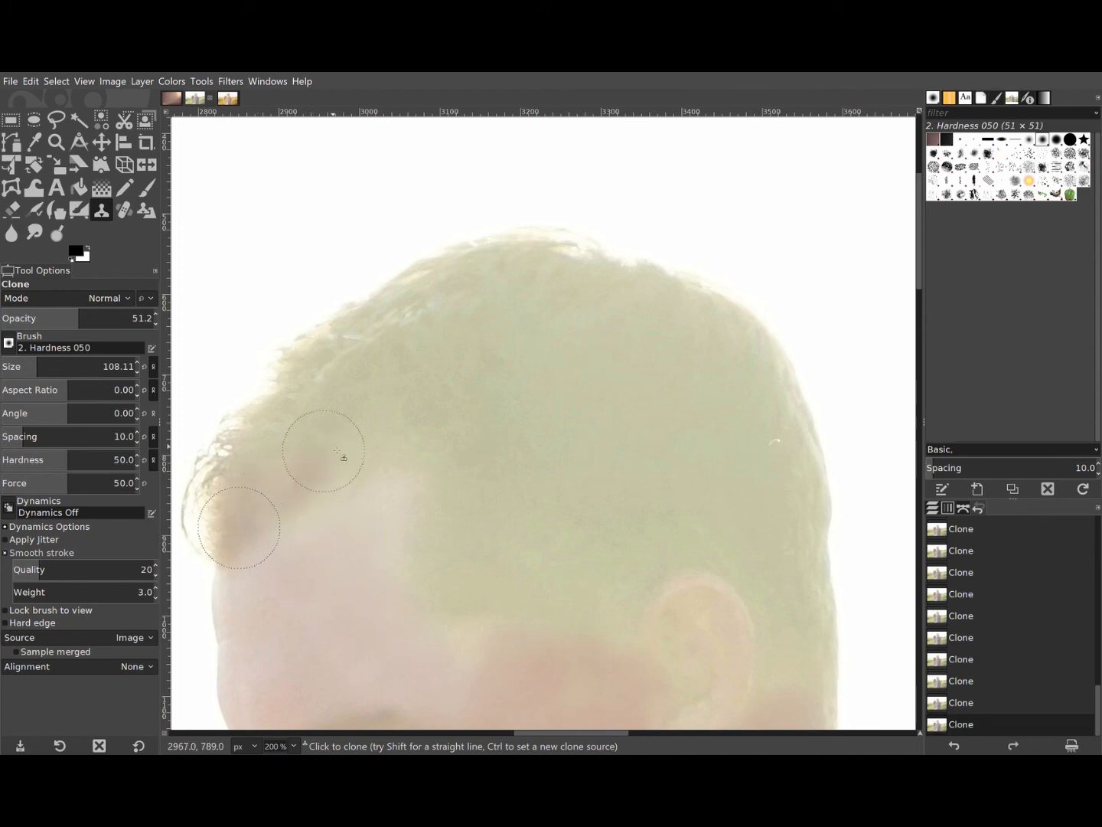
left_click(335, 444)
left_click(276, 464)
left_click(291, 431)
left_click(265, 445)
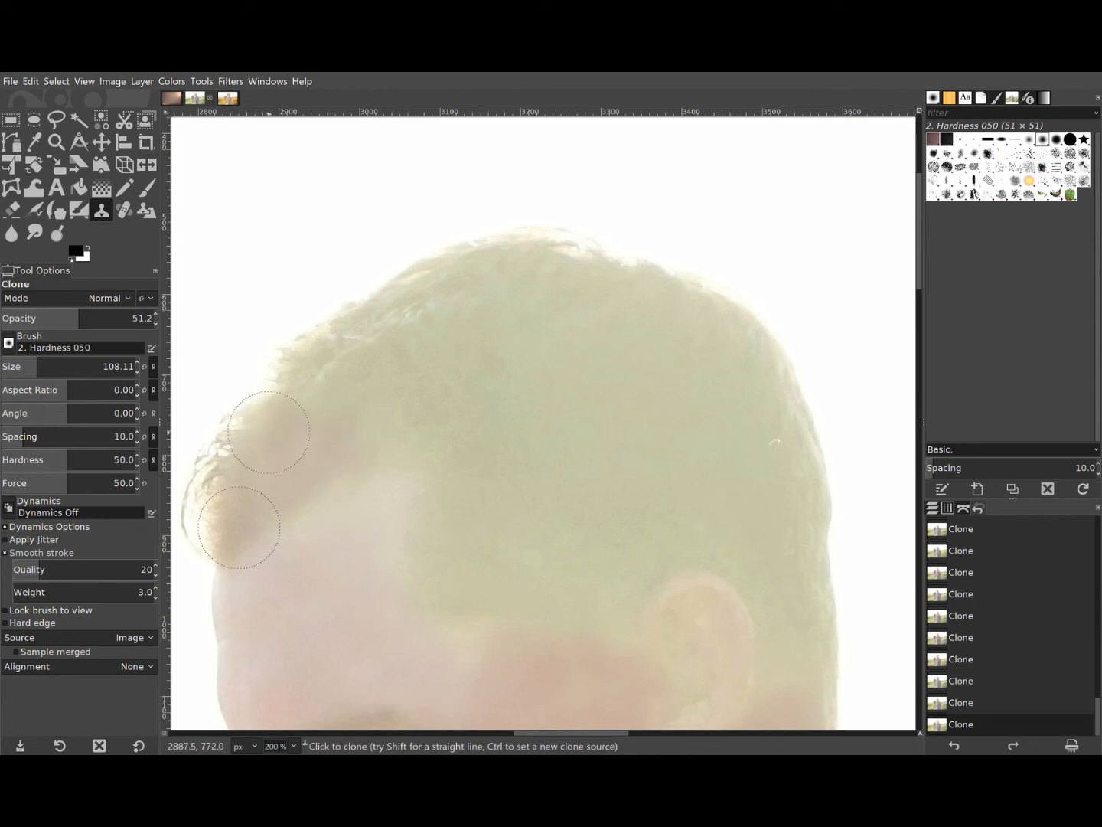
left_click(345, 434)
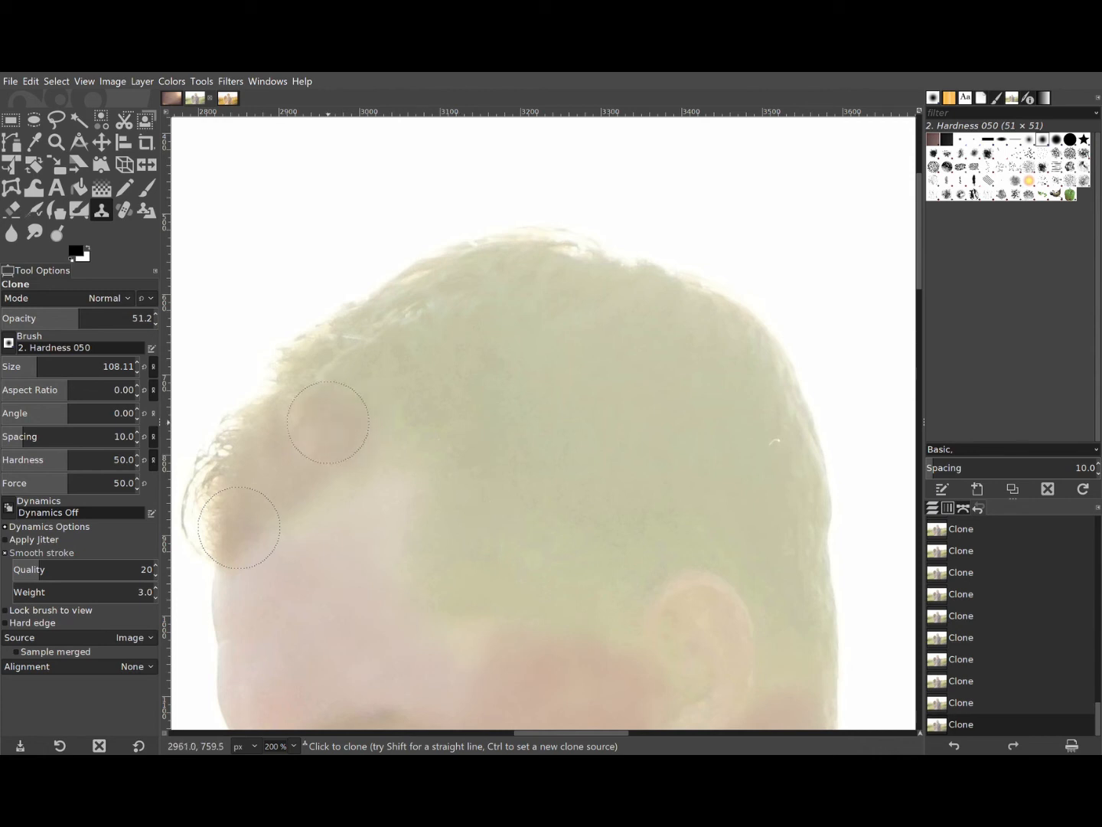
- Undo the clone strokes on the man's front hair
key("ctrl+z")
key("ctrl+z")
key("ctrl+z")
key("ctrl+z")
key("ctrl+z")
key("ctrl+z")
key("ctrl+z")
key("ctrl+z")
key("ctrl+z")
key("ctrl+z")
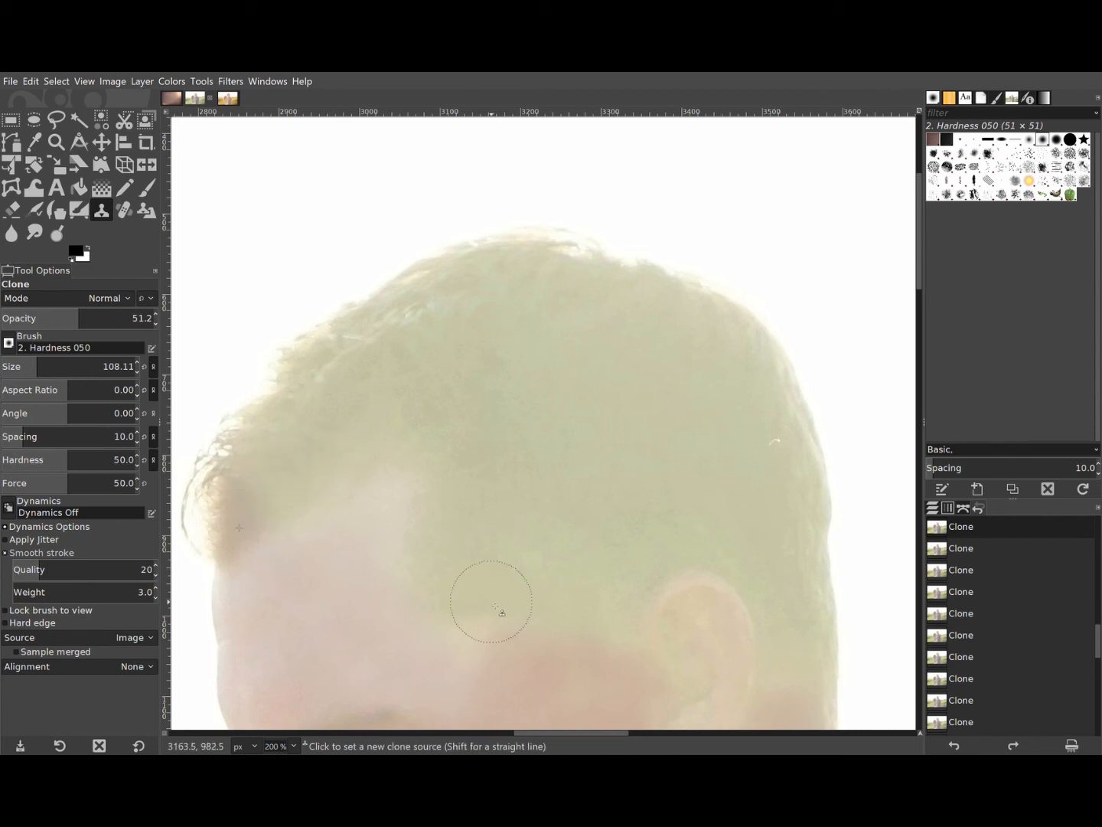
- Undo further clone strokes on the temple in front of the man's ear
scroll(492, 600, "down", 2)
scroll(546, 720, "down", 2)
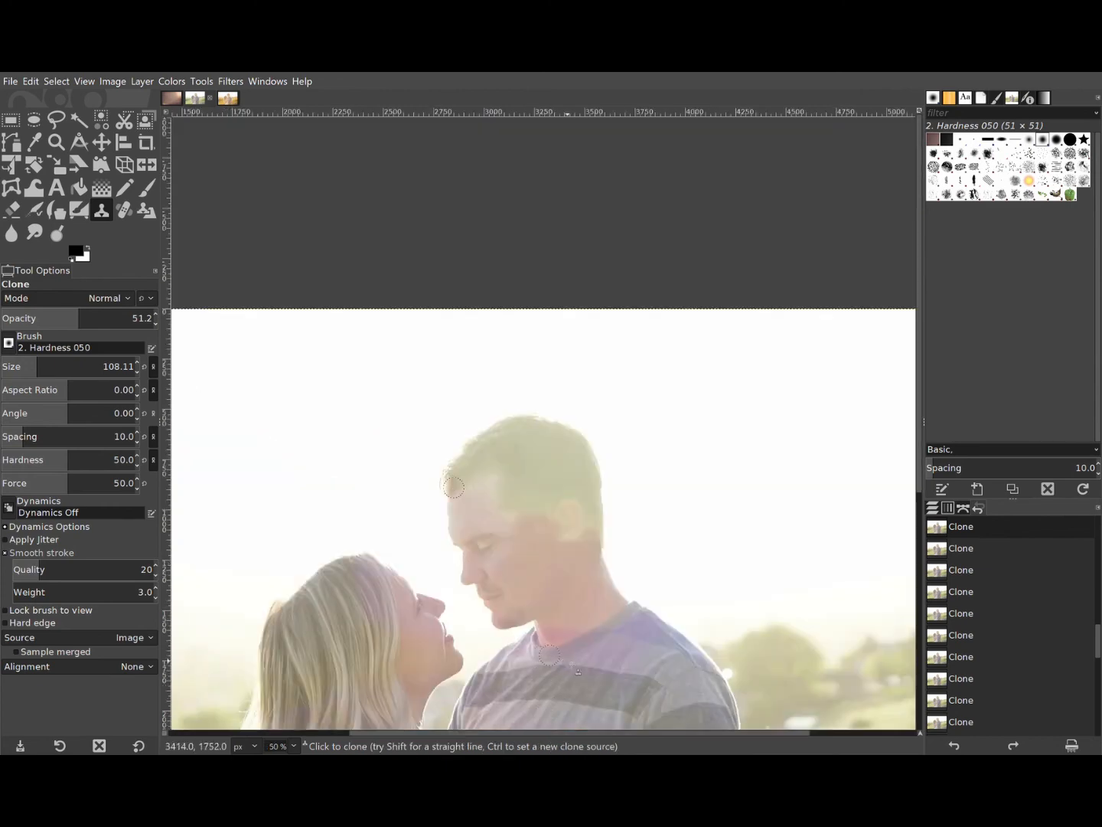
scroll(556, 542, "down", 2)
scroll(556, 542, "up", 4)
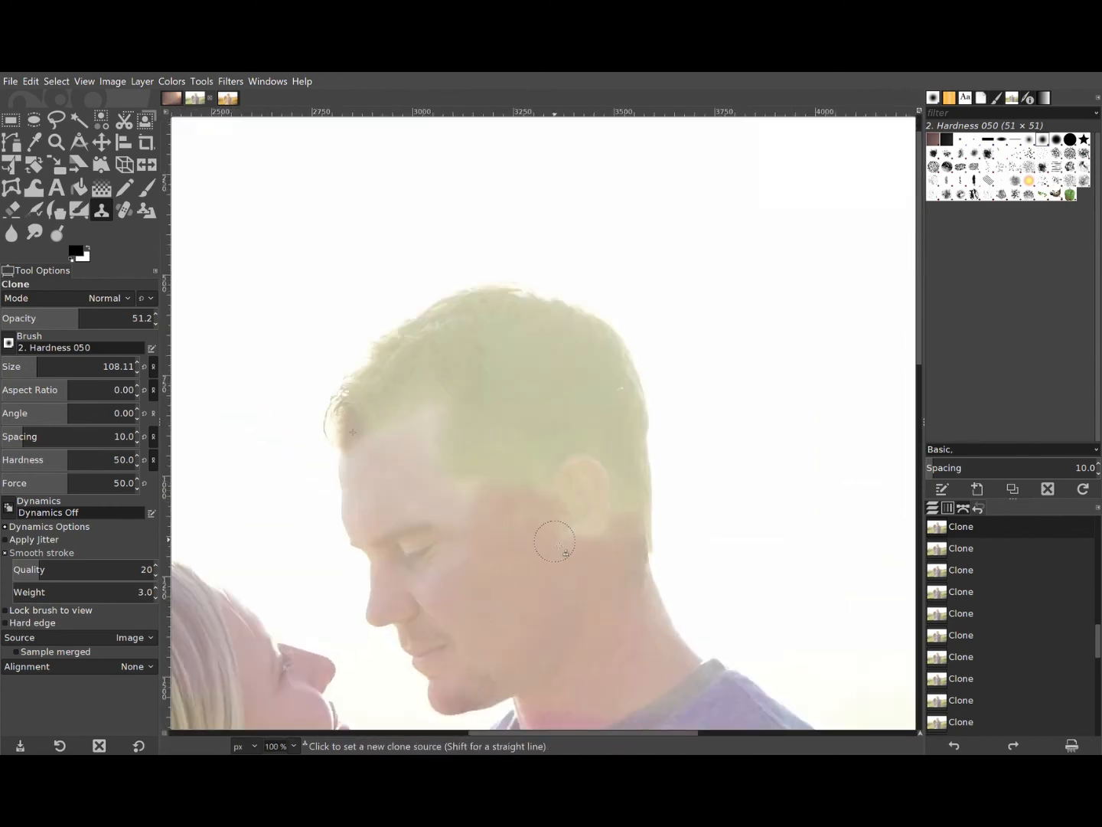
scroll(555, 542, "up", 2)
key("ctrl")
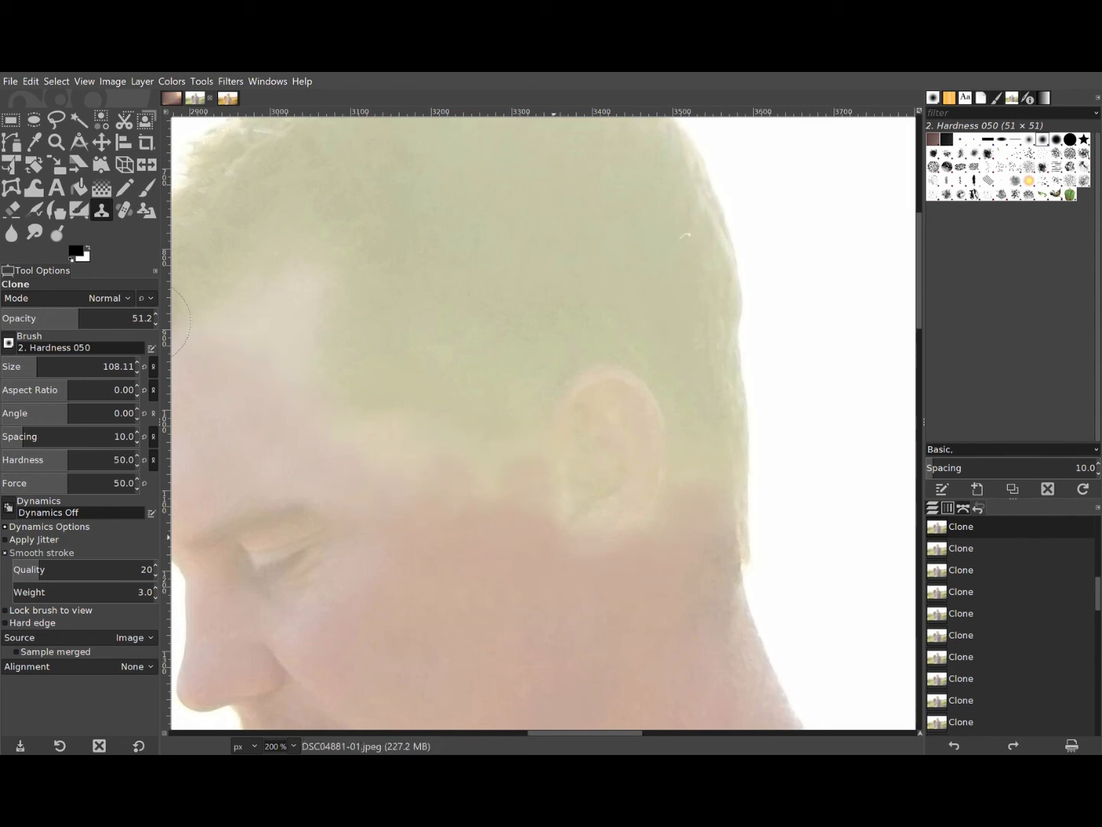
- Set the Clone tool to 26.8 opacity and size 154.54, and clone cheek skin over the temple in front of the man's ear
left_click(44, 316)
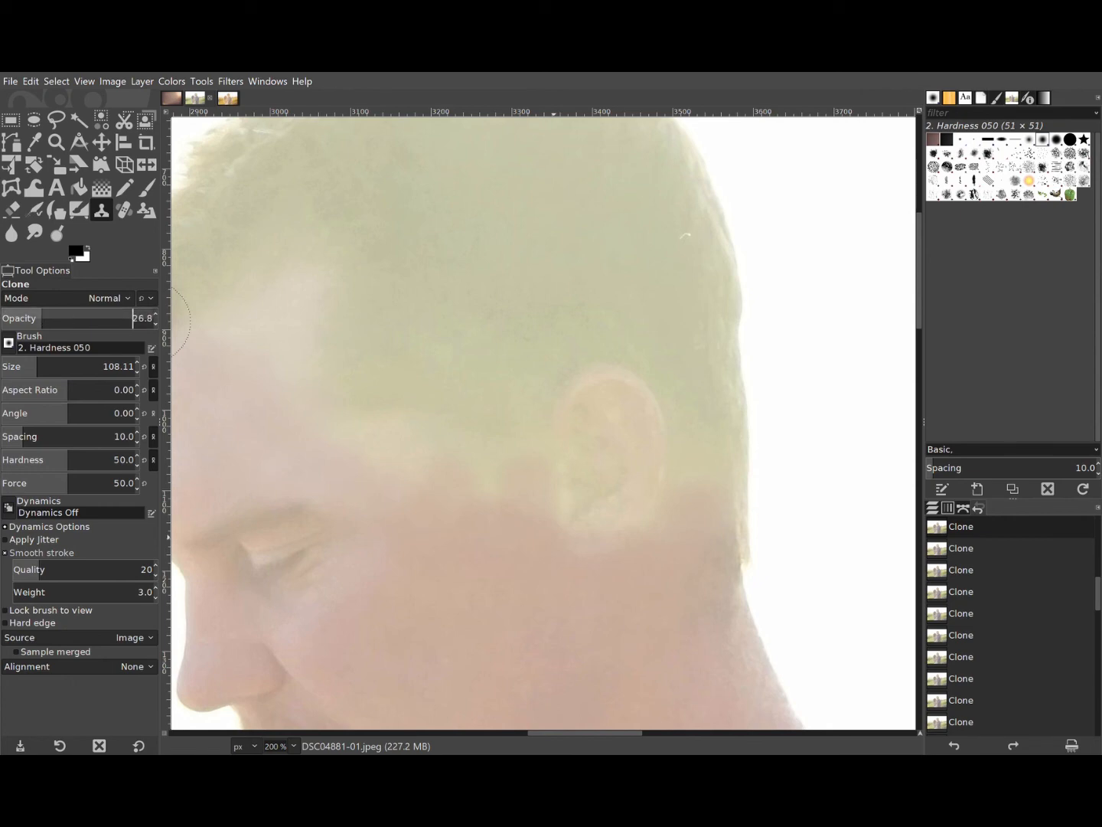
left_click(45, 362)
left_click(451, 462)
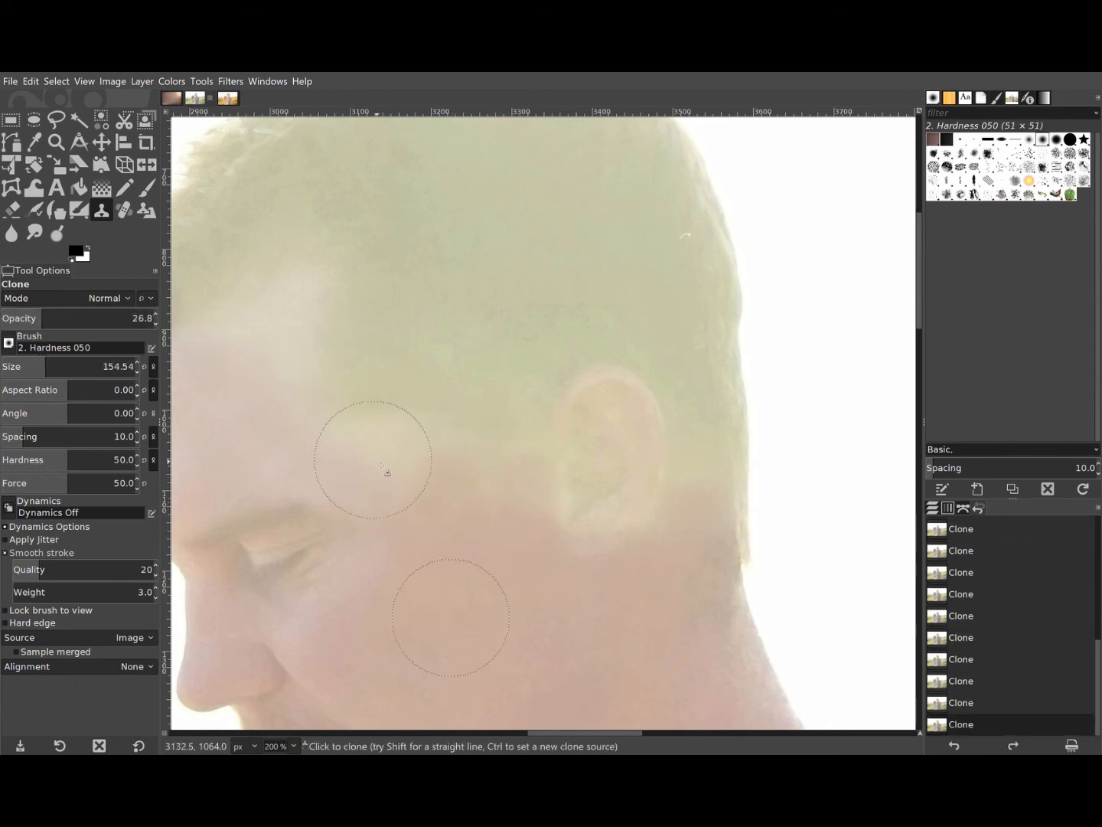
left_click(497, 459)
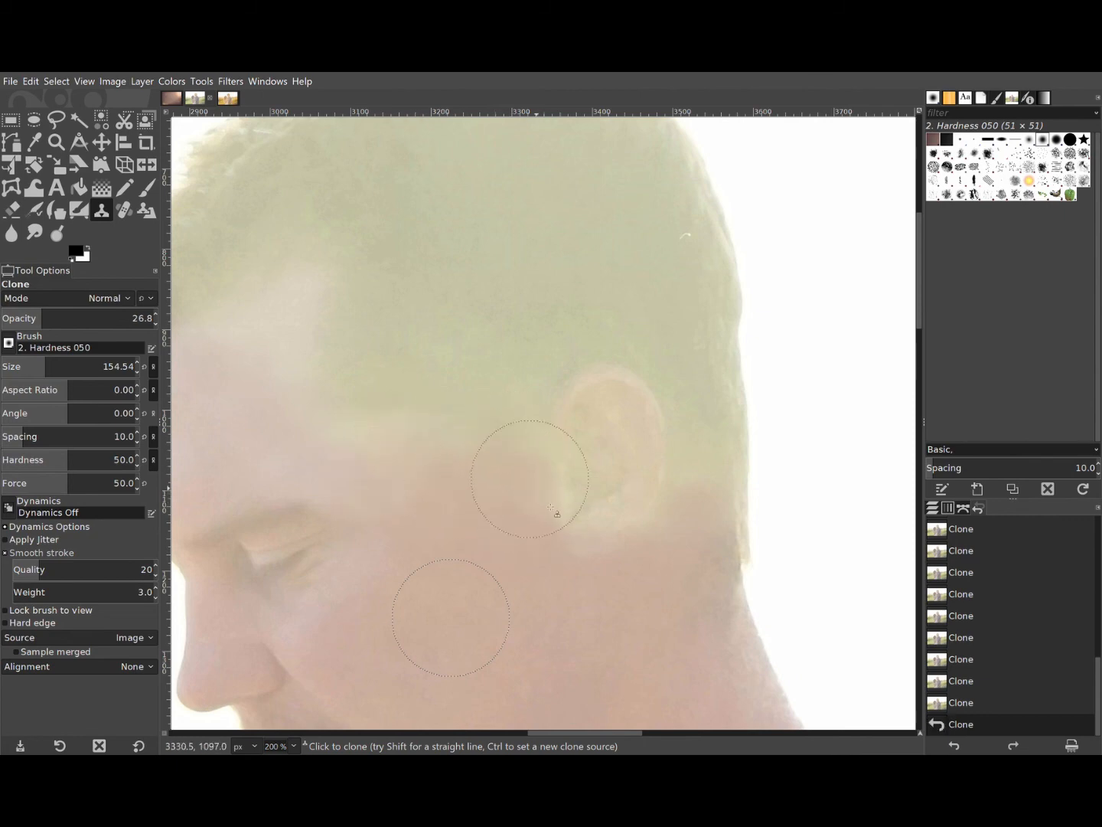
left_click(374, 432)
key("1")
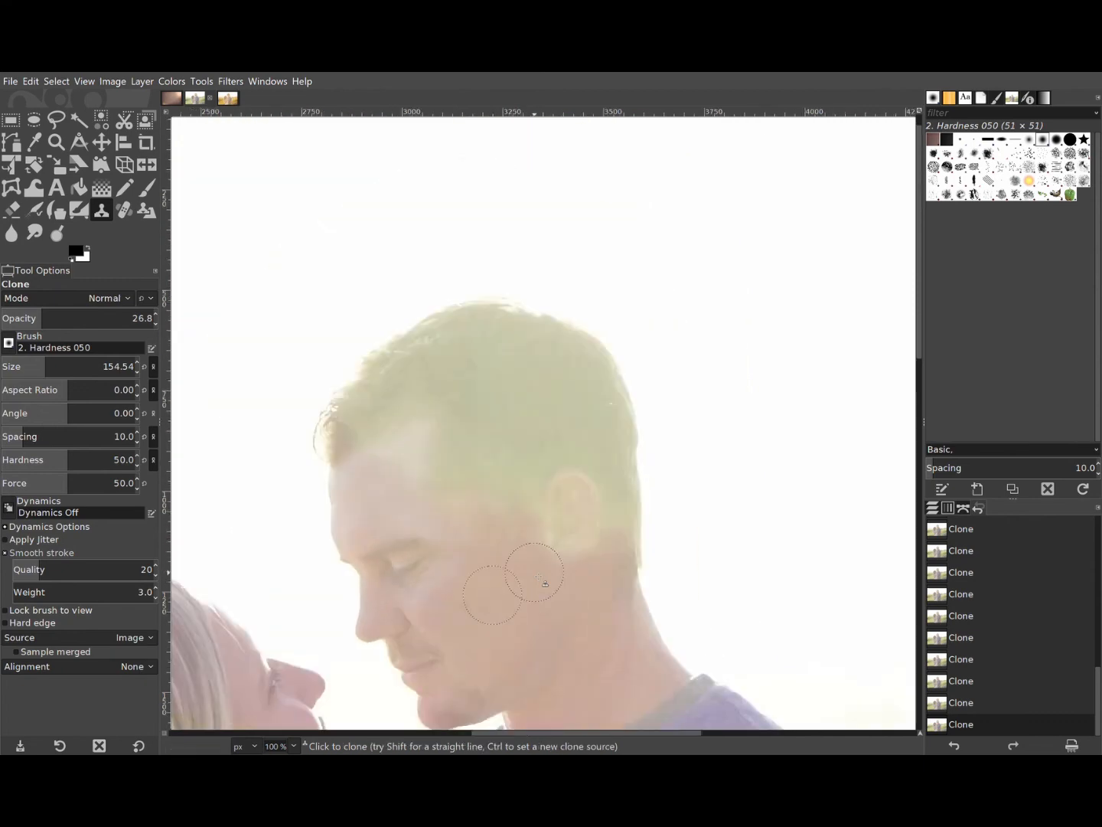
scroll(570, 652, "down", 3)
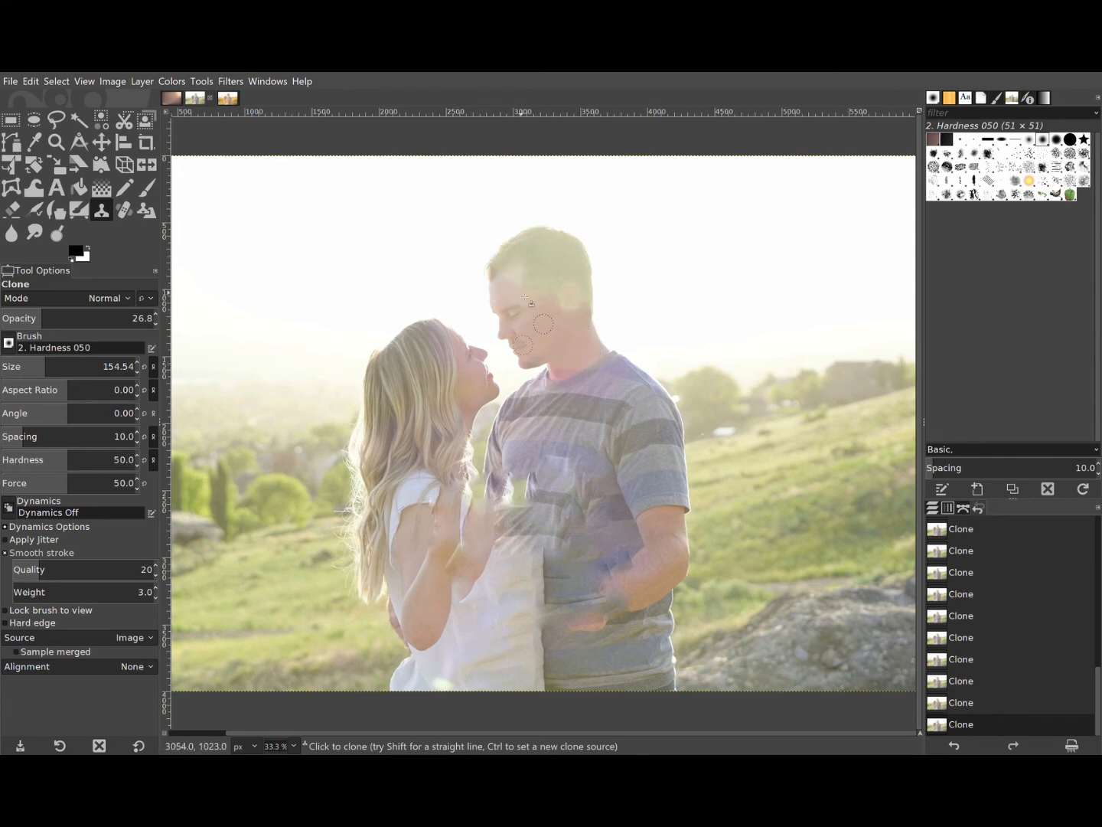
- Sample skin on the man's forehead and clone it over the upper forehead and beside the hairline
scroll(527, 299, "up", 5)
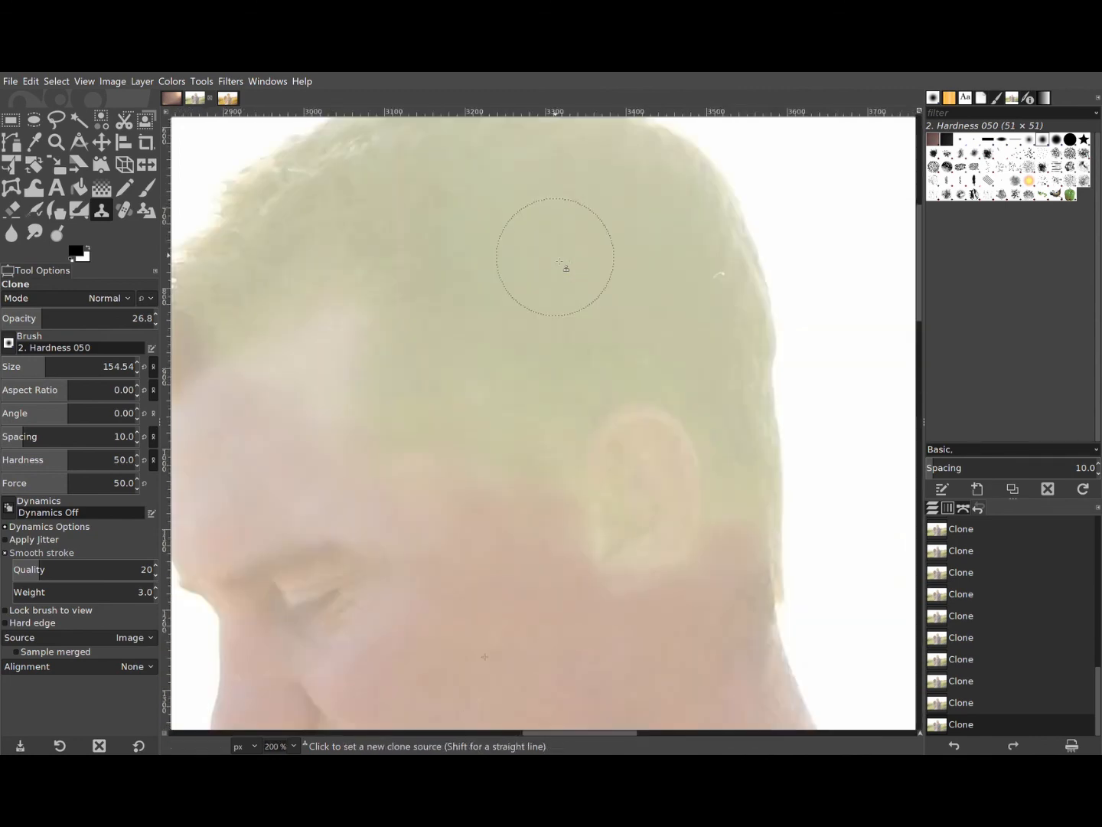
scroll(566, 268, "down", 2)
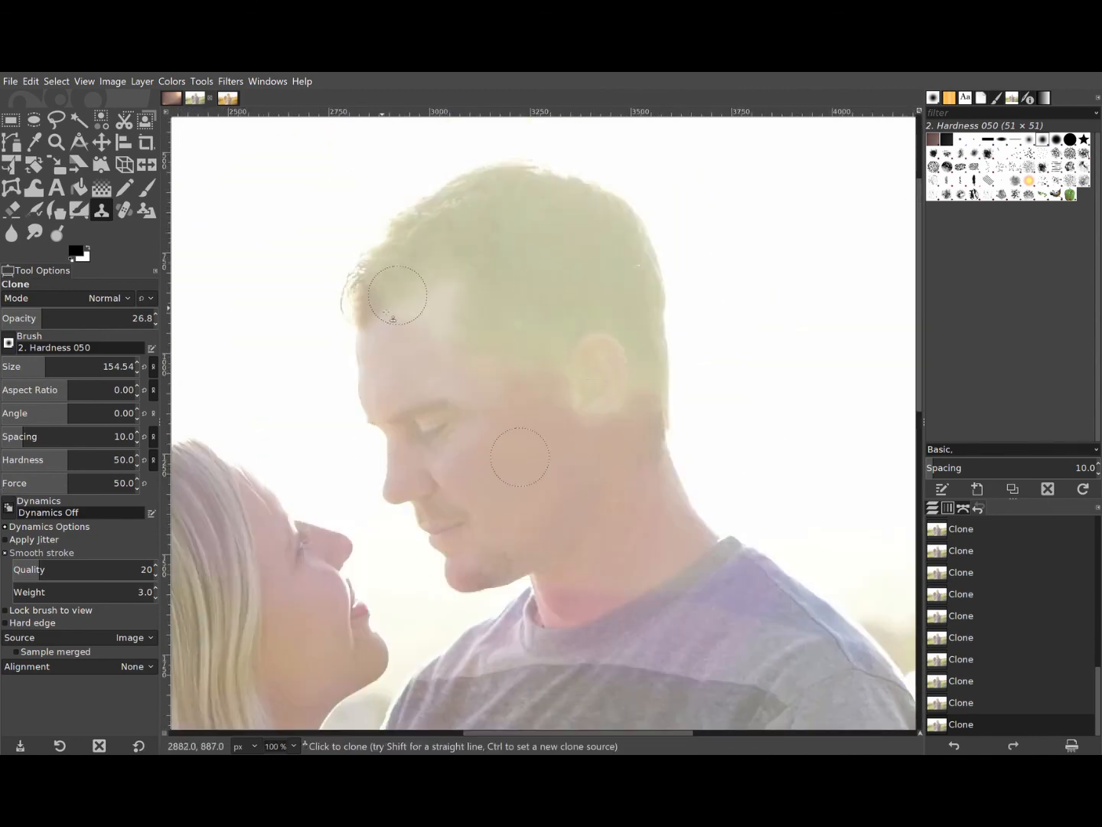
left_click(408, 347, "ctrl")
left_click(429, 304)
left_click(433, 316)
left_click(433, 335)
left_click(397, 341)
left_click(453, 359)
- Burn the midtones of the man's hair on the top and back of his head at 76.7 opacity
left_click(57, 232)
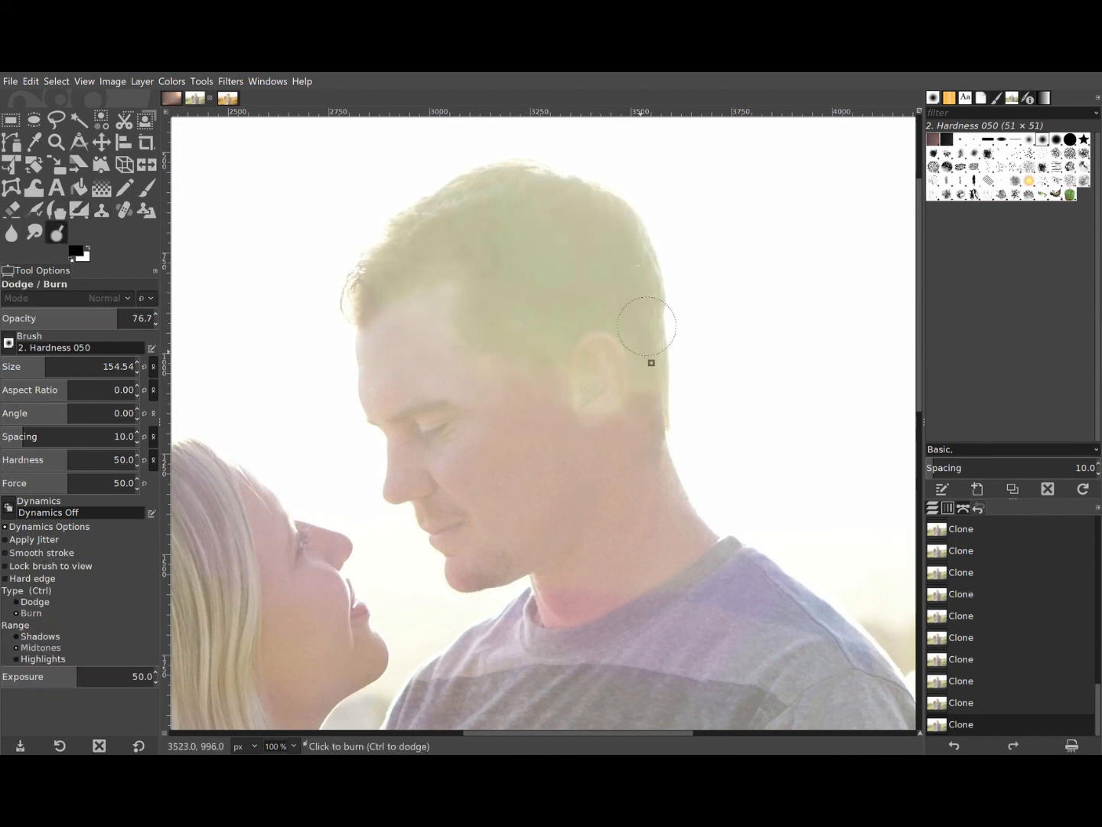
mouse_move(563, 244)
left_mouse_down()
mouse_move(414, 246)
mouse_move(536, 244)
left_mouse_up()
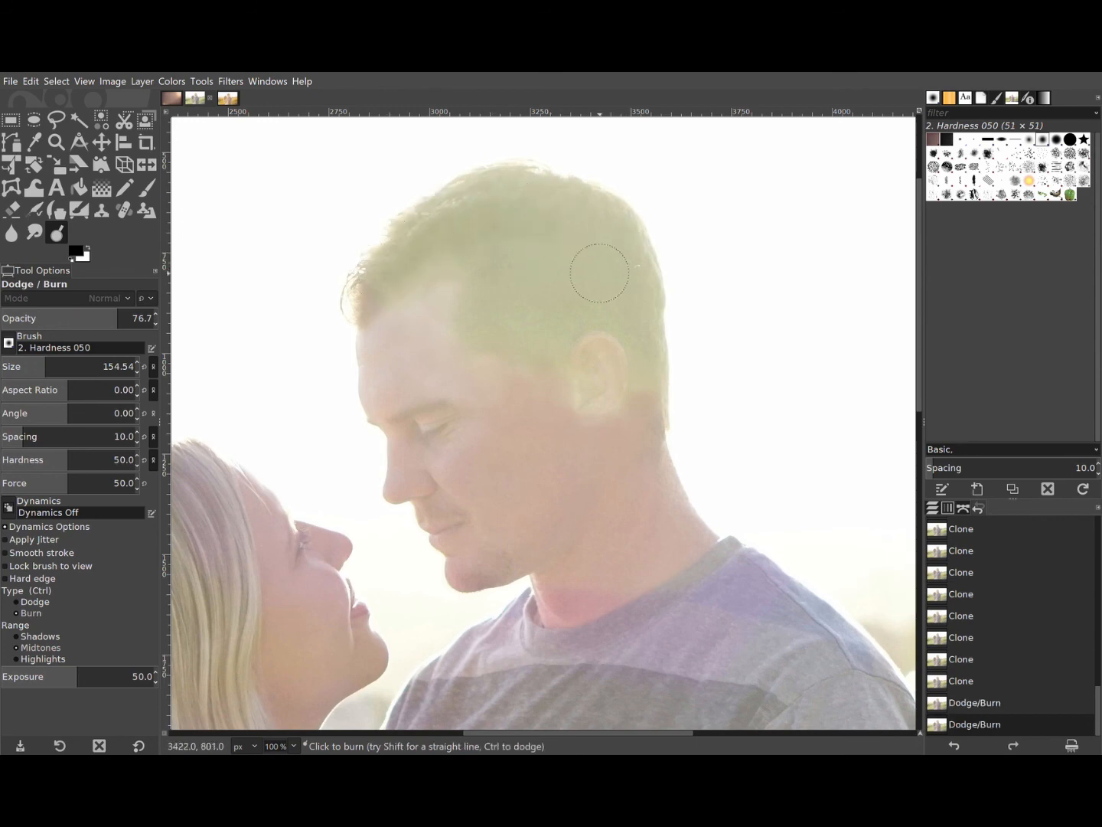
mouse_move(599, 274)
left_mouse_down()
mouse_move(411, 283)
mouse_move(484, 223)
mouse_move(569, 308)
mouse_move(580, 217)
mouse_move(622, 260)
left_mouse_up()
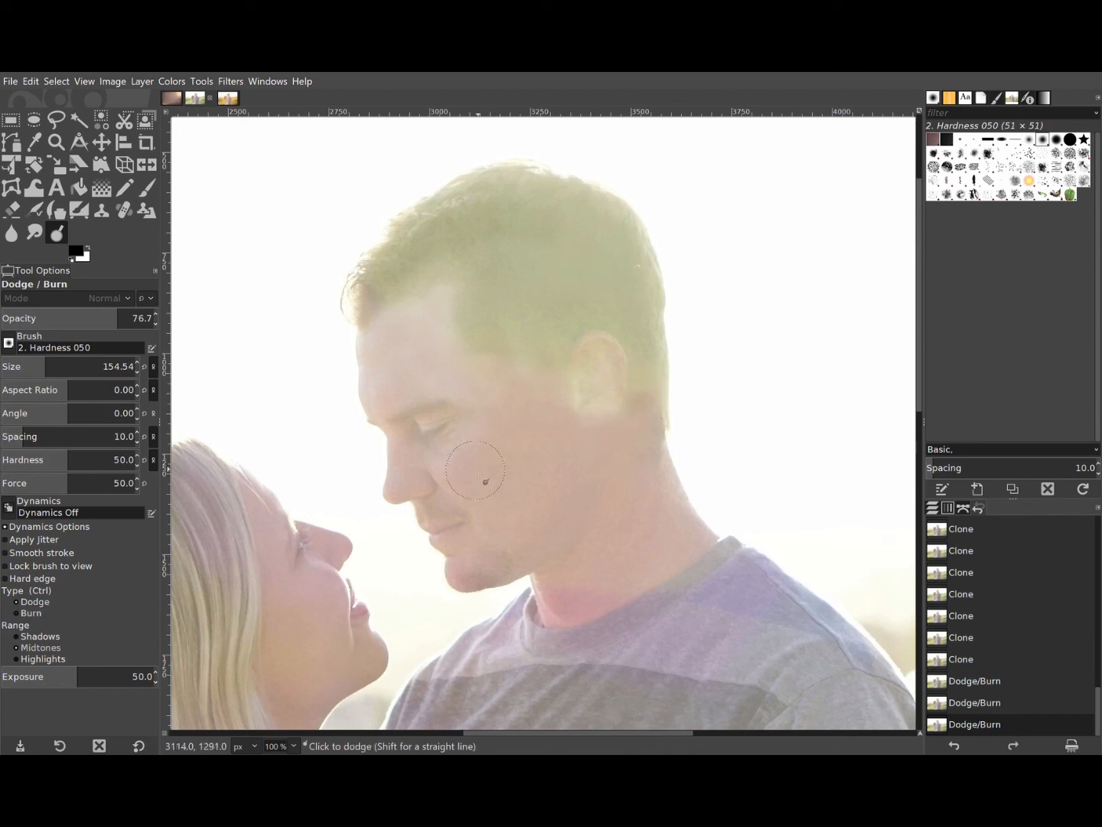
scroll(717, 352, "down", 3)
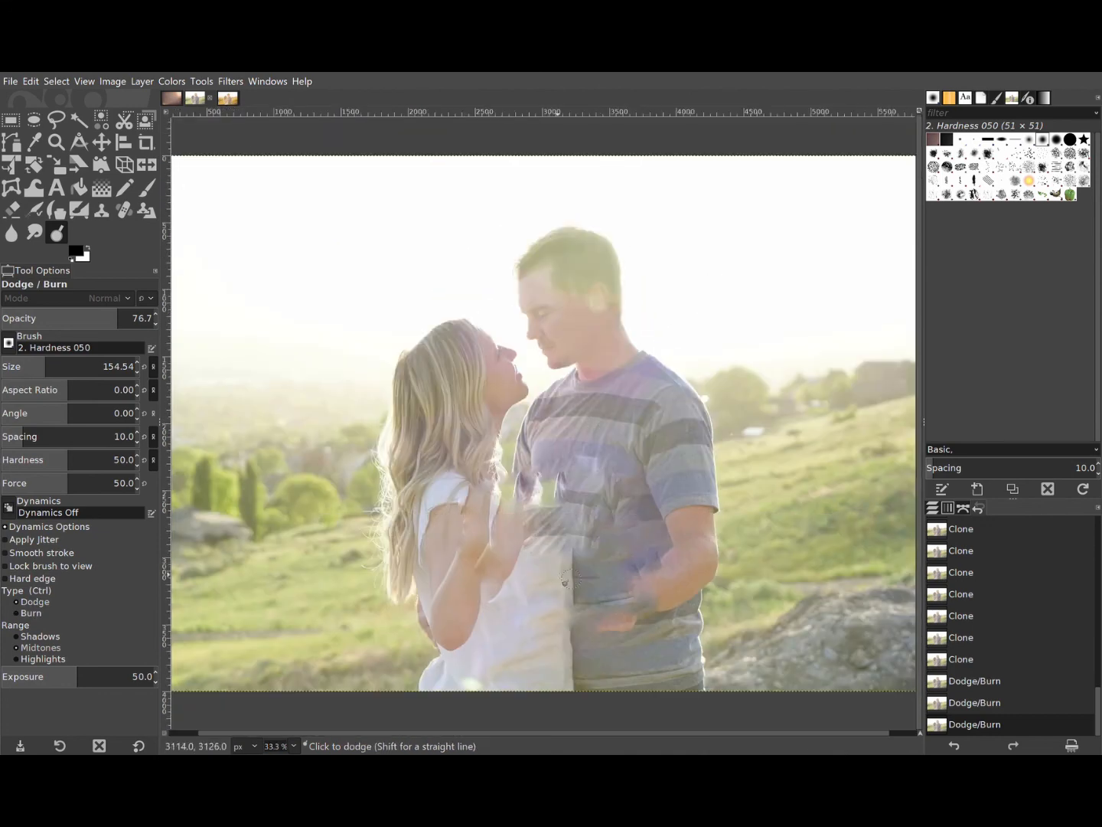
scroll(530, 520, "down", 5)
scroll(534, 522, "up", 3)
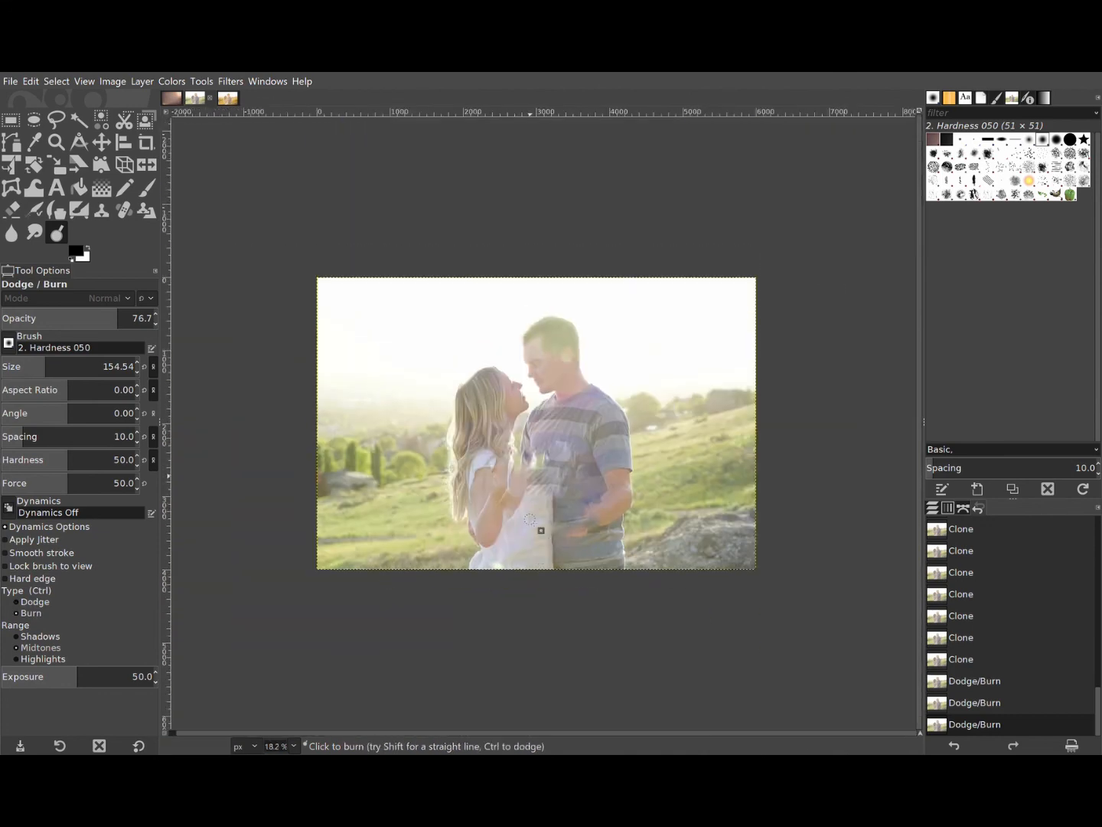
- Set the Clone brush size to 25.09, sample the upper ear and clone it over the ear's lower rim and lobe
key("ctrl")
scroll(567, 369, "up", 4, "ctrl")
scroll(573, 438, "up", 4, "ctrl")
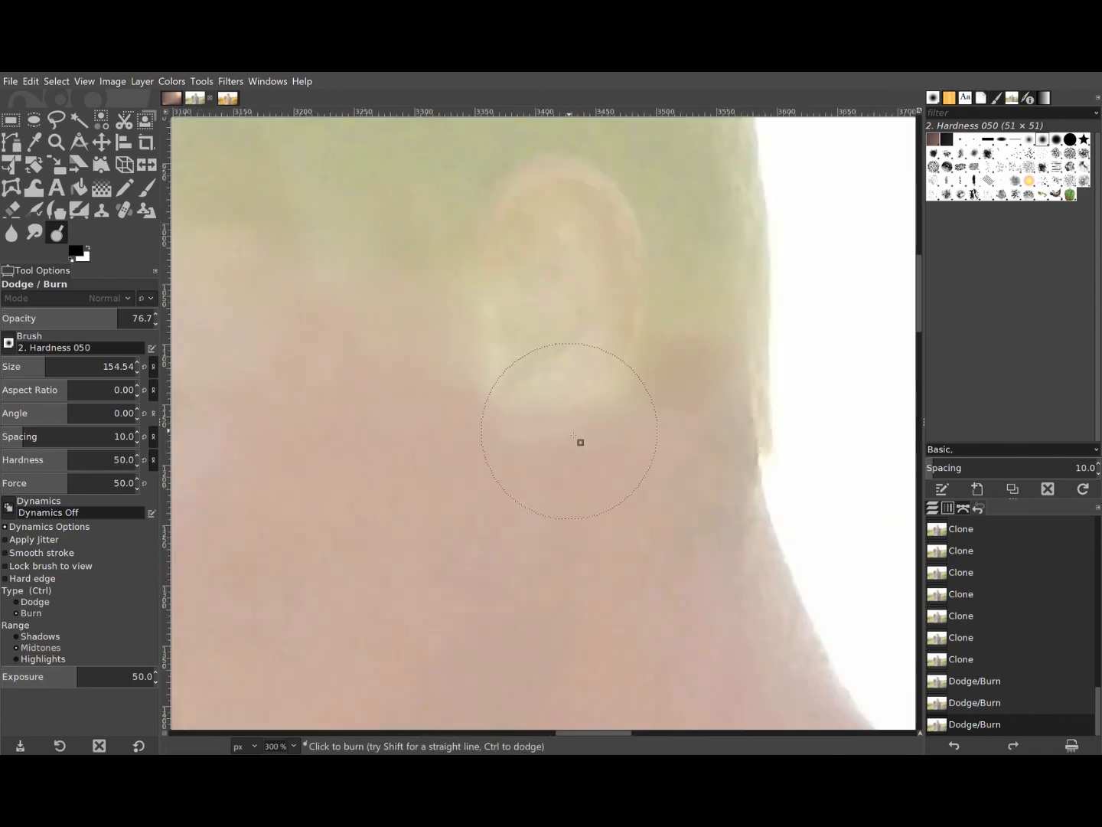
key("c")
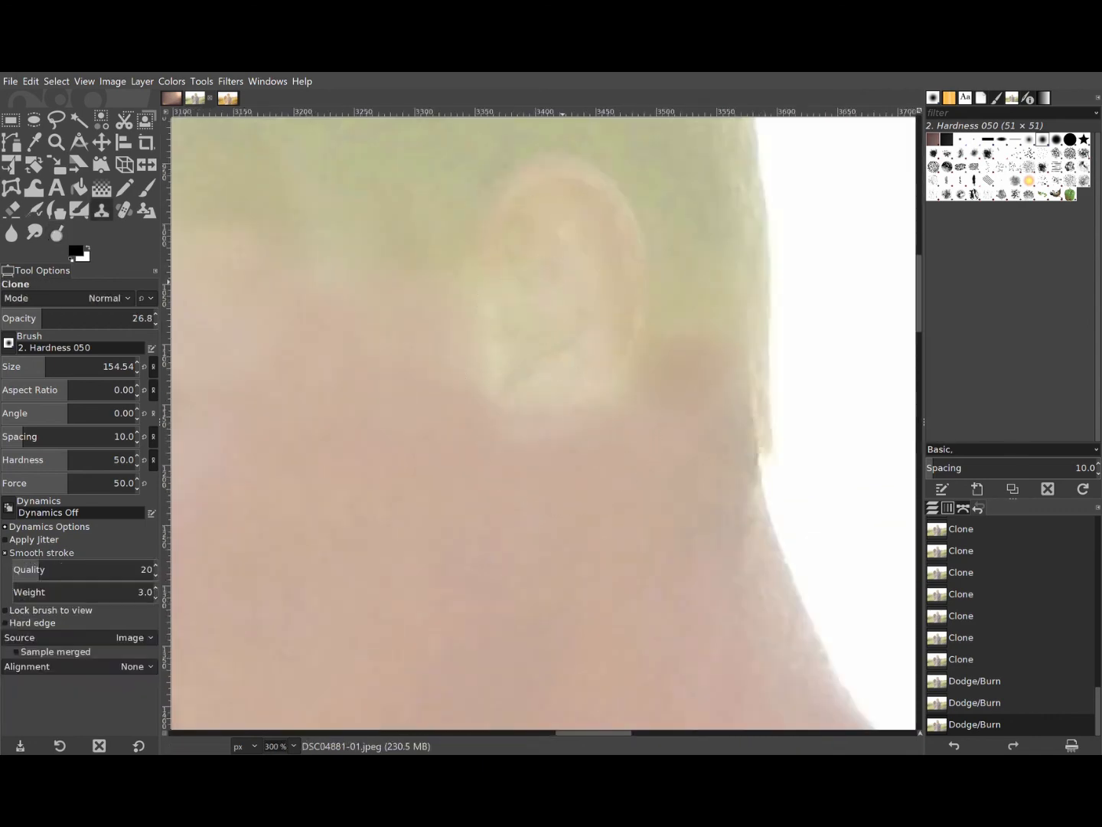
left_click_drag(43, 368, 17, 368)
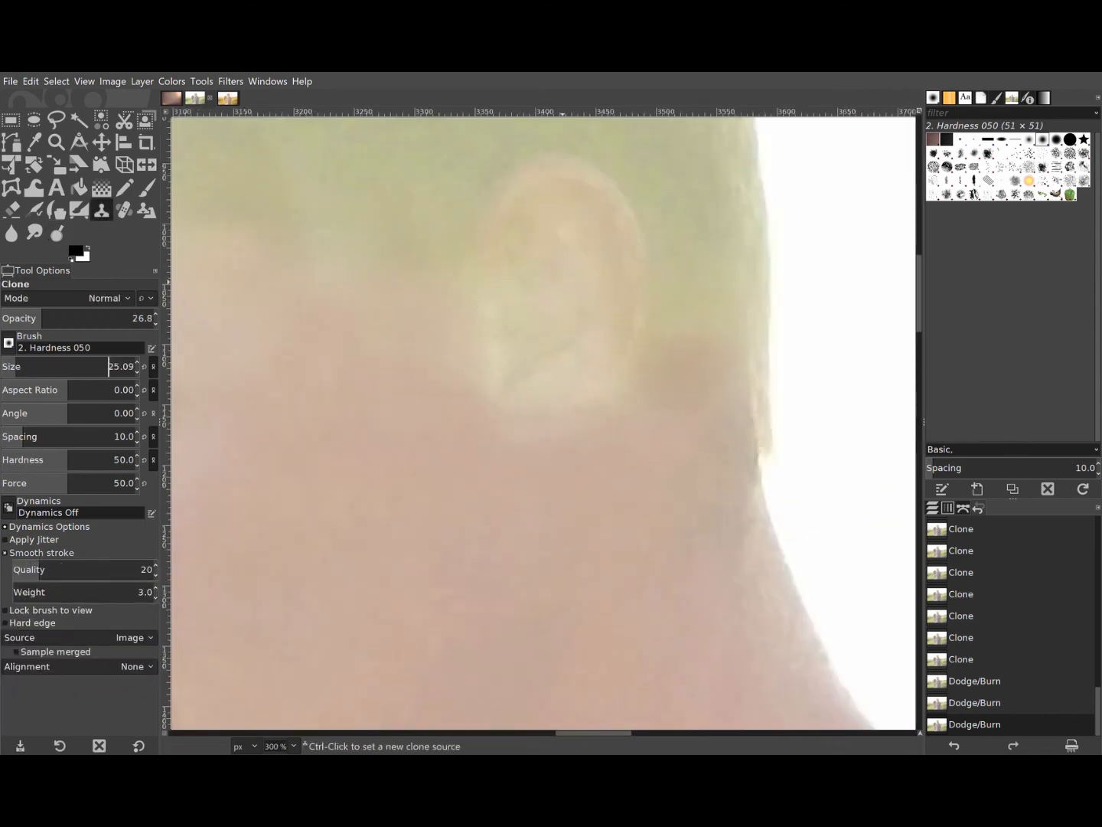
left_click(583, 205, "ctrl")
mouse_move(611, 288)
left_mouse_down()
mouse_move(569, 376)
mouse_move(619, 343)
left_mouse_up()
left_click_drag(616, 328, 566, 369)
mouse_move(597, 315)
left_mouse_down()
mouse_move(545, 370)
mouse_move(529, 334)
left_mouse_up()
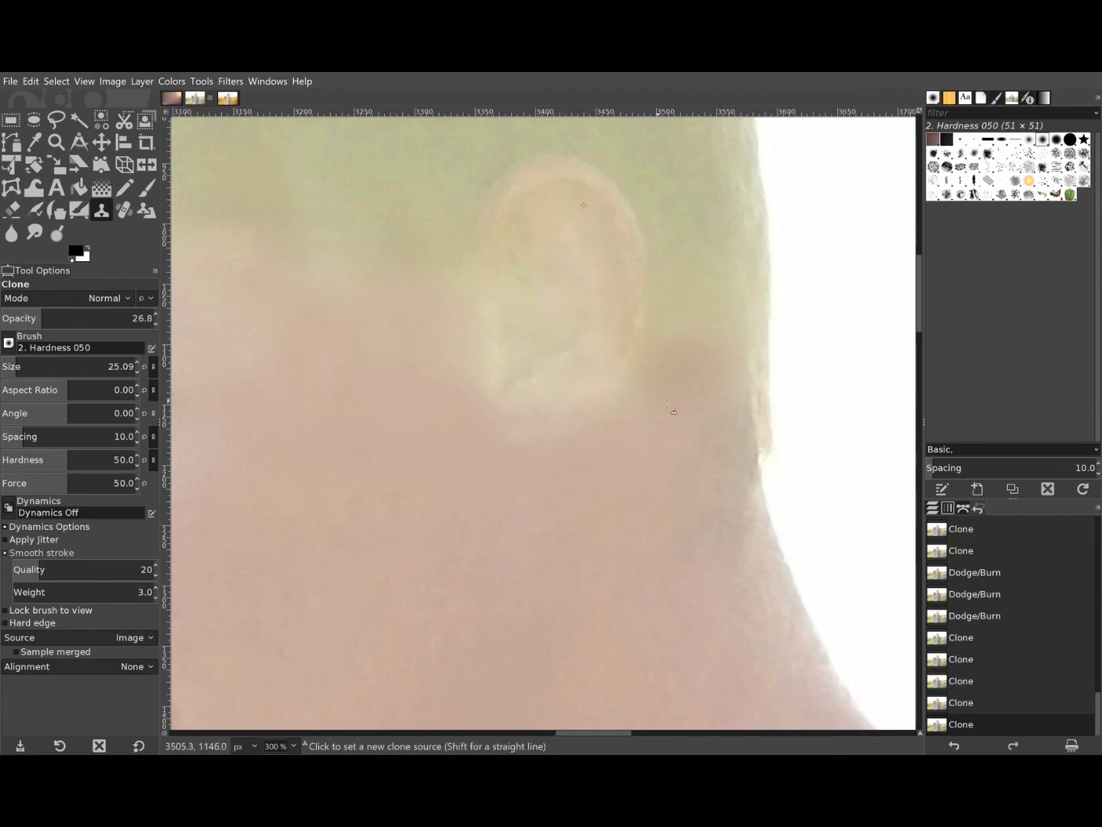
- Clone skin sampled behind the lobe and from the upper ear over the man's lobe and inner ear, undoing the last stroke
left_click(671, 409, "ctrl")
mouse_move(652, 372)
left_mouse_down()
mouse_move(617, 431)
mouse_move(513, 424)
left_mouse_up()
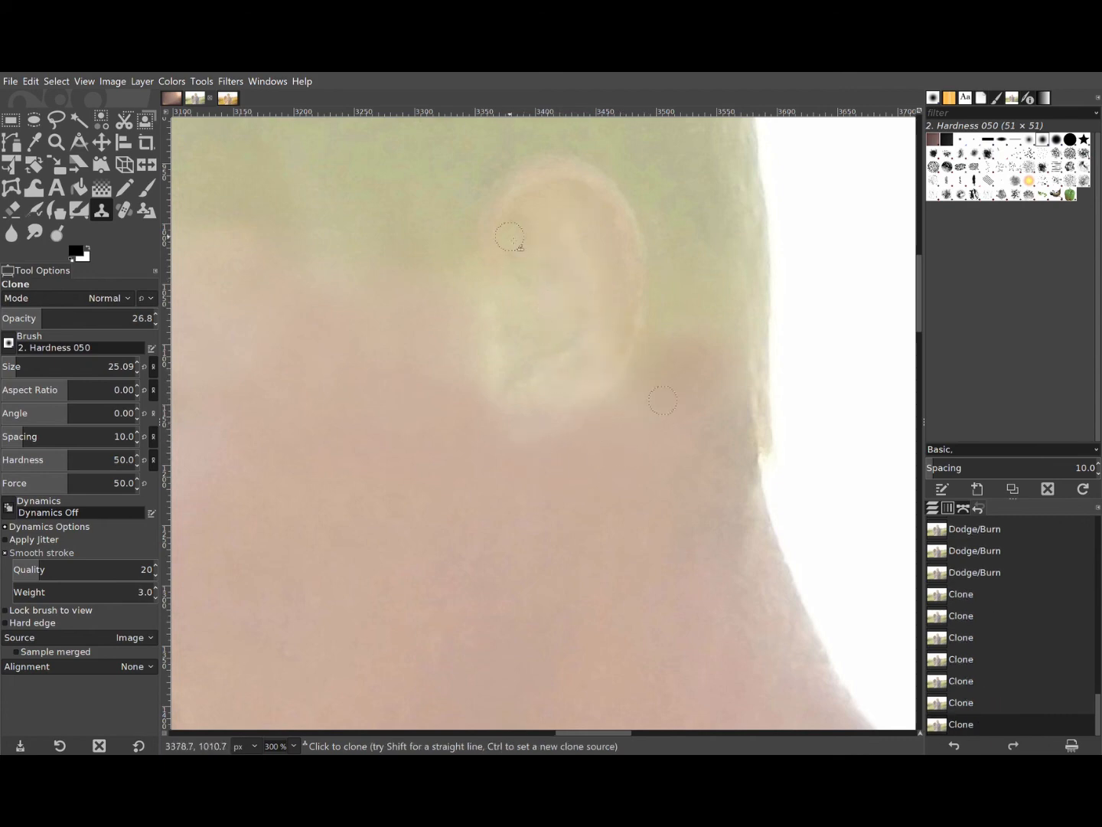
left_click(568, 208, "ctrl")
mouse_move(541, 274)
left_mouse_down()
mouse_move(528, 252)
mouse_move(546, 268)
left_mouse_up()
mouse_move(548, 269)
left_mouse_down()
mouse_move(561, 317)
mouse_move(584, 303)
mouse_move(567, 330)
mouse_move(526, 291)
mouse_move(507, 301)
mouse_move(499, 392)
mouse_move(468, 288)
left_mouse_up()
mouse_move(585, 420)
left_mouse_down()
mouse_move(630, 351)
mouse_move(490, 407)
mouse_move(487, 335)
mouse_move(535, 342)
mouse_move(473, 354)
mouse_move(495, 403)
mouse_move(473, 302)
mouse_move(508, 409)
left_mouse_up()
key("ctrl+z")
- Sample cheek skin in front of the man's ear and clone it over the greenish front edge of the lobe
left_click(411, 334, "ctrl")
left_click_drag(500, 328, 512, 377)
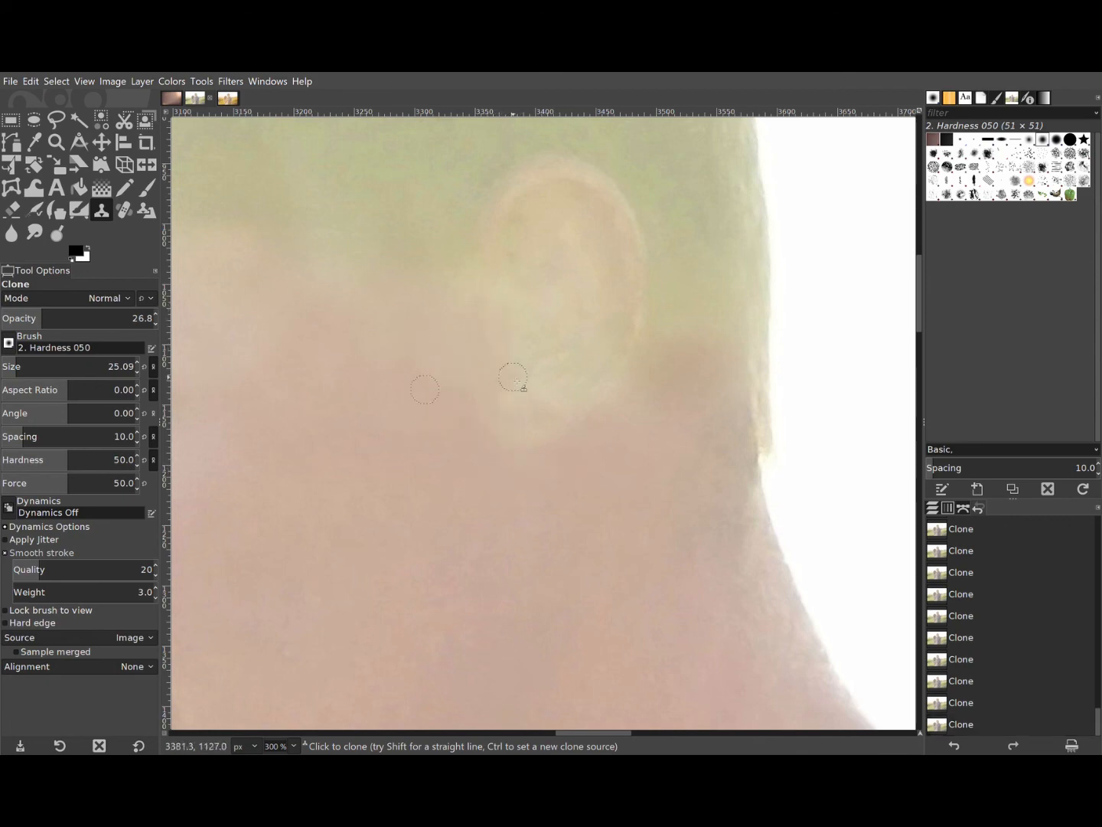
scroll(582, 290, "down", 5, "ctrl")
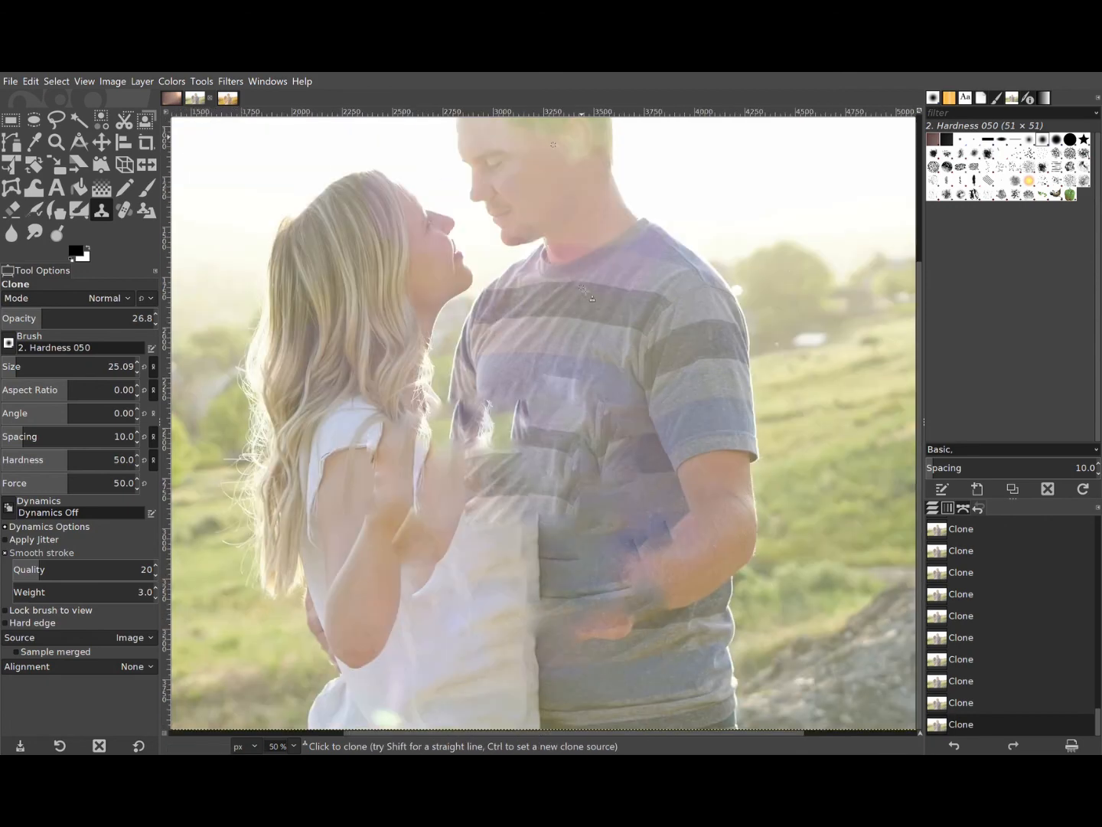
scroll(507, 417, "down", 2, "ctrl")
scroll(449, 378, "up", 1)
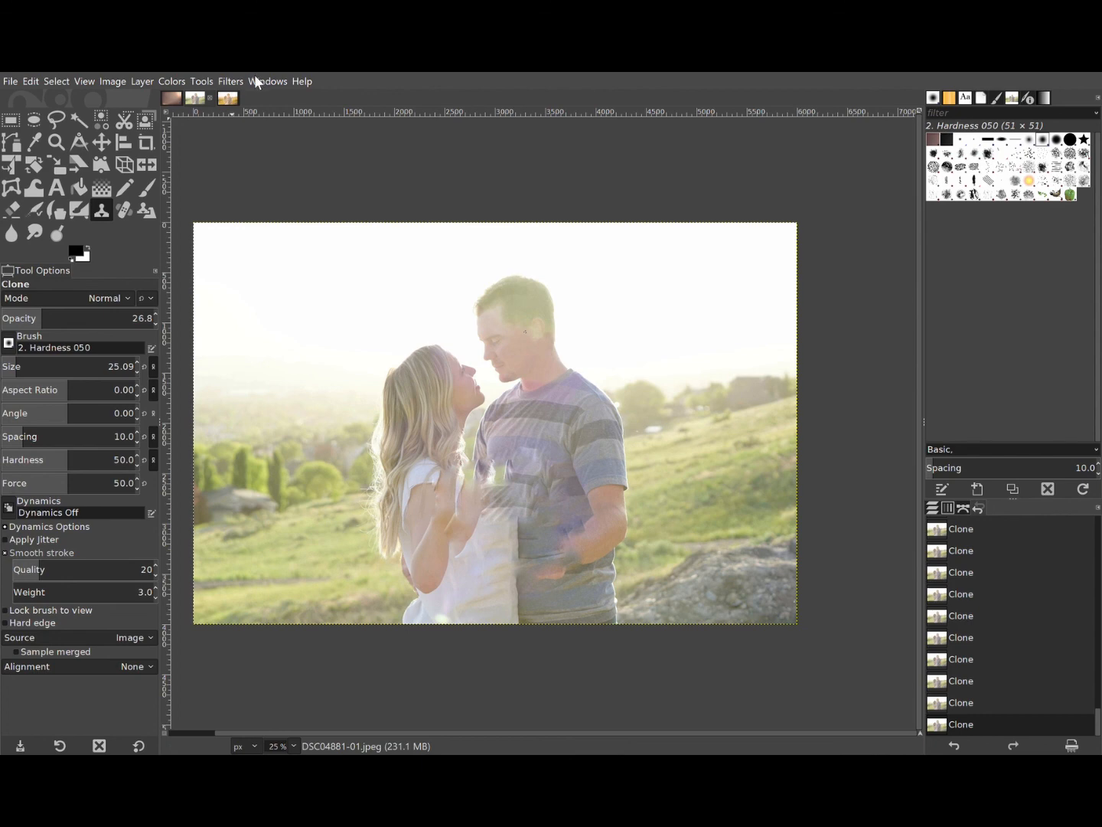
- Switch to the warm-toned version of the portrait, Reed-3.jpg, and frame the man's head
left_click(229, 98)
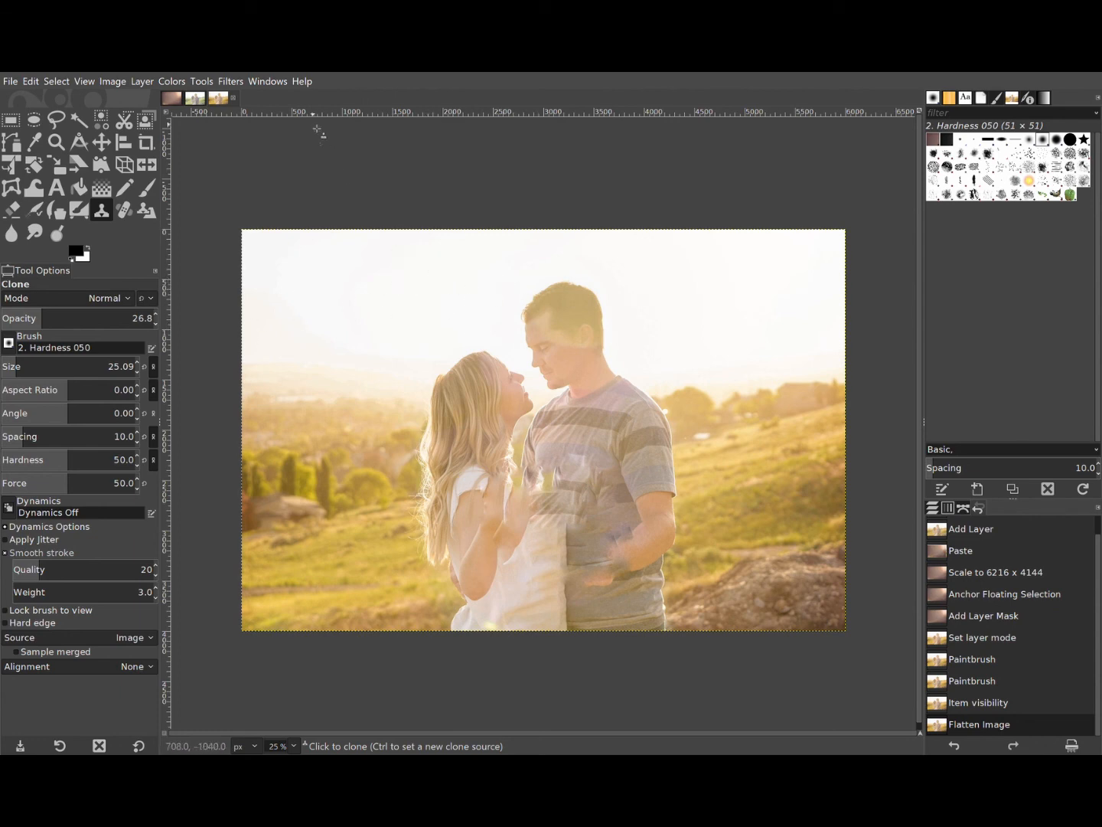
left_click(195, 102)
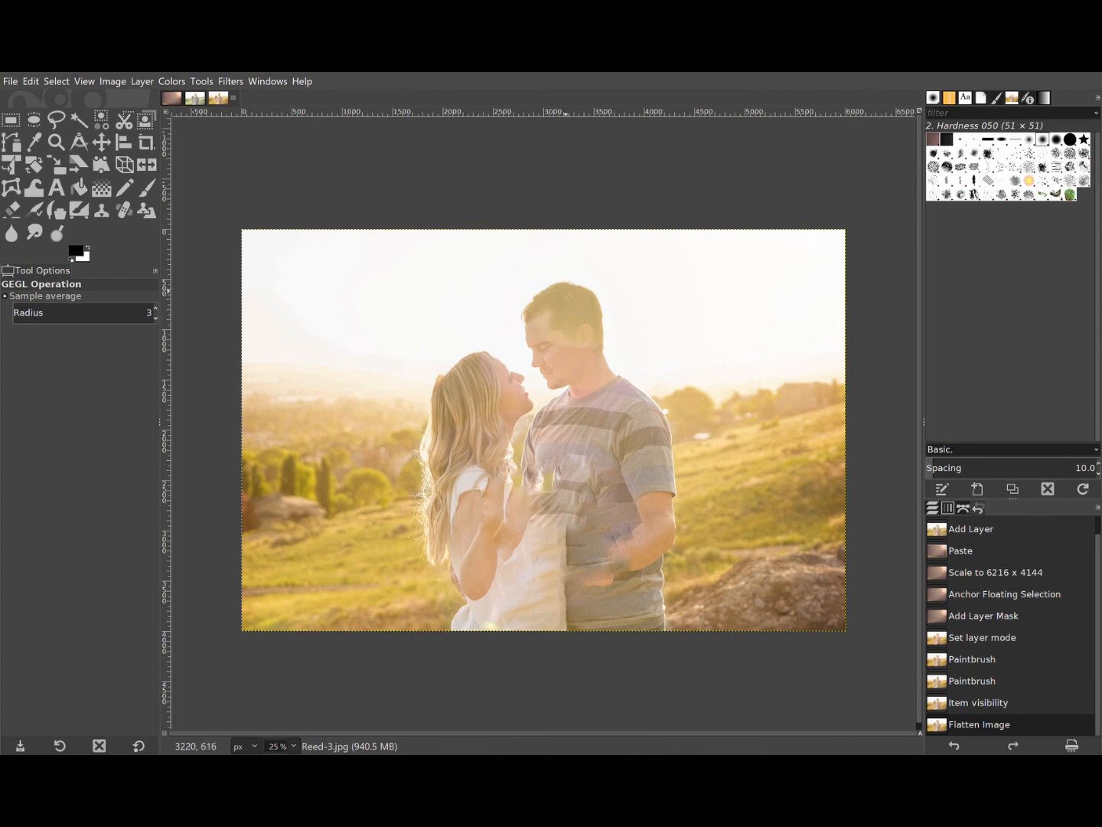
scroll(594, 344, "up", 3)
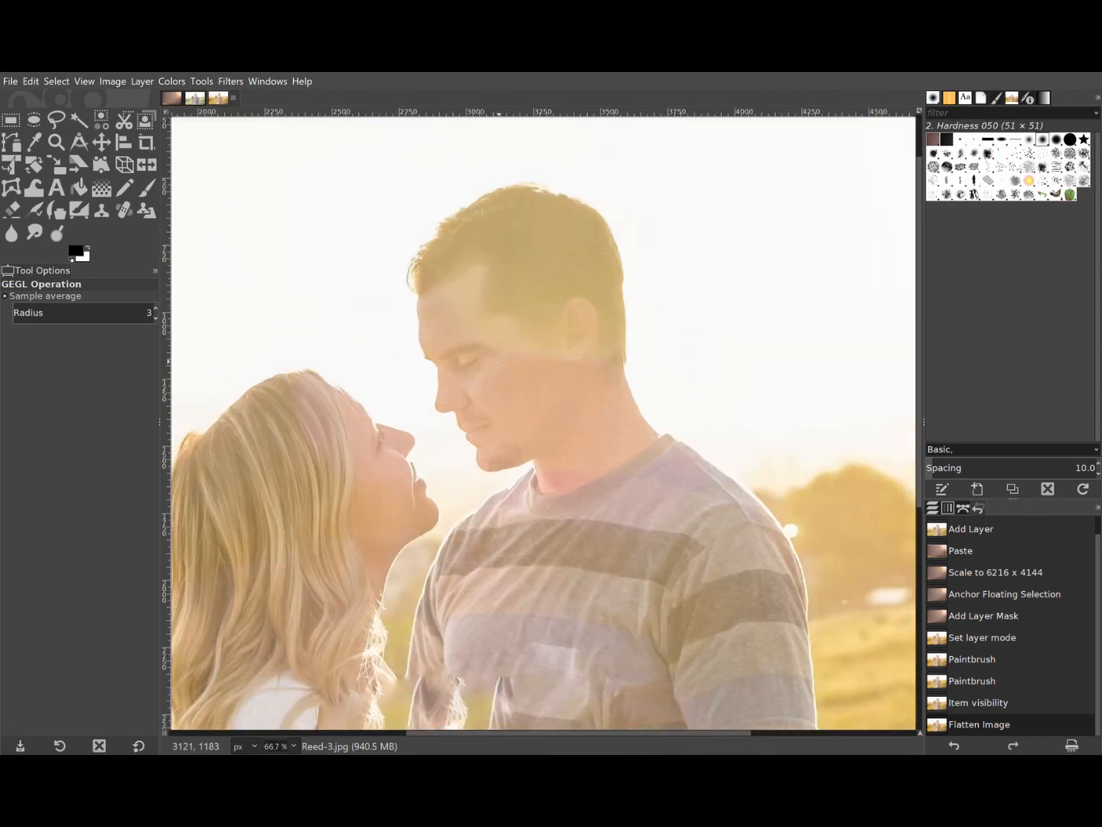
scroll(504, 365, "up", 3)
scroll(503, 365, "down", 2)
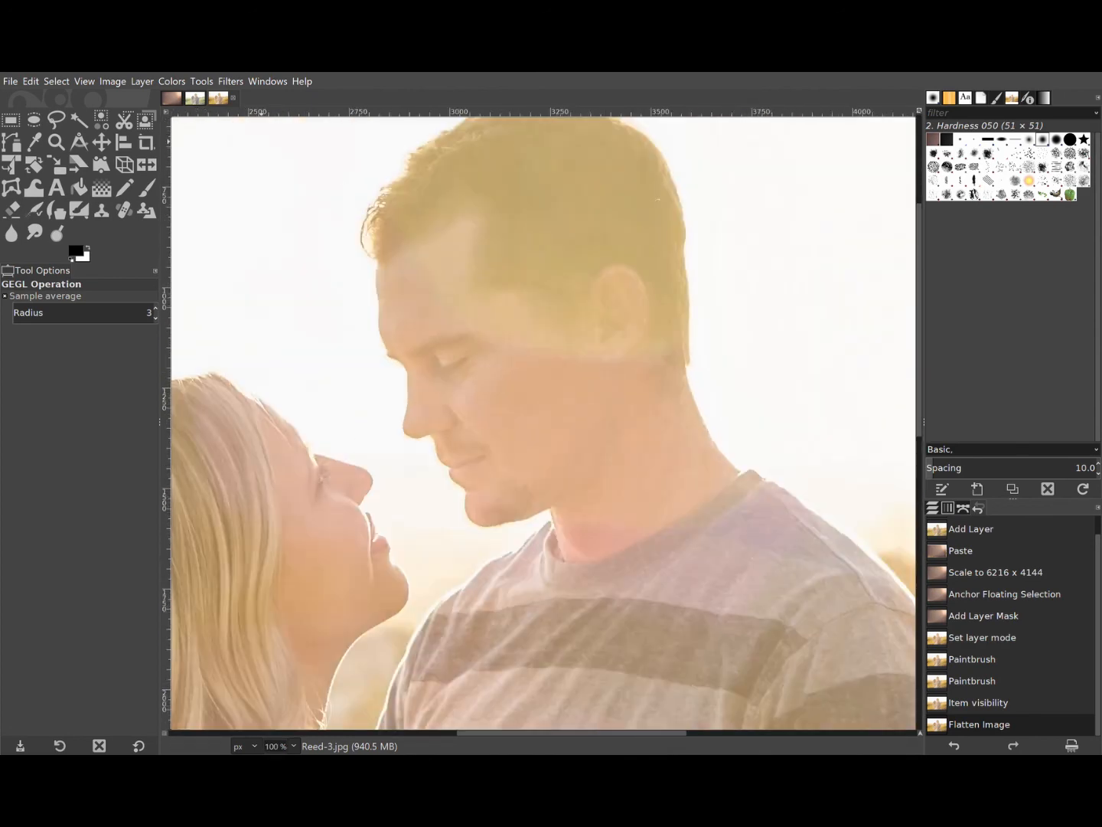
- With Clone at 45.1 opacity and size 142.87, clone sampled cheek skin over the yellowish band from the man's temple to his ear
left_click(101, 211)
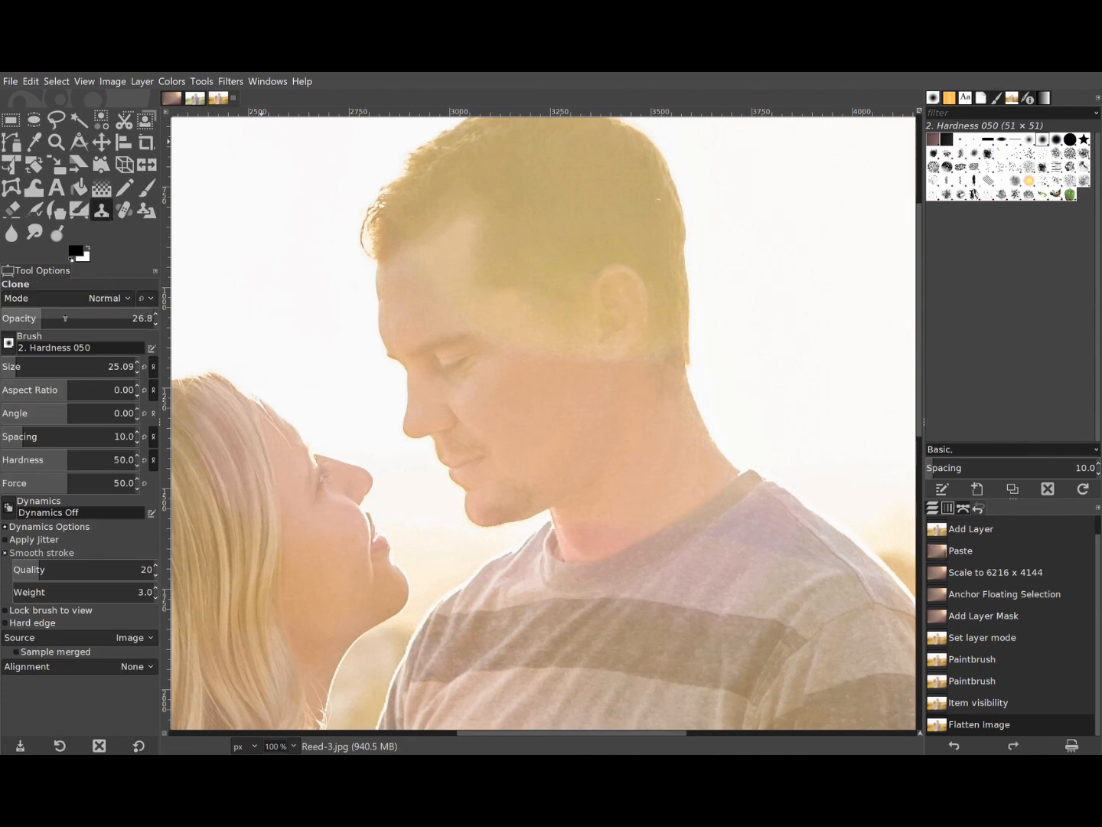
left_click_drag(65, 318, 69, 316)
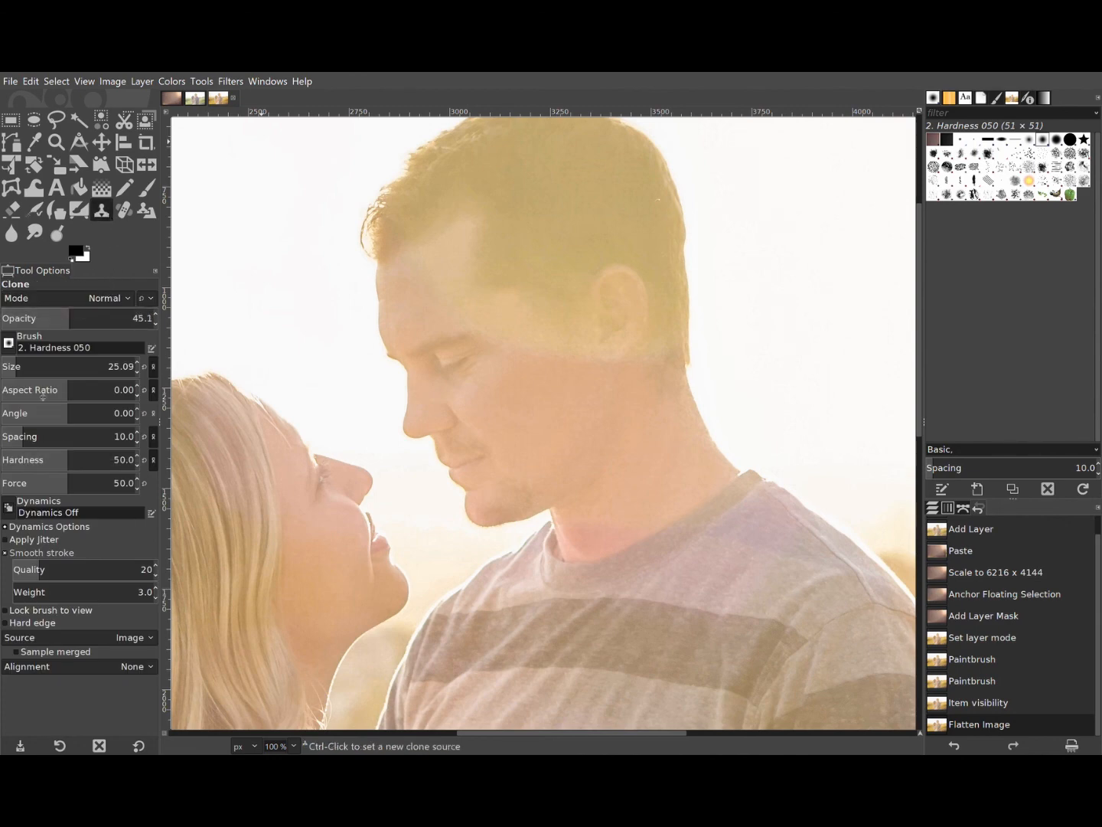
left_click(45, 364)
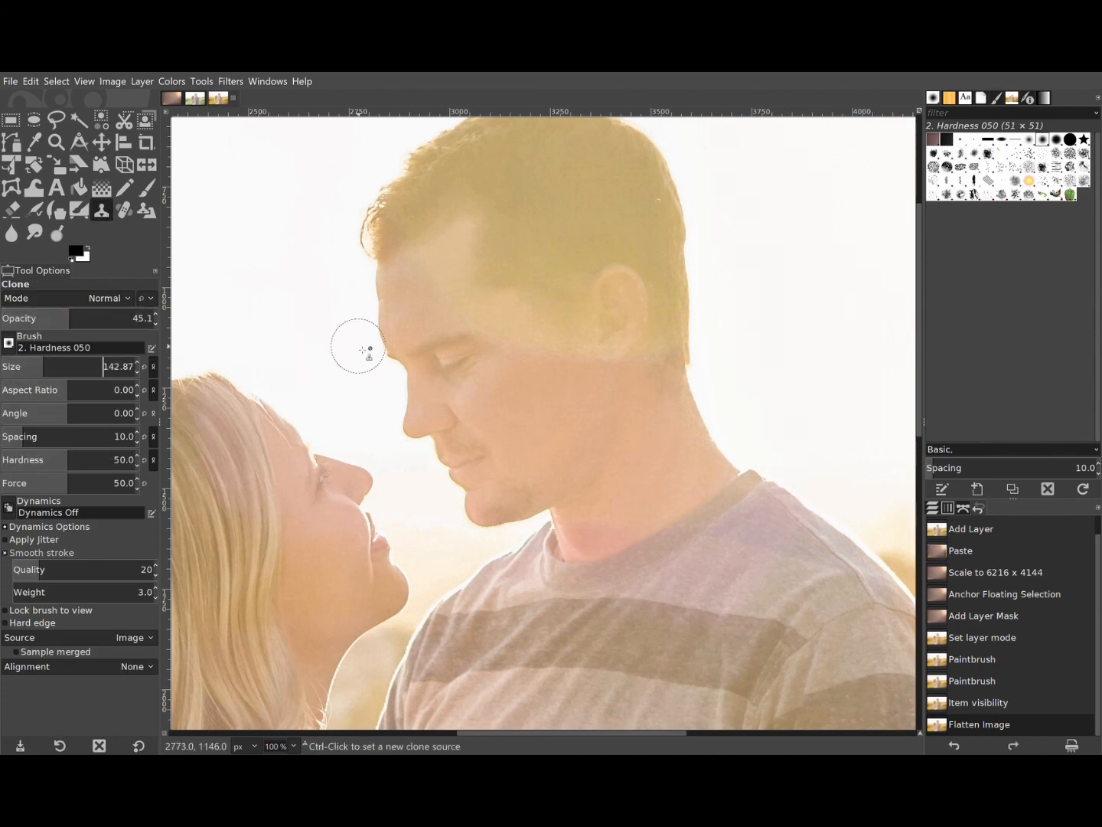
left_click(551, 391, "ctrl")
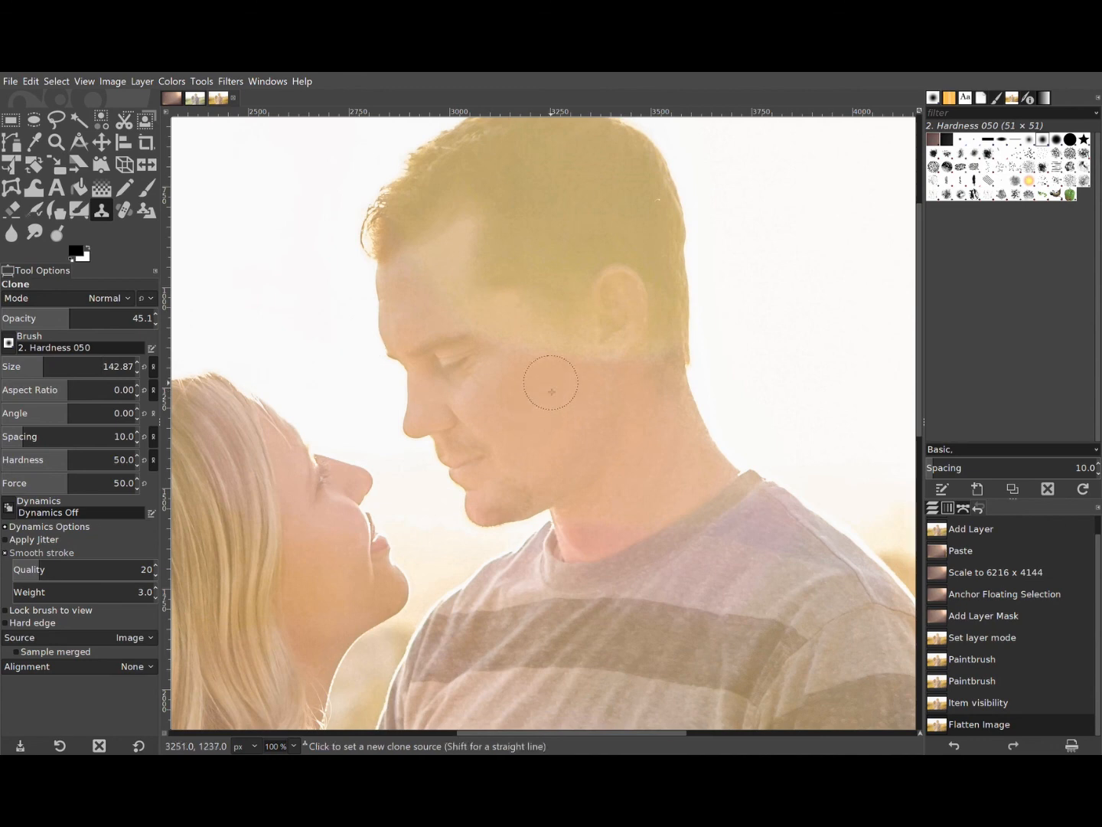
left_click(554, 354)
left_click(553, 353)
left_click(563, 357)
left_click(573, 362)
left_click(557, 348)
left_click(535, 335)
left_click(510, 322)
left_click(507, 319)
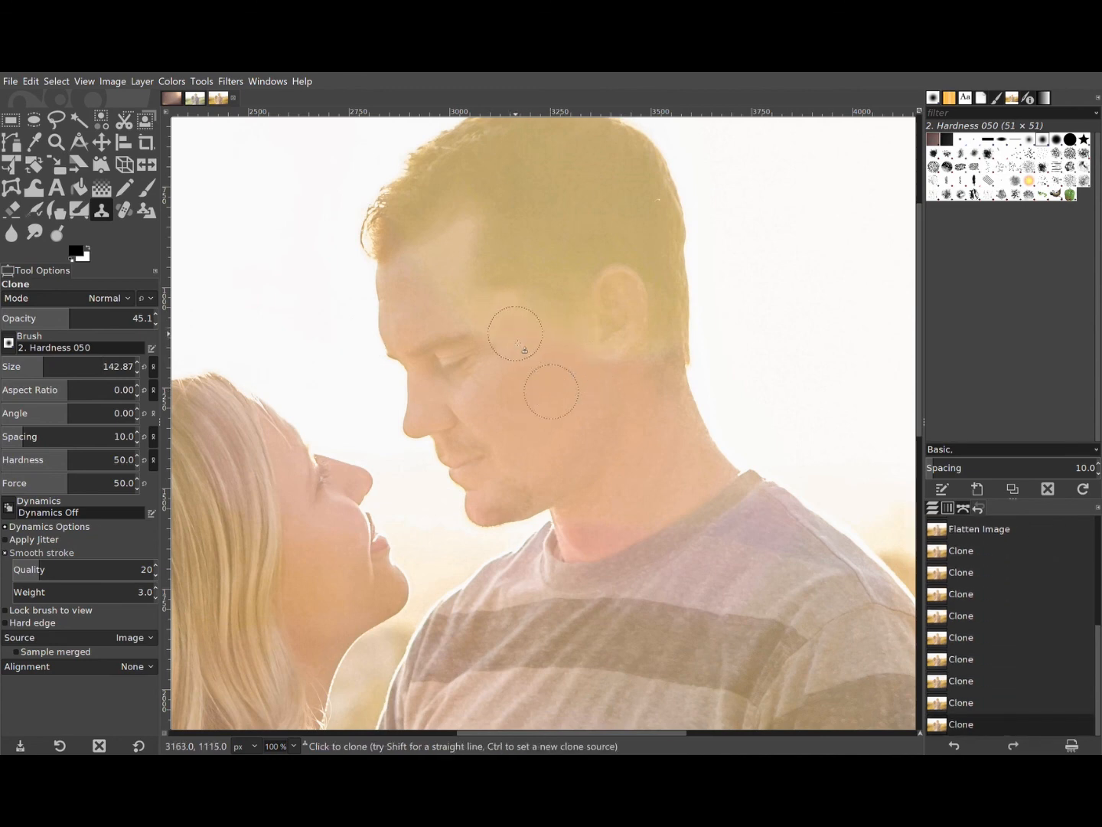
left_click(525, 342)
left_click(563, 357)
left_click(580, 359)
left_click(500, 312)
left_click(500, 319)
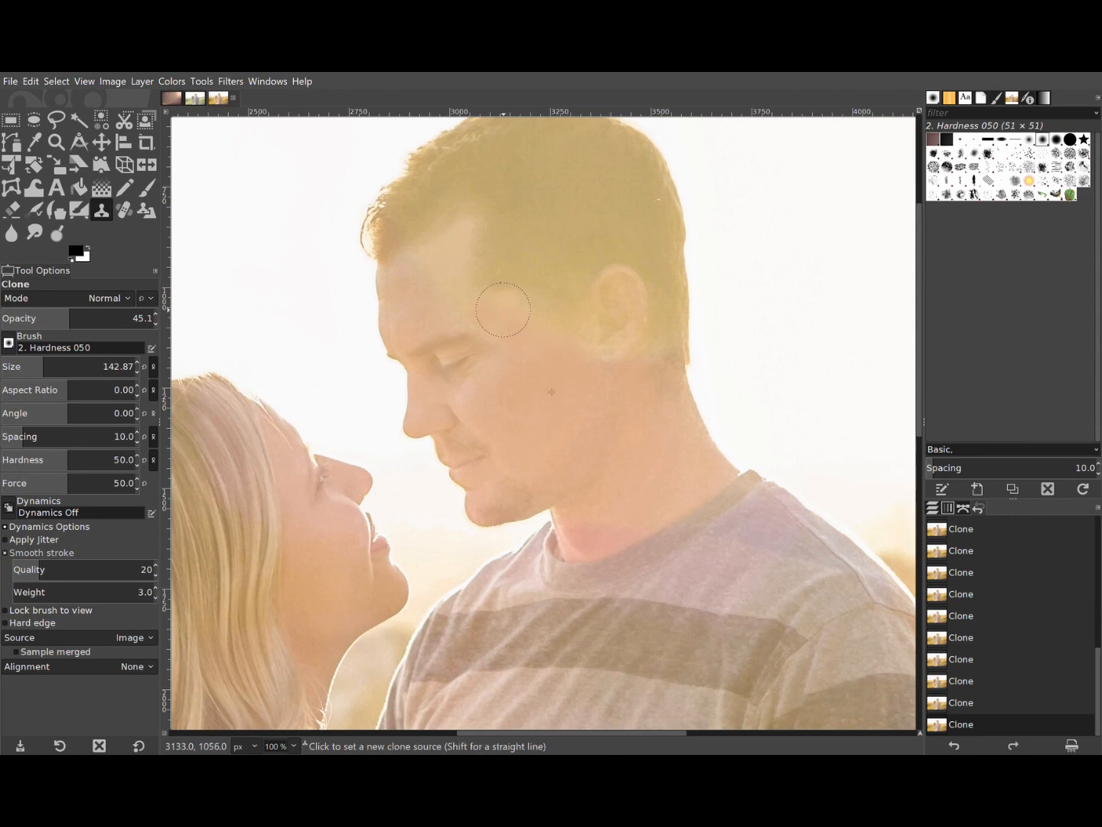
- Sample skin above the man's eyebrow and clone it over the washed-out forehead and temple
left_click(416, 319, "ctrl")
left_click(443, 300)
left_click(477, 308)
left_click(439, 288)
left_click(441, 287)
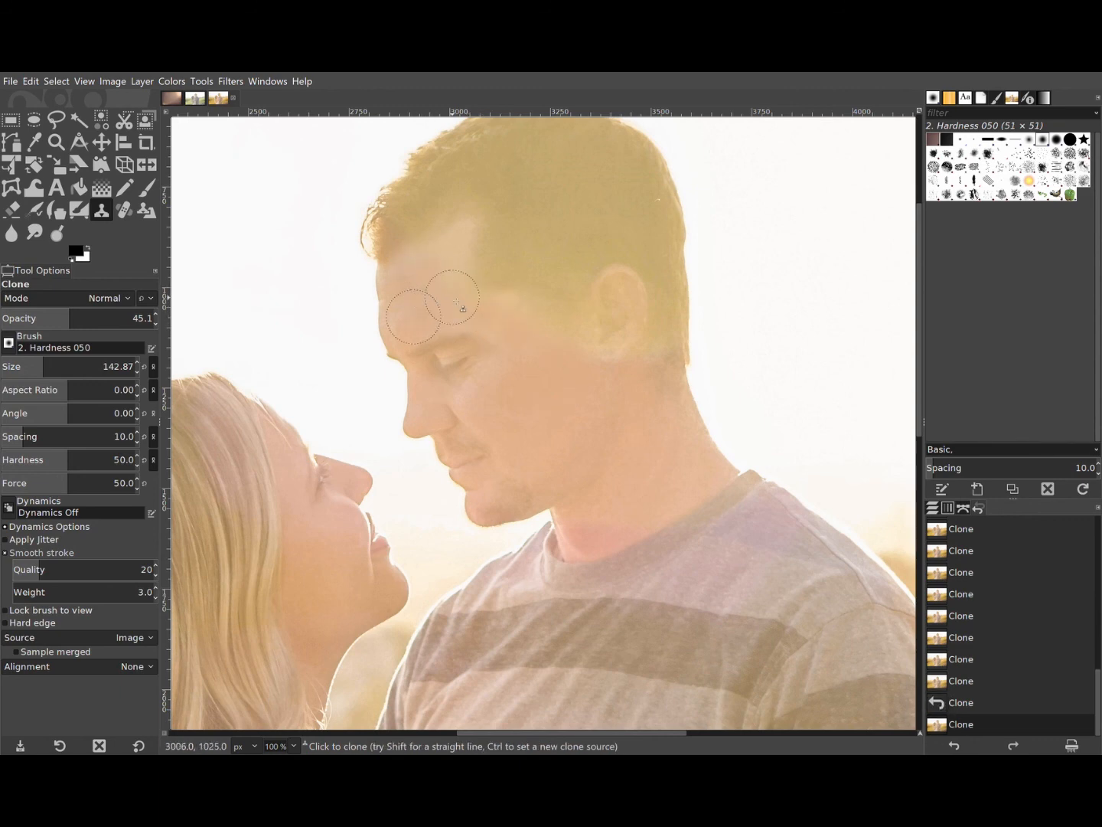
left_click(452, 297)
left_click(451, 274)
left_click(452, 273)
left_click(476, 294)
left_click(500, 315)
left_click(539, 326)
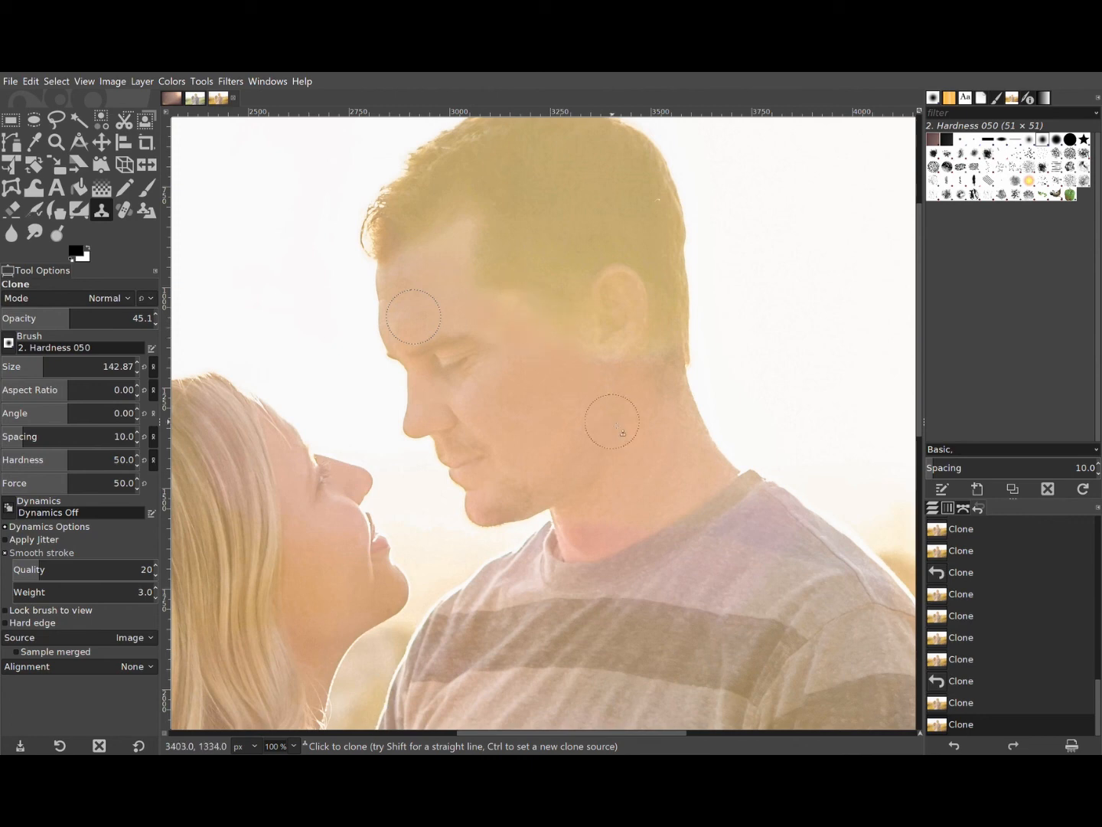
- Clone the sampled forehead skin around the man's earlobe, the upper cheek and along the temple hairline
left_click(562, 333)
left_click(654, 355)
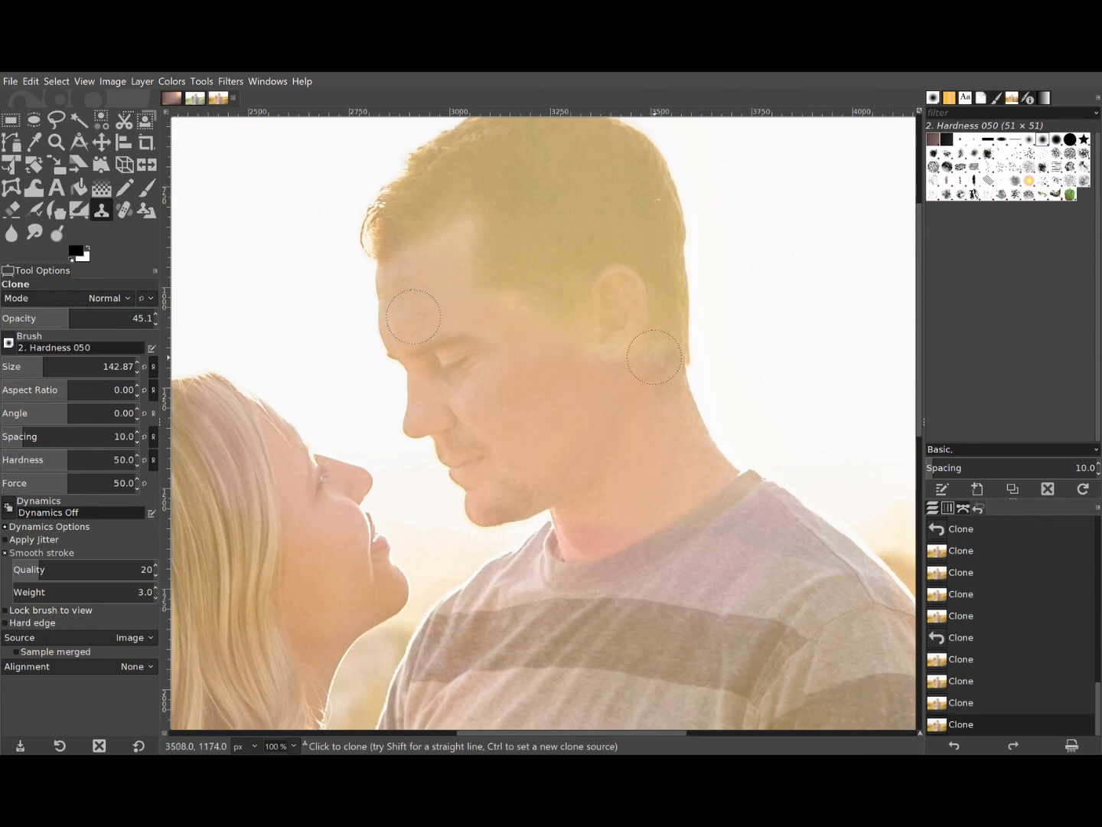
left_click(605, 342)
left_click(601, 384)
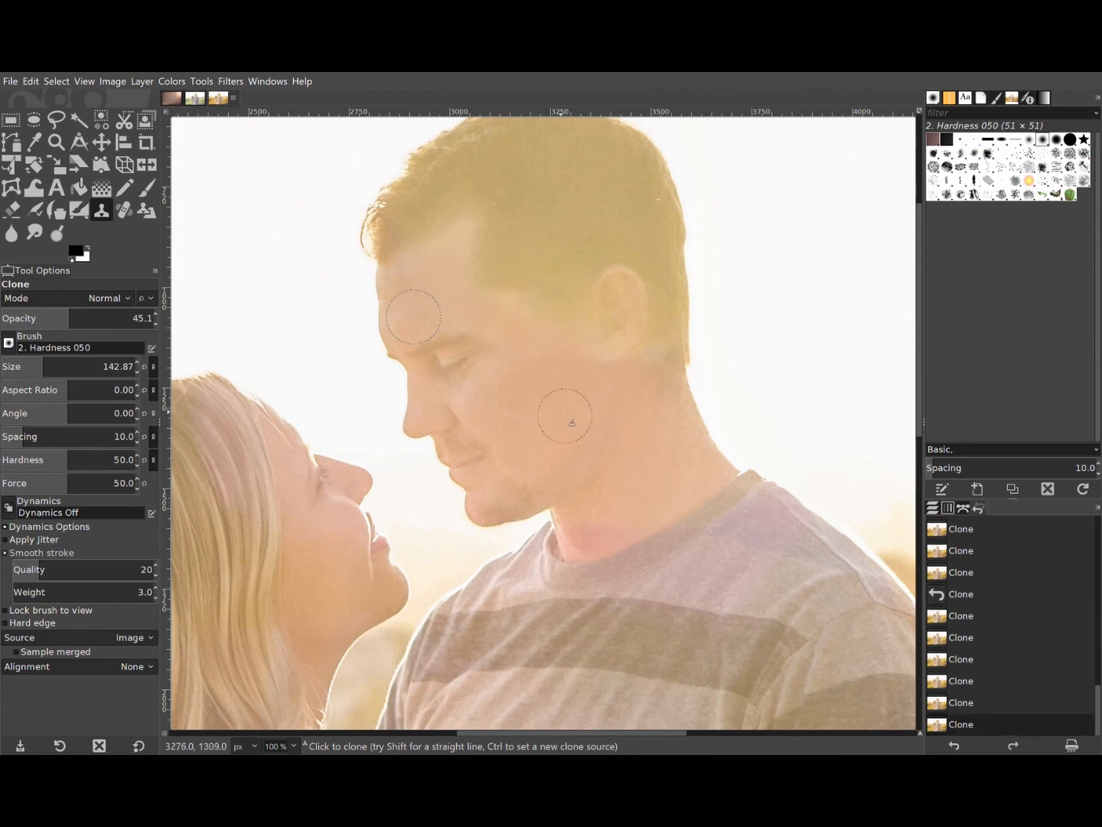
left_click(542, 313)
left_click(512, 322)
left_click(498, 330)
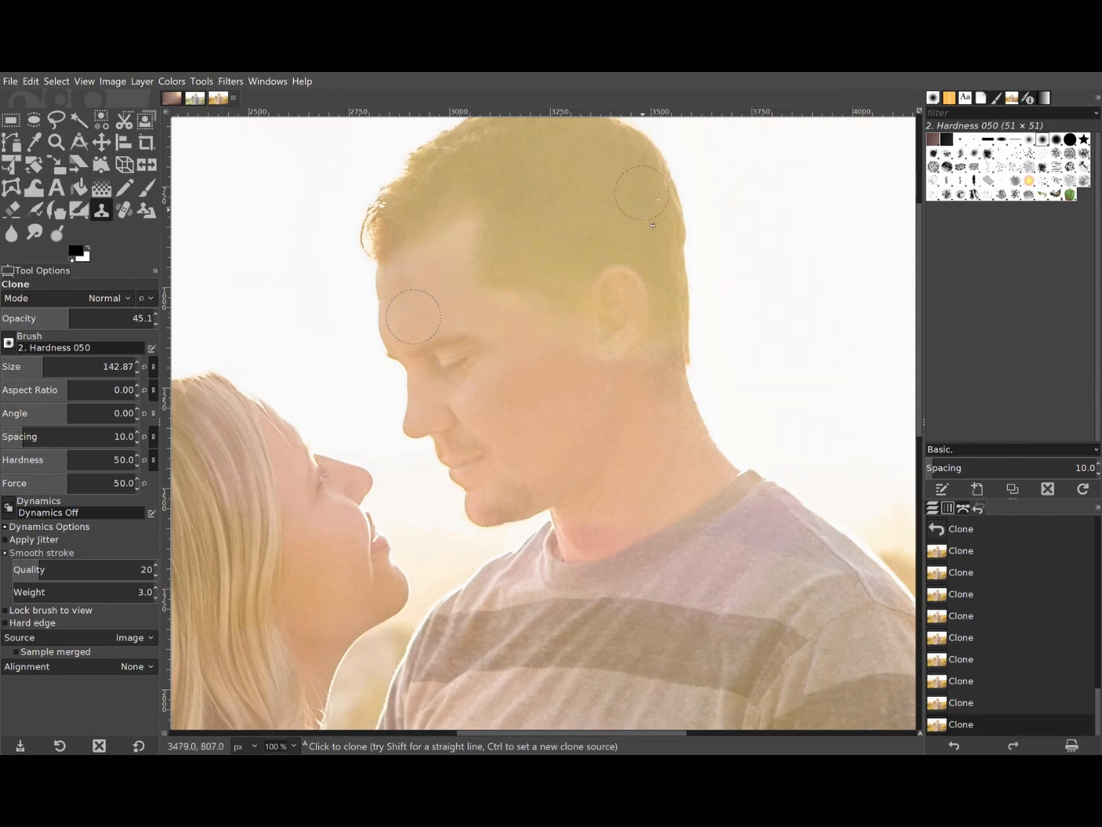
- Clone sampled cheek skin over the man's forehead and temple to even out the yellowish, uneven patches
scroll(641, 193, "down", 3)
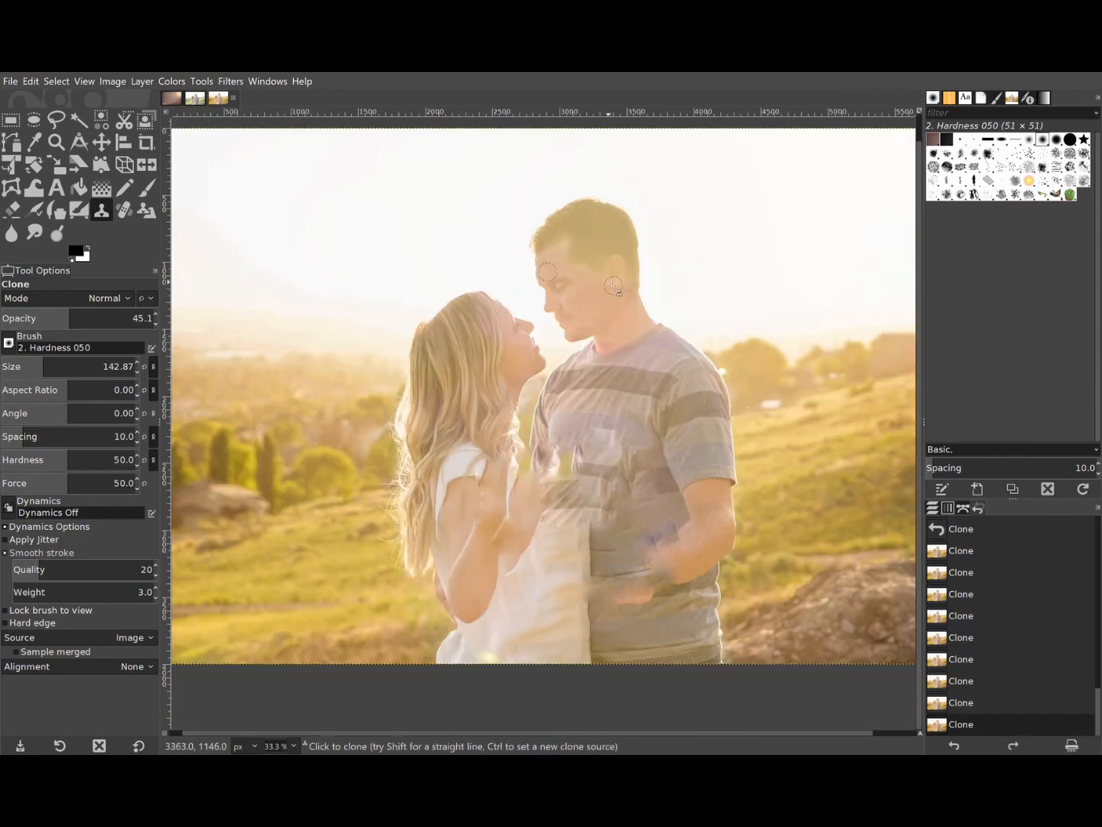
scroll(613, 285, "up", 3)
scroll(601, 283, "up", 2)
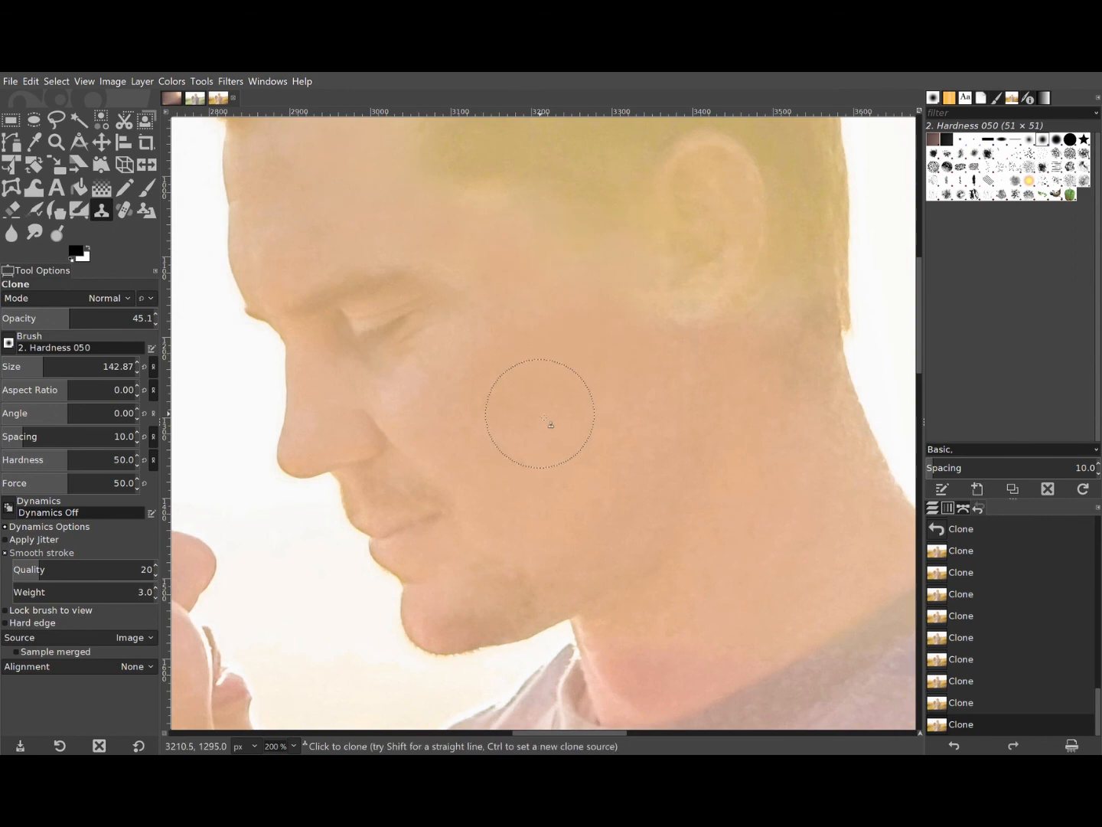
left_click(406, 173)
left_click(501, 230)
left_click(511, 244)
left_click(542, 285)
left_click(479, 312)
left_click(588, 248)
left_click(556, 227)
left_click(469, 183)
left_click(450, 174)
- Clone the sampled cheek skin over the area in front of the man's ear, beneath the earlobe and onto the upper neck
left_click(614, 293)
left_click(663, 364)
left_click(710, 330)
left_click(753, 369)
left_click(787, 329)
scroll(786, 404, "down", 4)
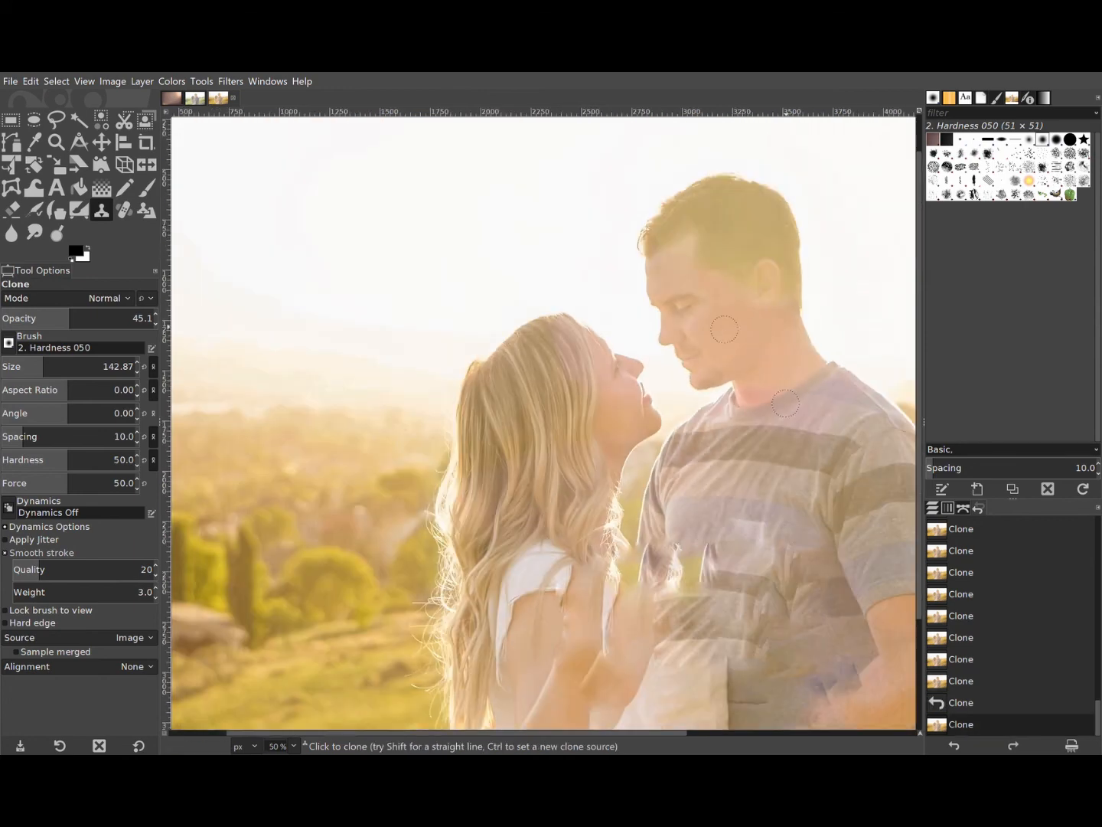
- Set the Clone size to 213.03, sample the man's mid-forehead skin and clone it over the upper forehead below the hairline
scroll(686, 252, "up", 3)
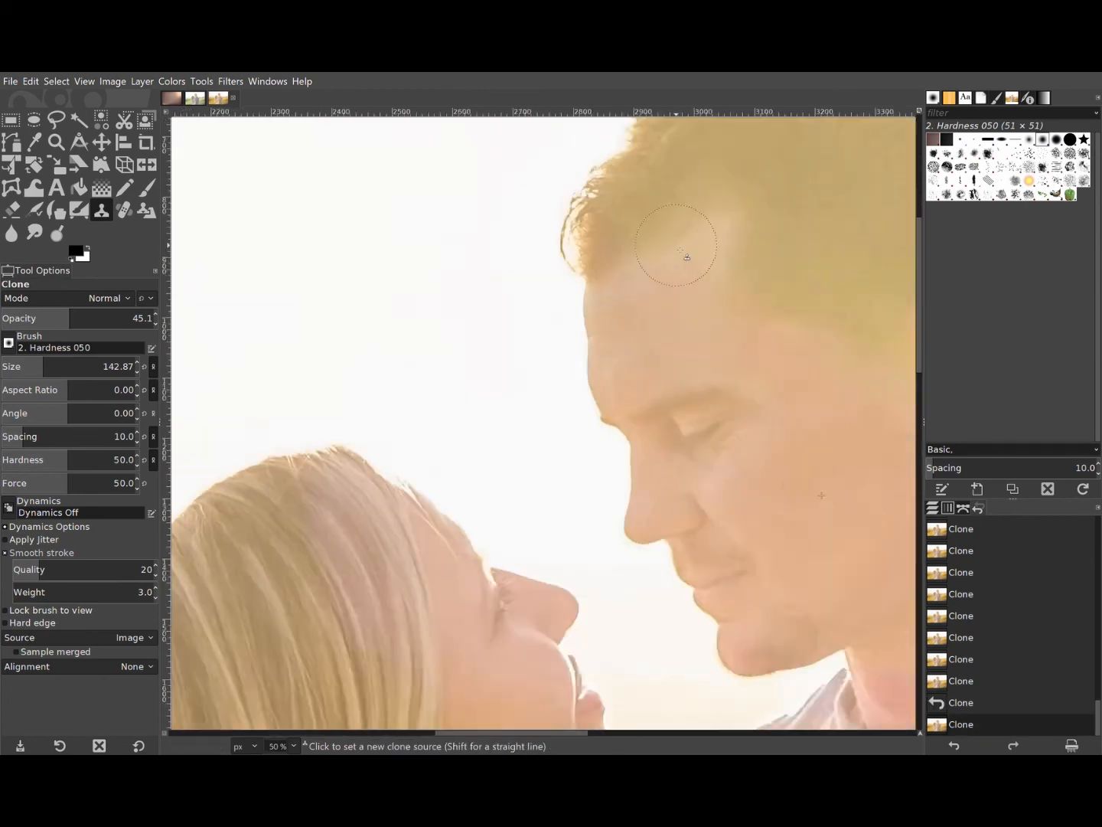
left_click(54, 364)
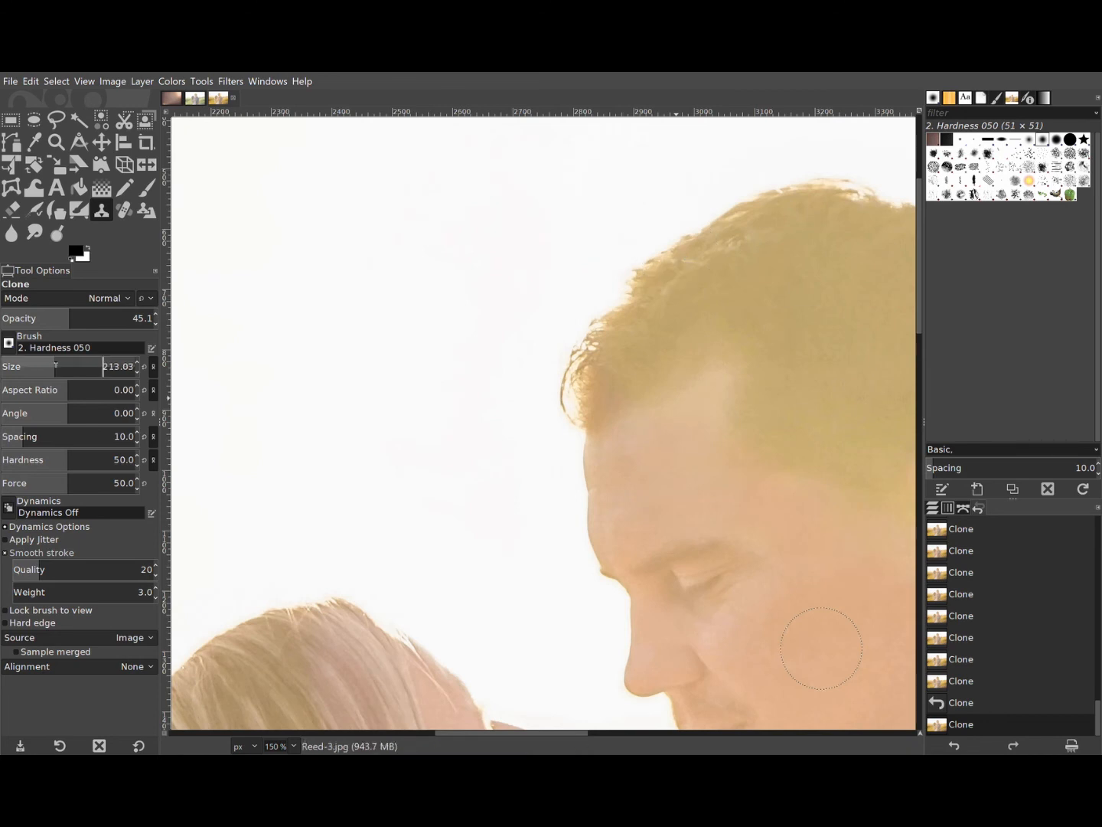
left_click(672, 485, "ctrl")
left_click(682, 435)
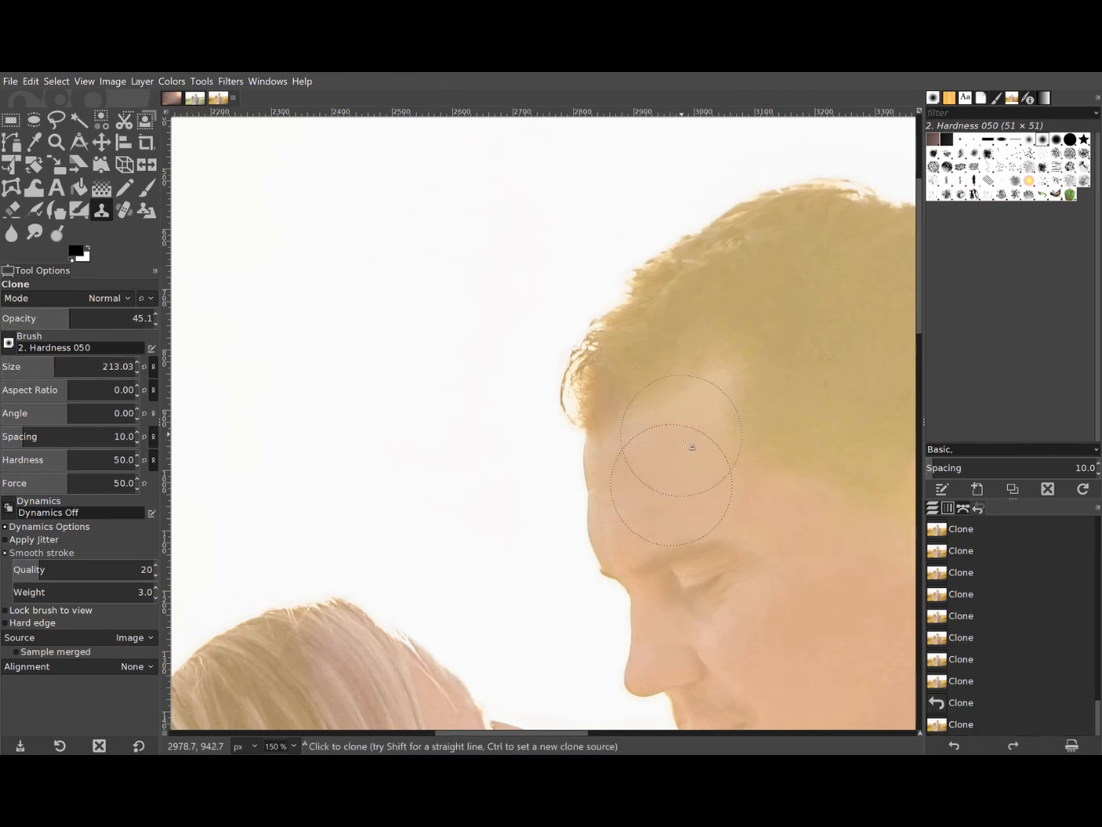
left_click(720, 442)
left_click(680, 459)
left_click(678, 466)
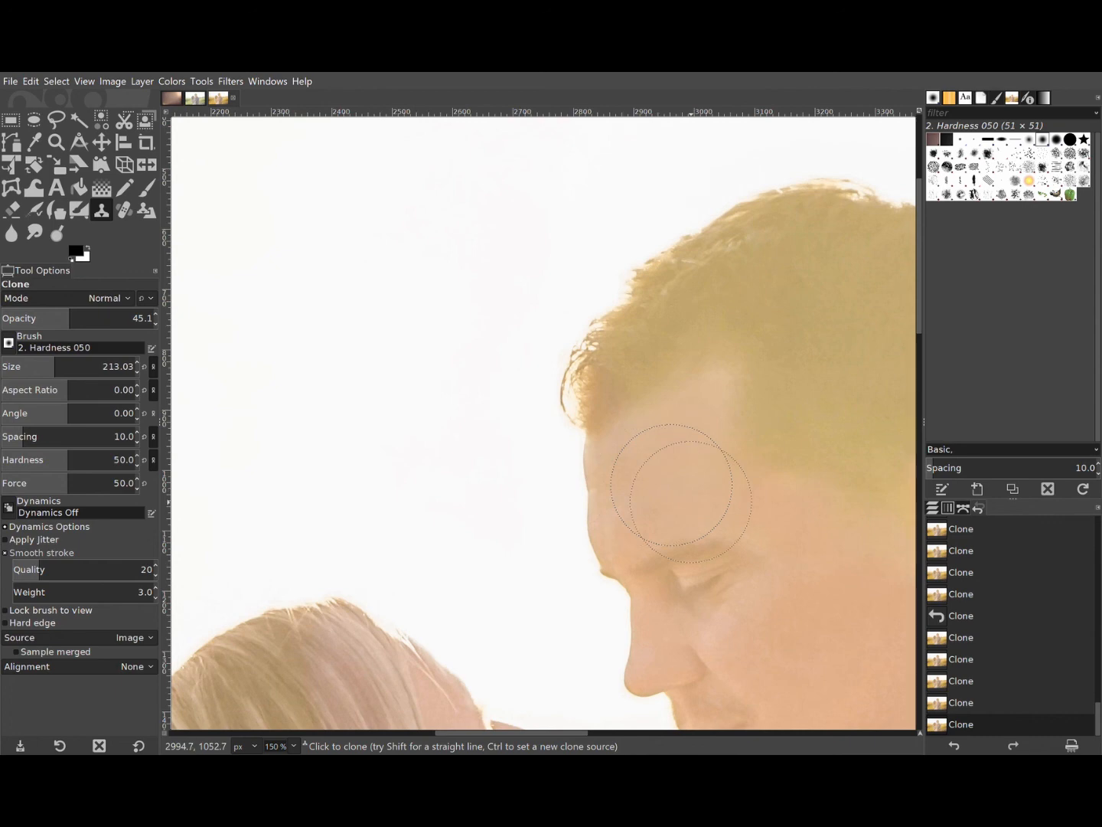
- Check the retouched head against the whole portrait and switch to the Move tool
scroll(659, 468, "down", 3)
scroll(607, 562, "down", 2)
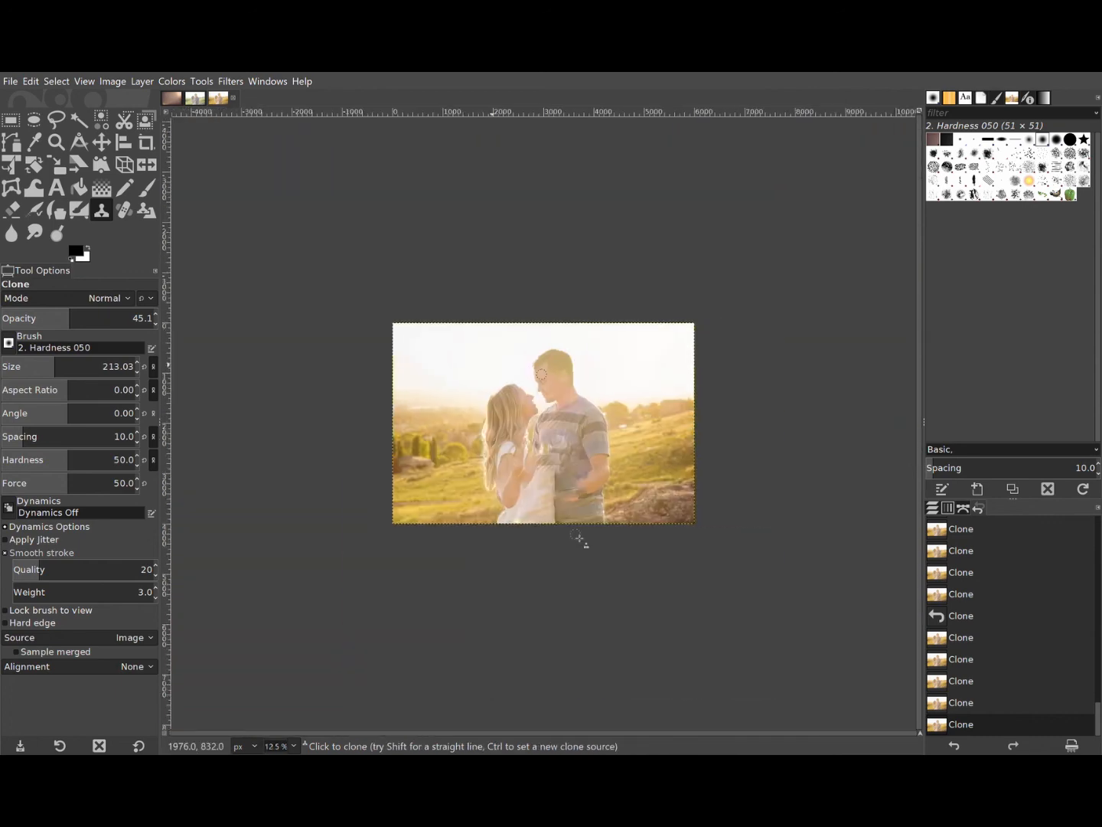
scroll(578, 538, "up", 1)
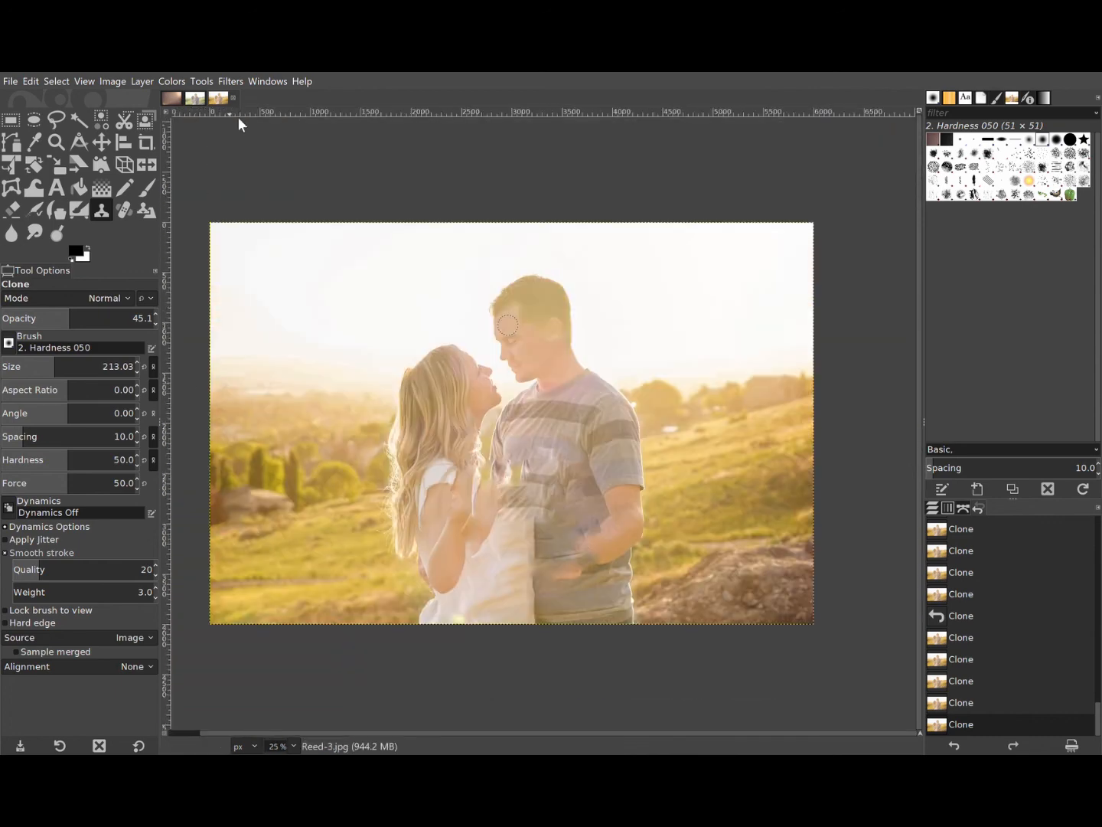
key("m")
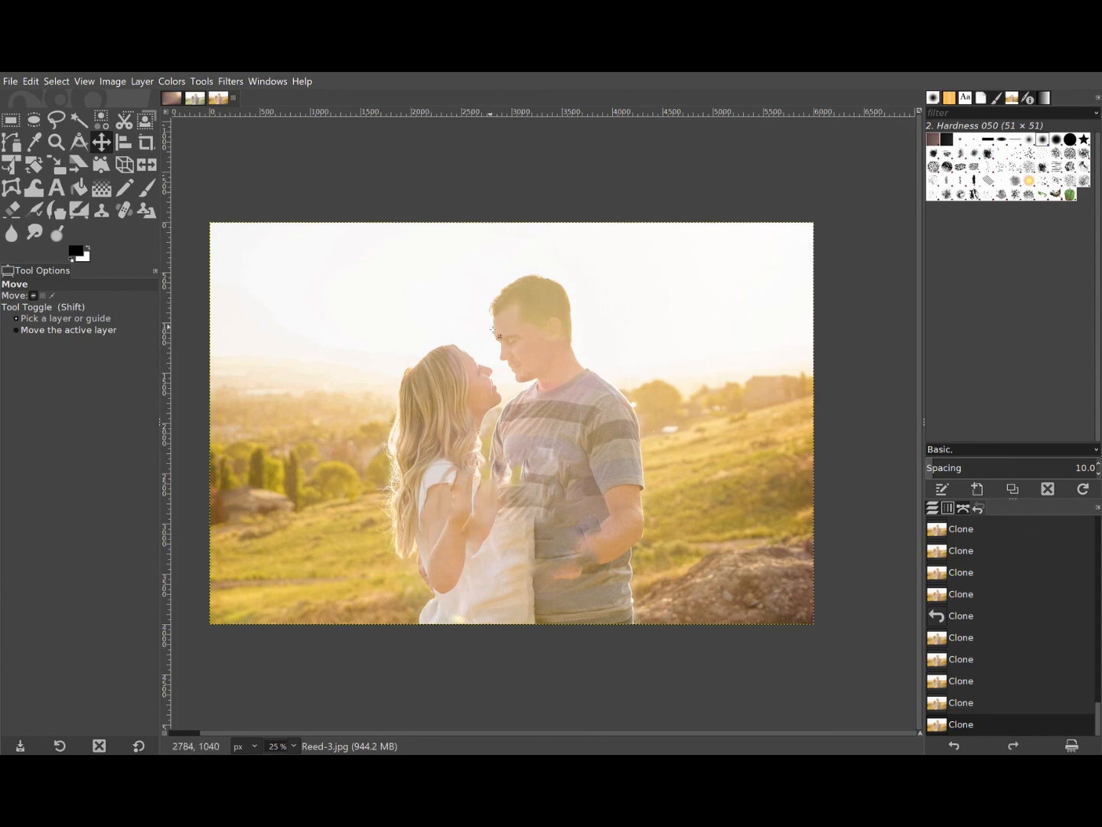